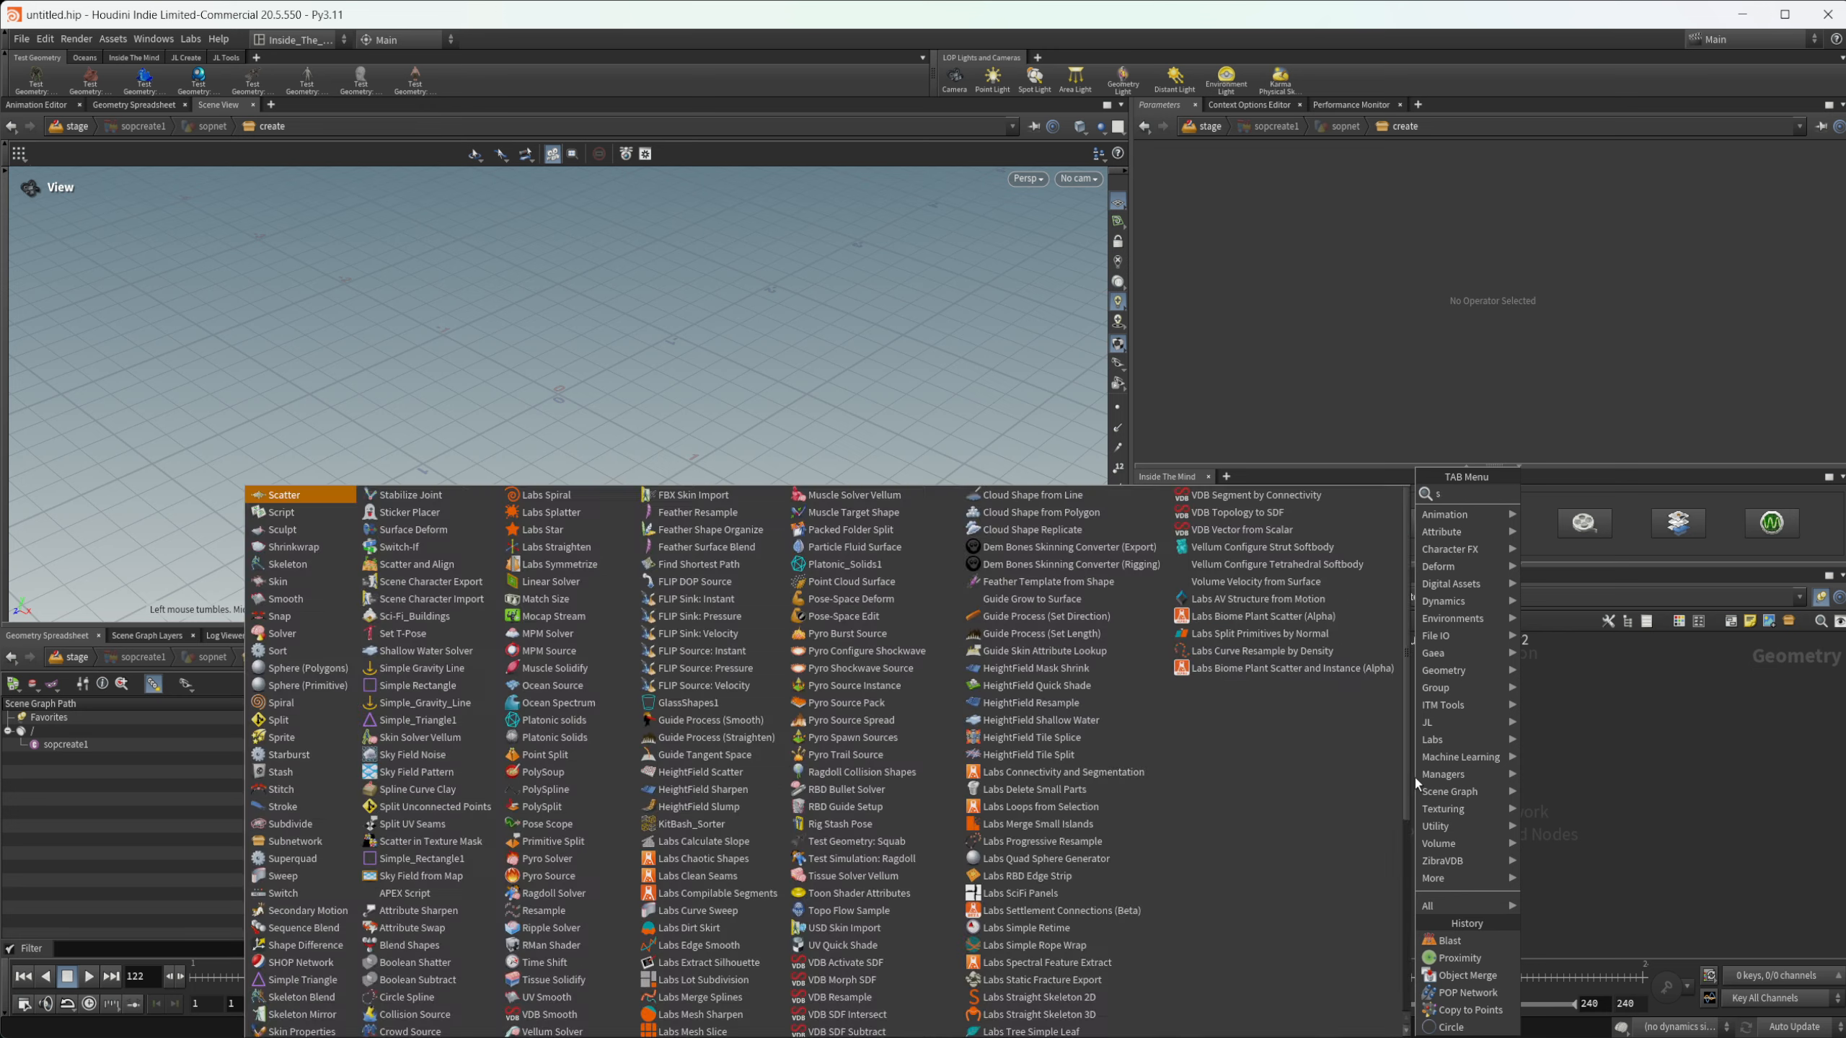
- Create a Spiral node in the create network and set its height to 1.9
key(Return)
click(1415, 778)
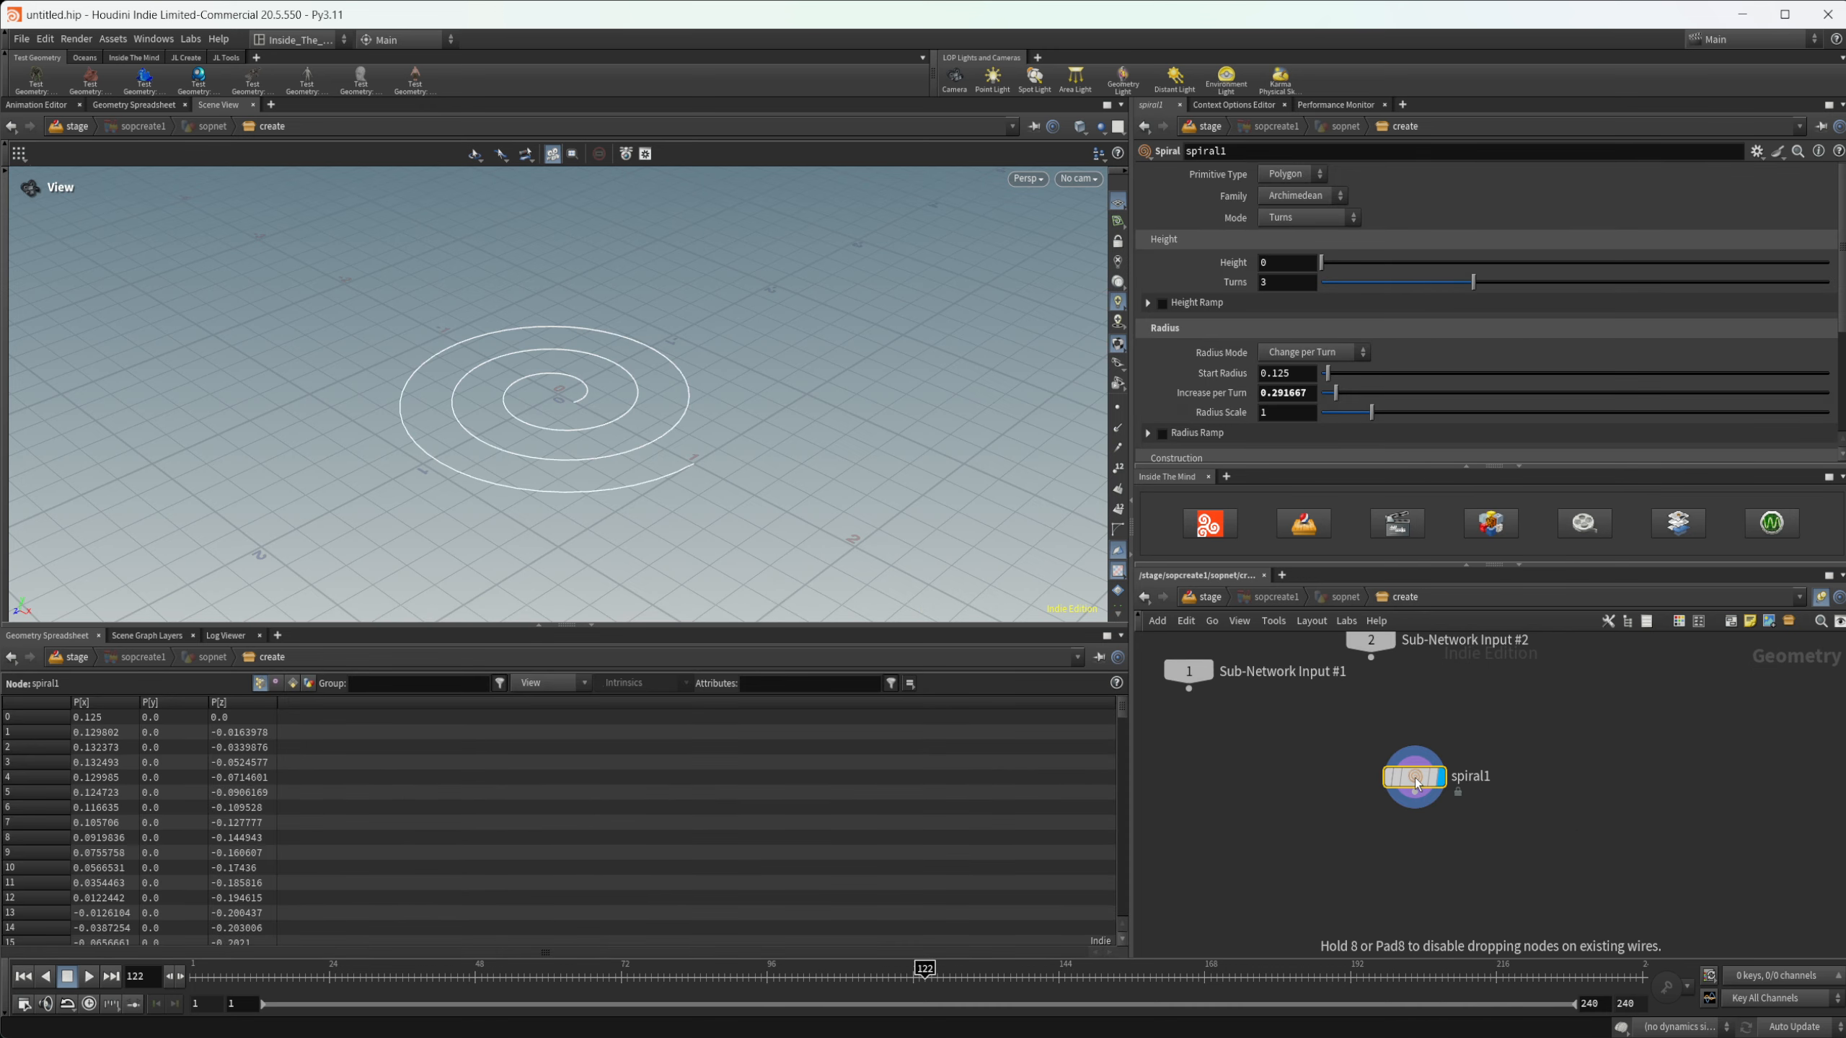
drag(636, 473, 605, 513)
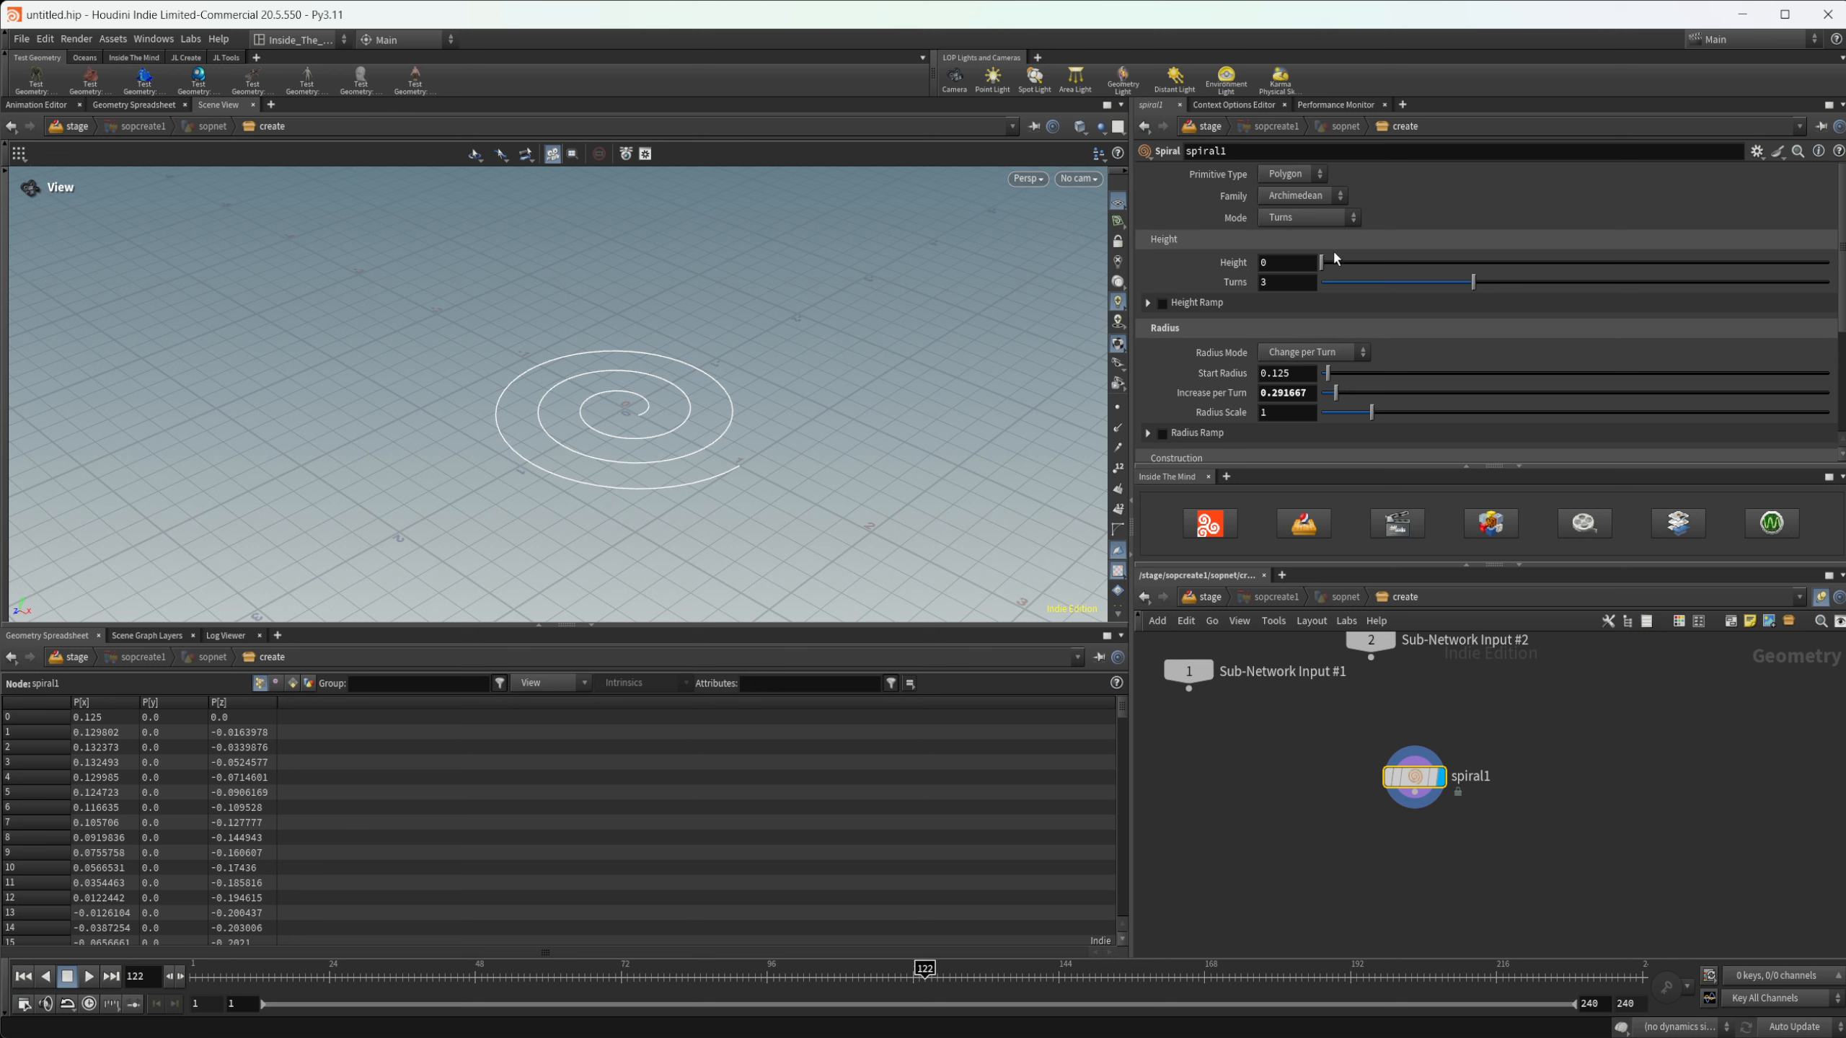
drag(1322, 262, 1417, 282)
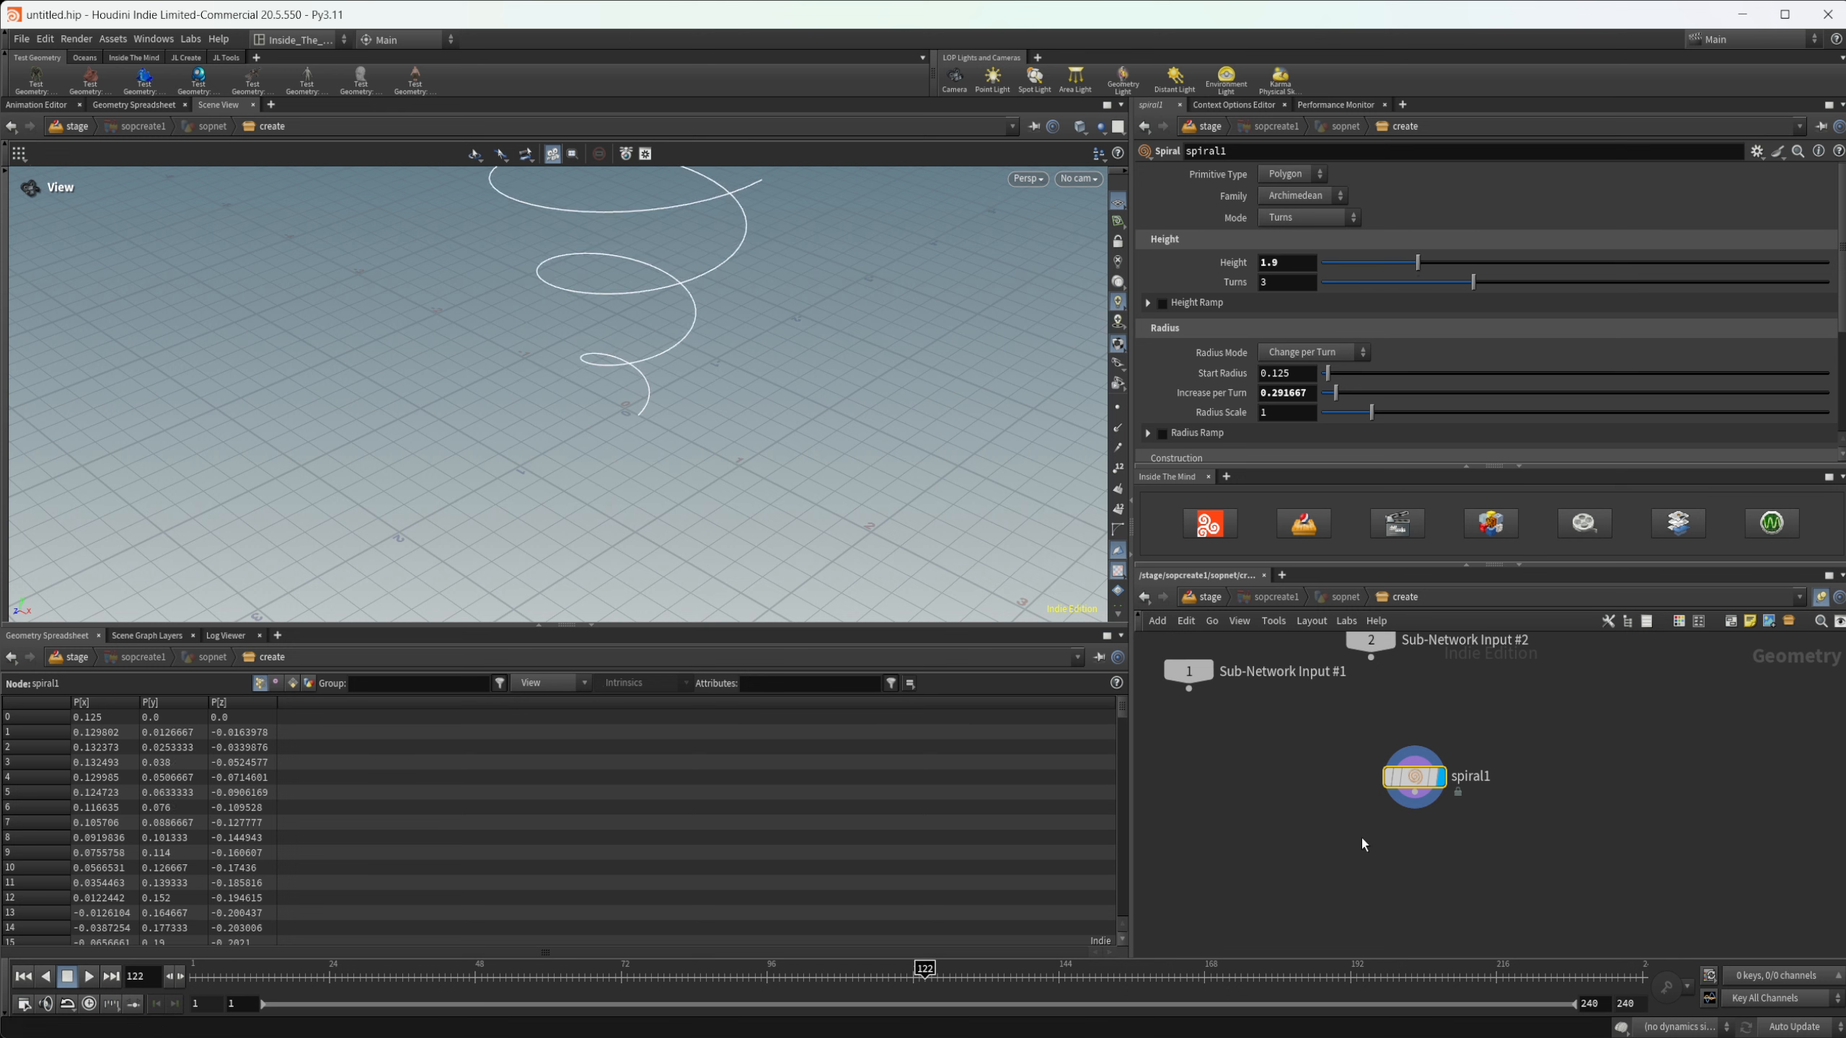
- Append a Null after the spiral, rename it OUT_Curve, and place it off to one side as its own branch
key(Tab)
text(nul)
key(Return)
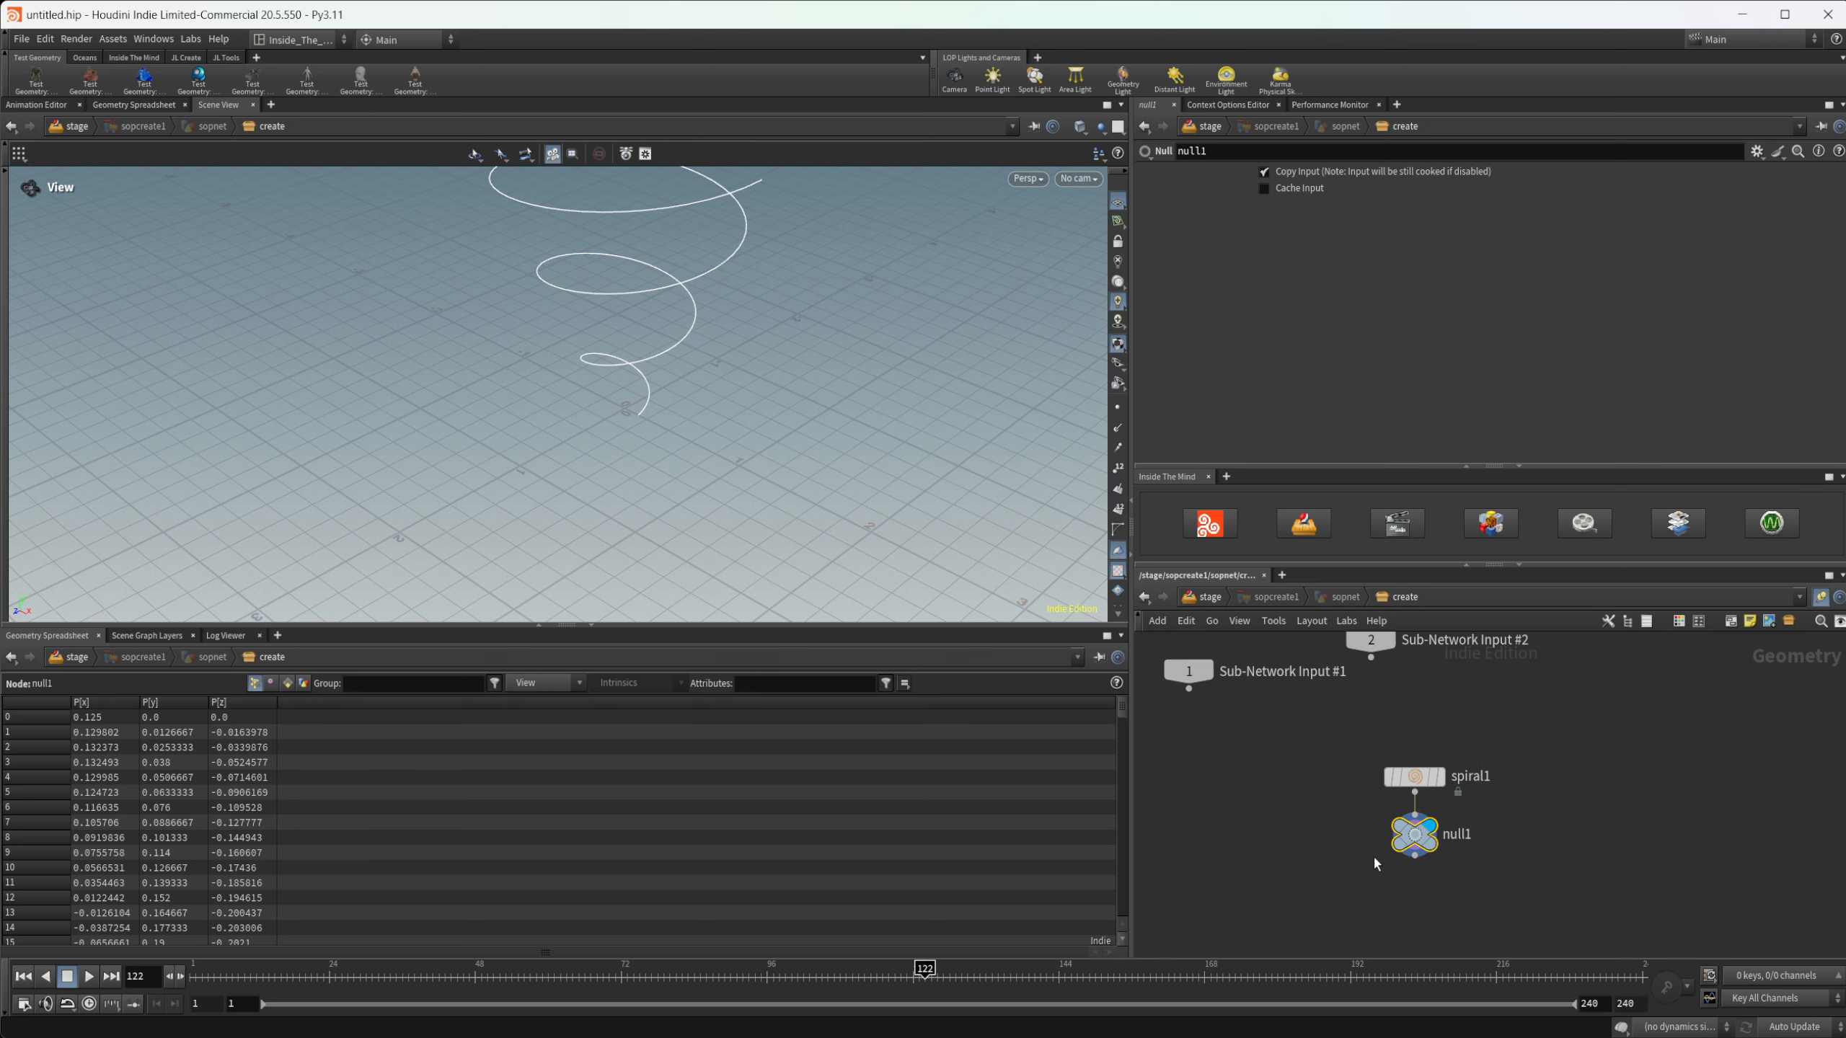
double_click(1472, 846)
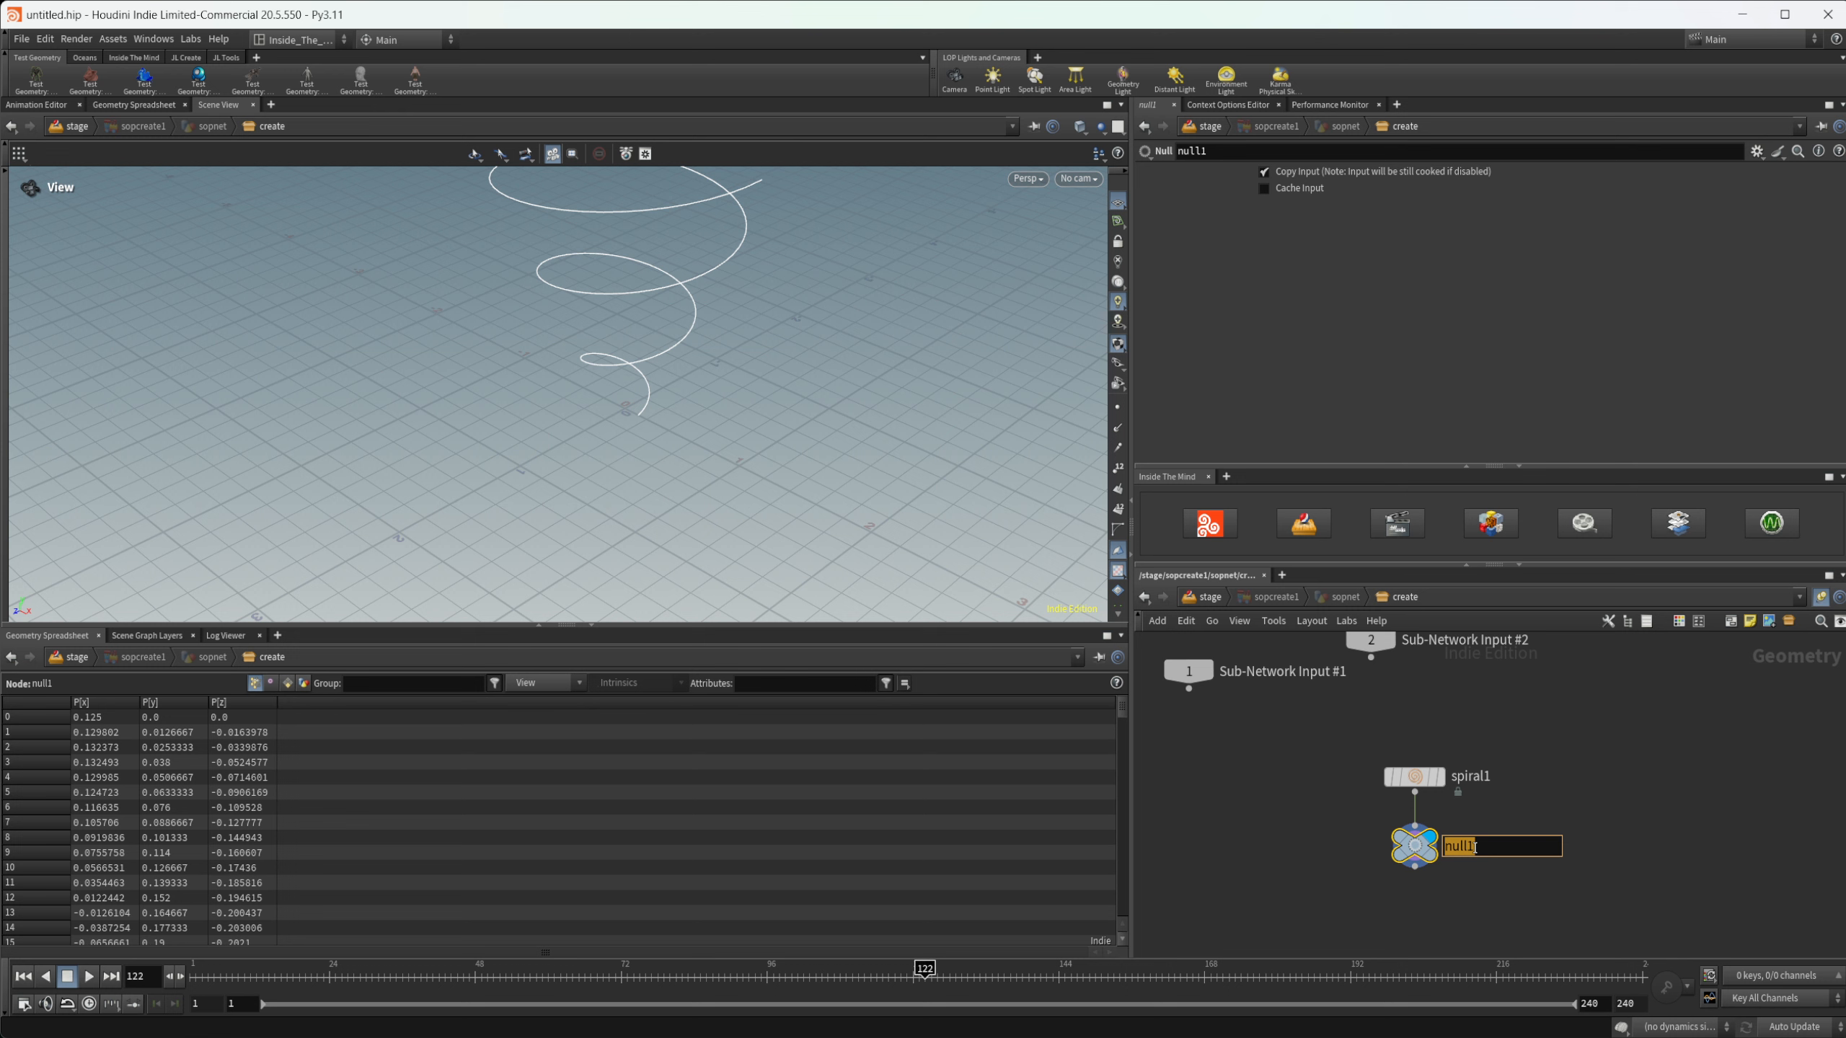
text(OUT_Curve)
key(Return)
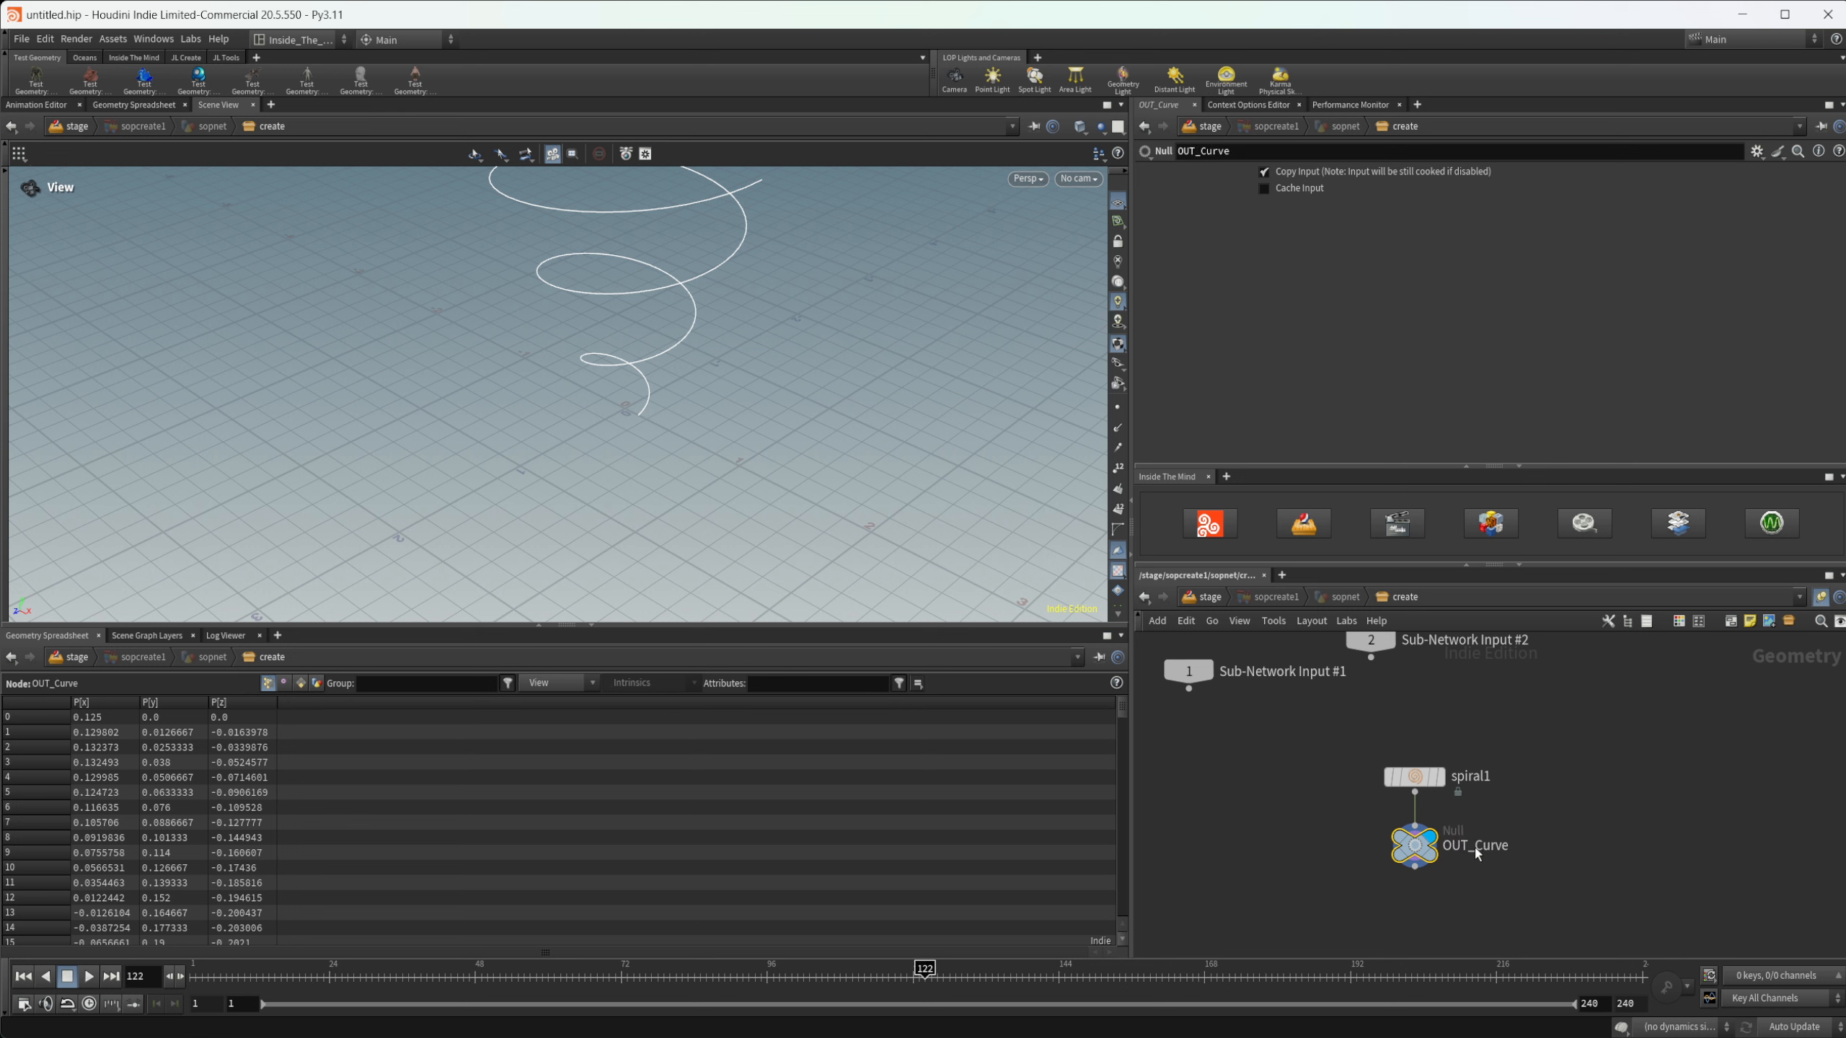
drag(1415, 858, 1570, 863)
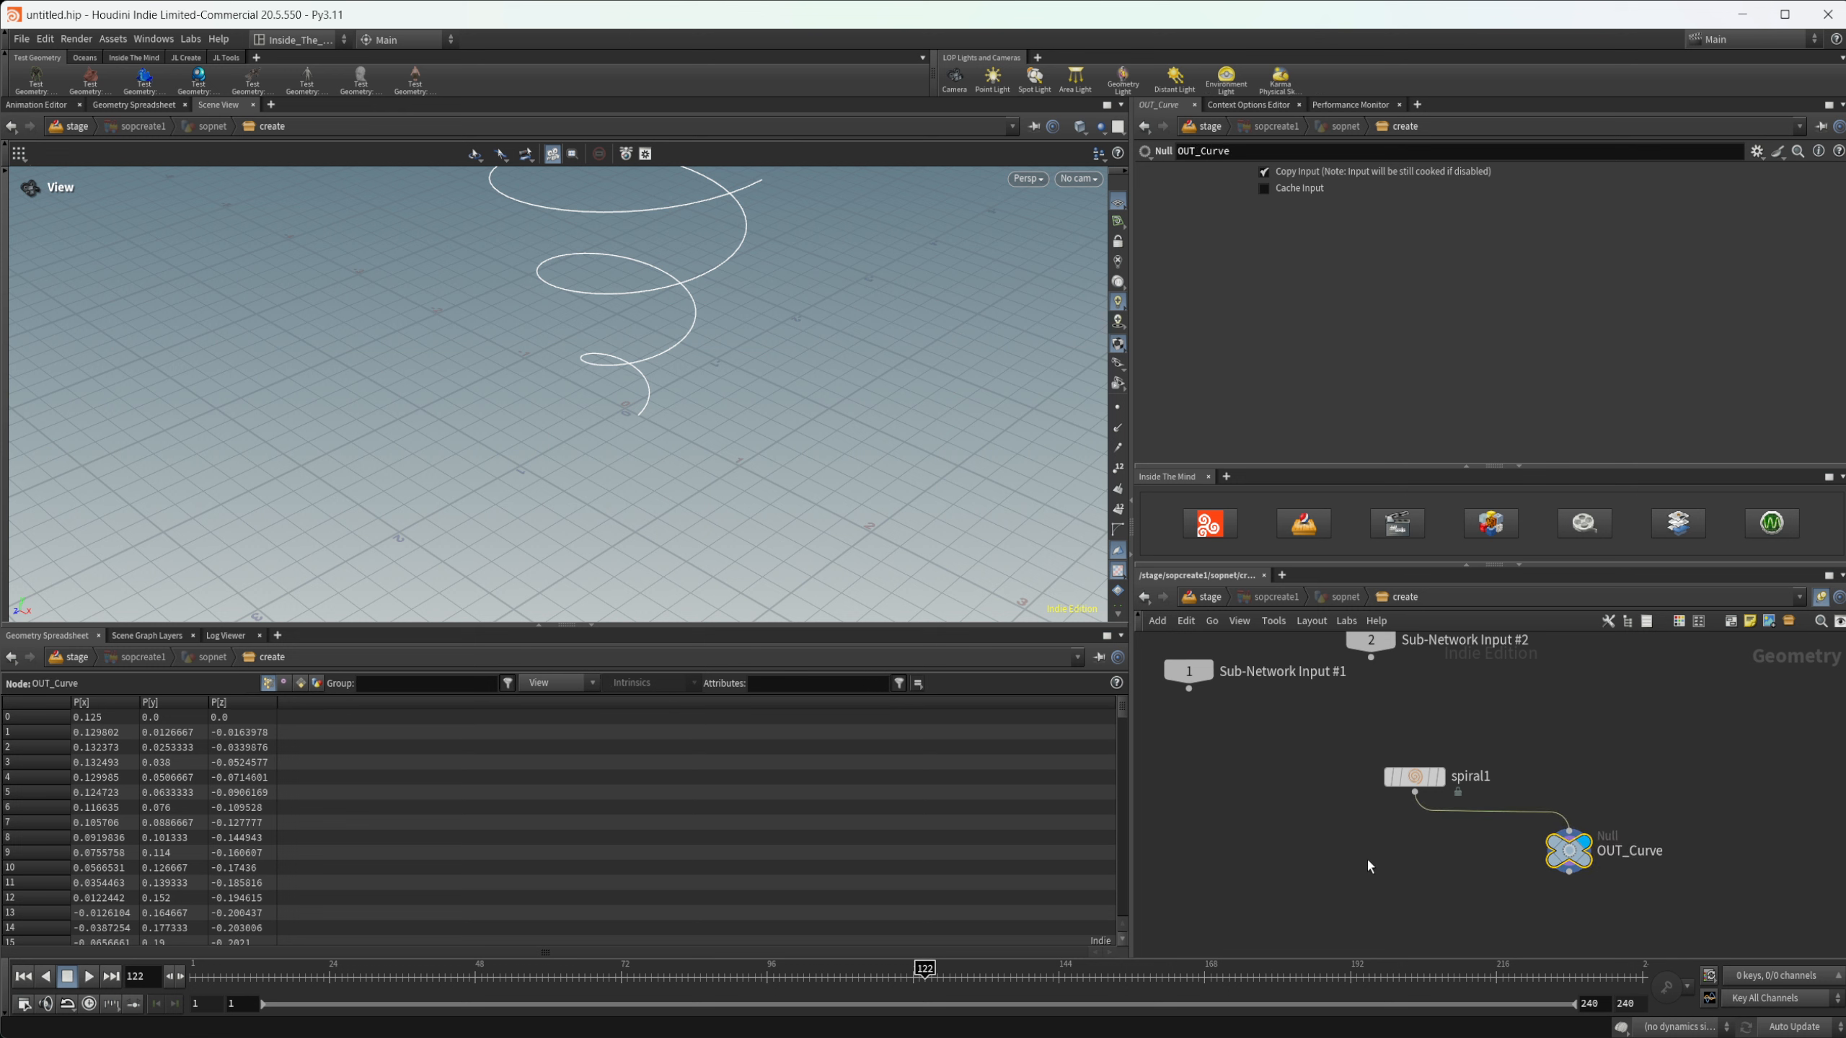
- Add an Orientation Along Curve node, wire the spiral into its first input, and display it
key(Tab)
text(orient)
key(Down)
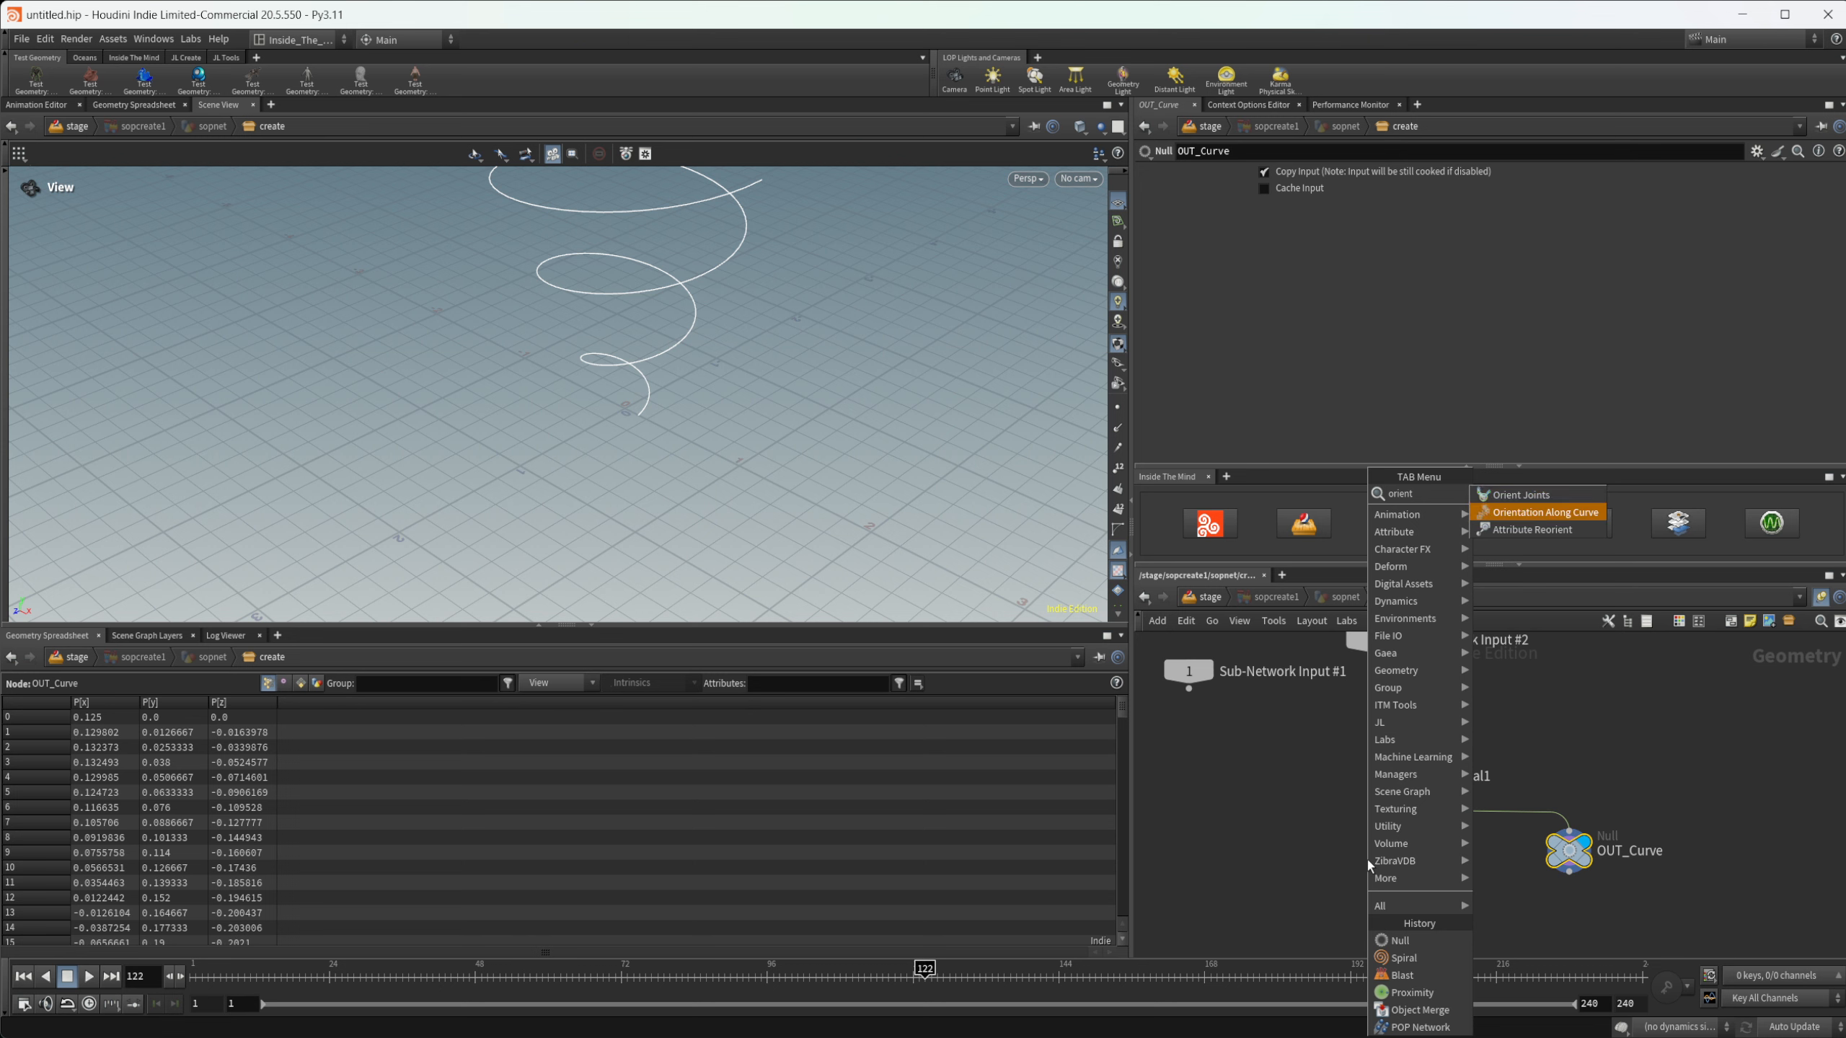
key(Return)
click(1367, 860)
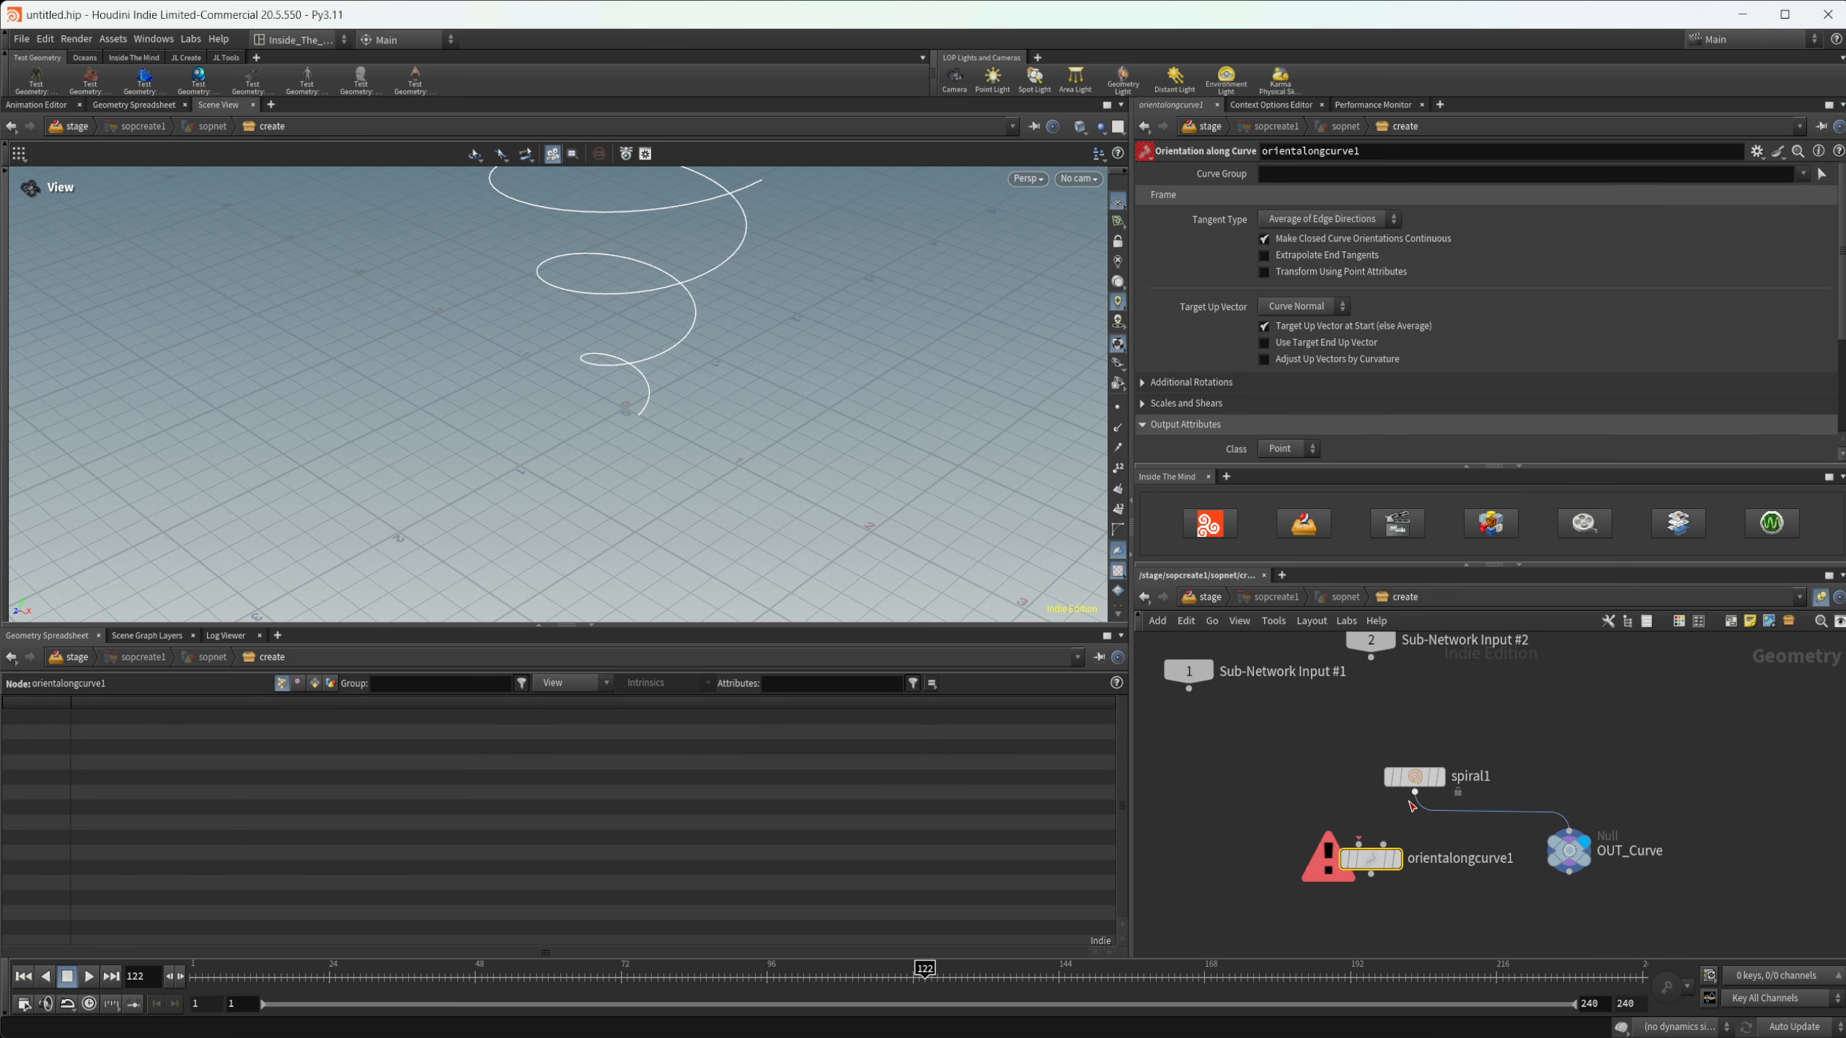
drag(1412, 795, 1360, 843)
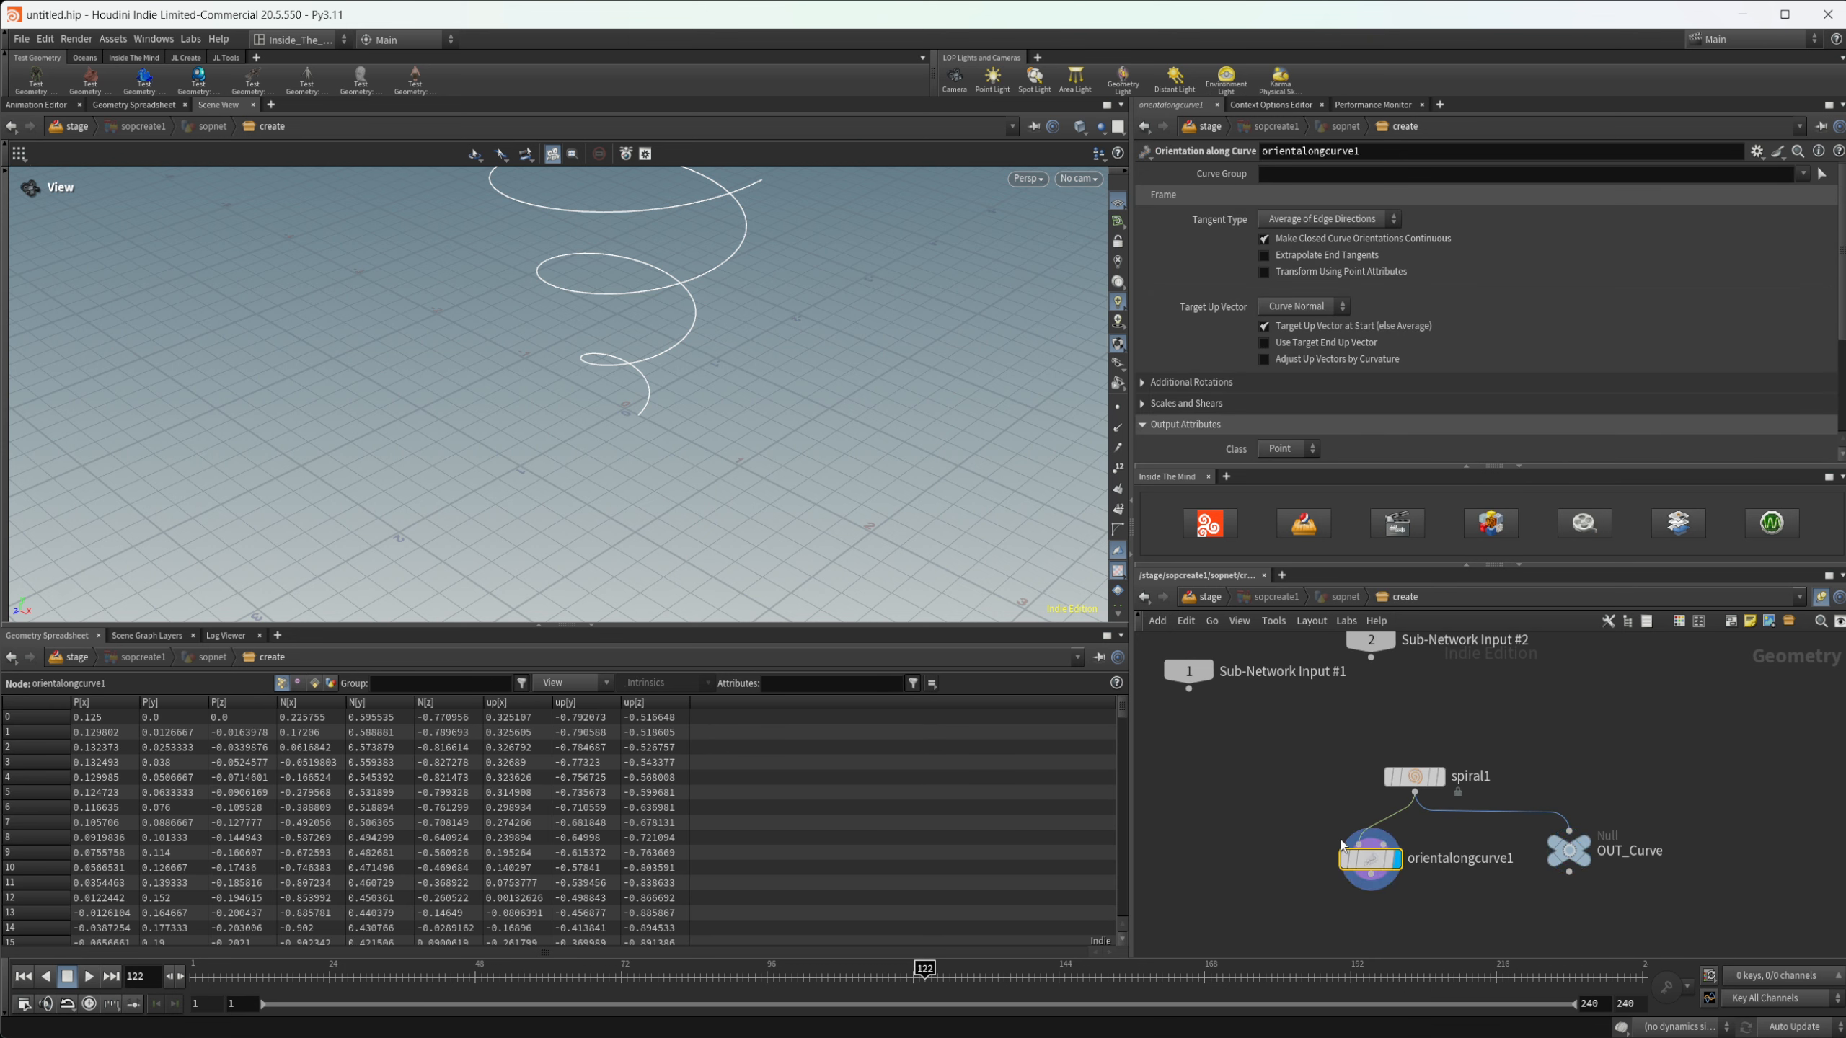
- Append a Blast after the orientation node, with group type Points, group 0 and non-selected points deleted
key(Tab)
text(b)
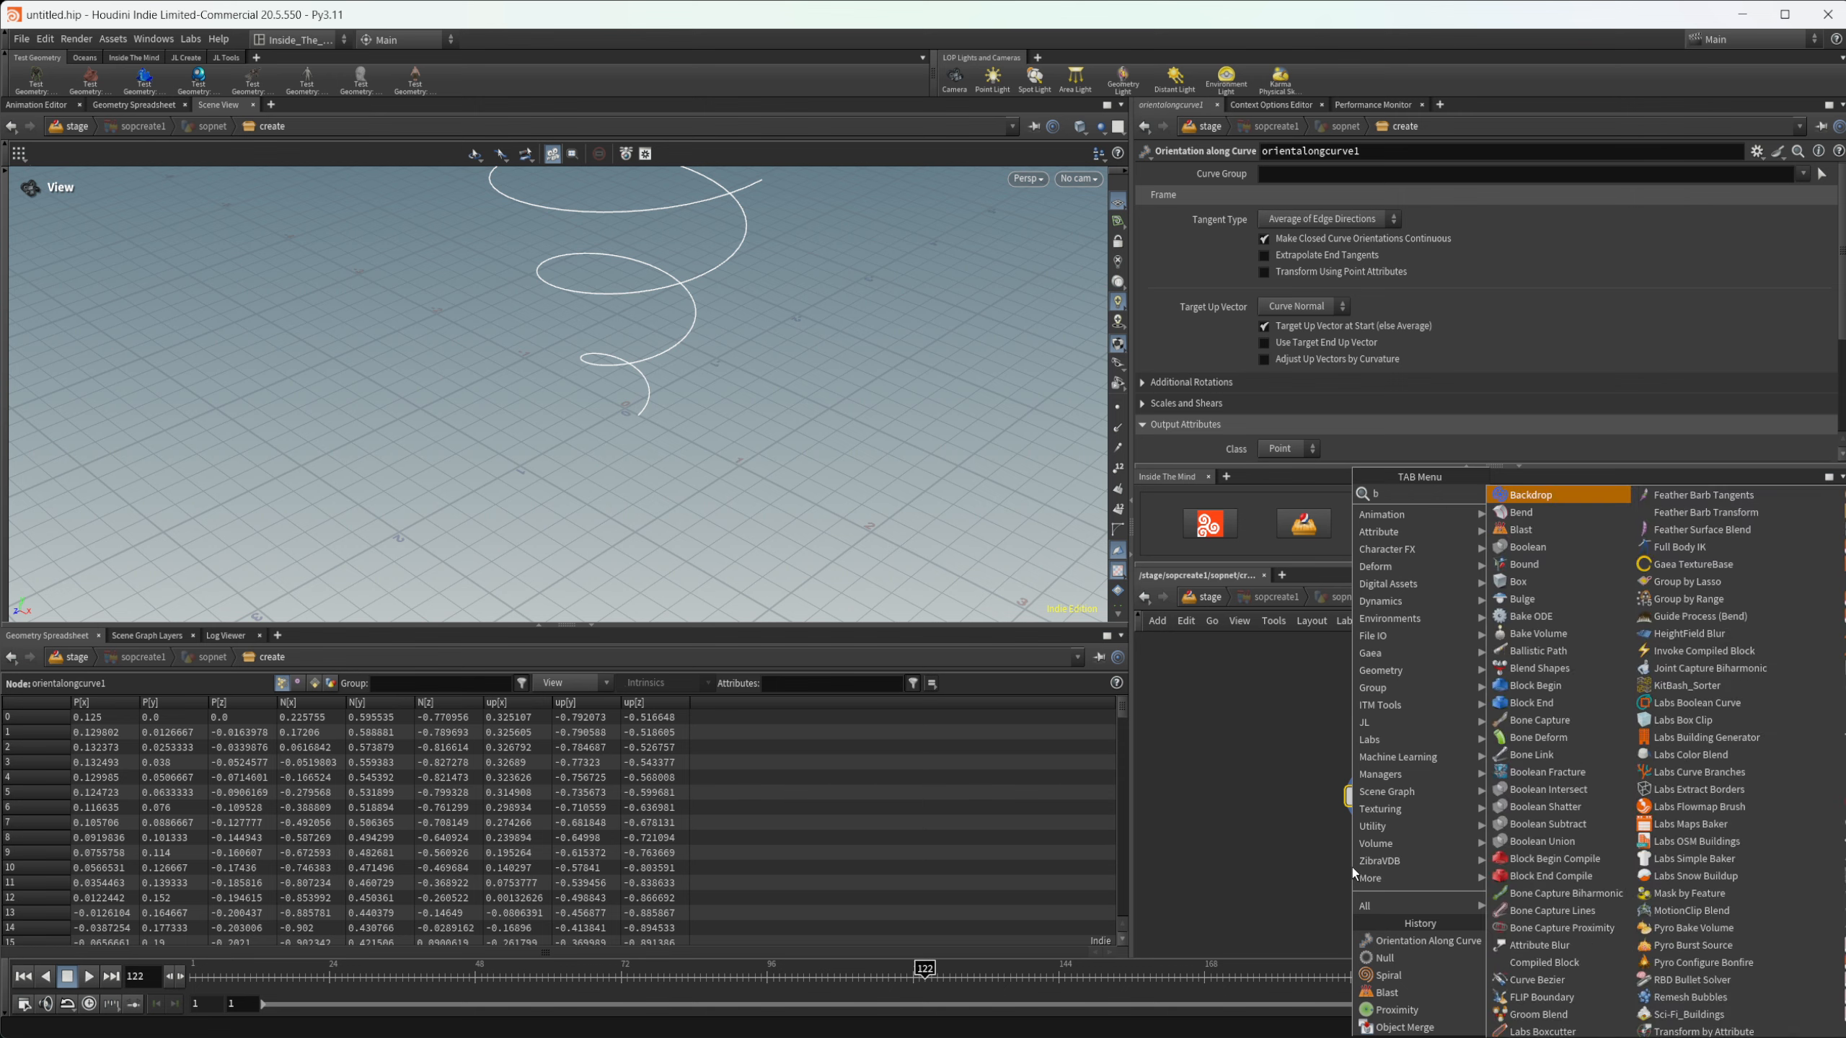
text(las)
key(Return)
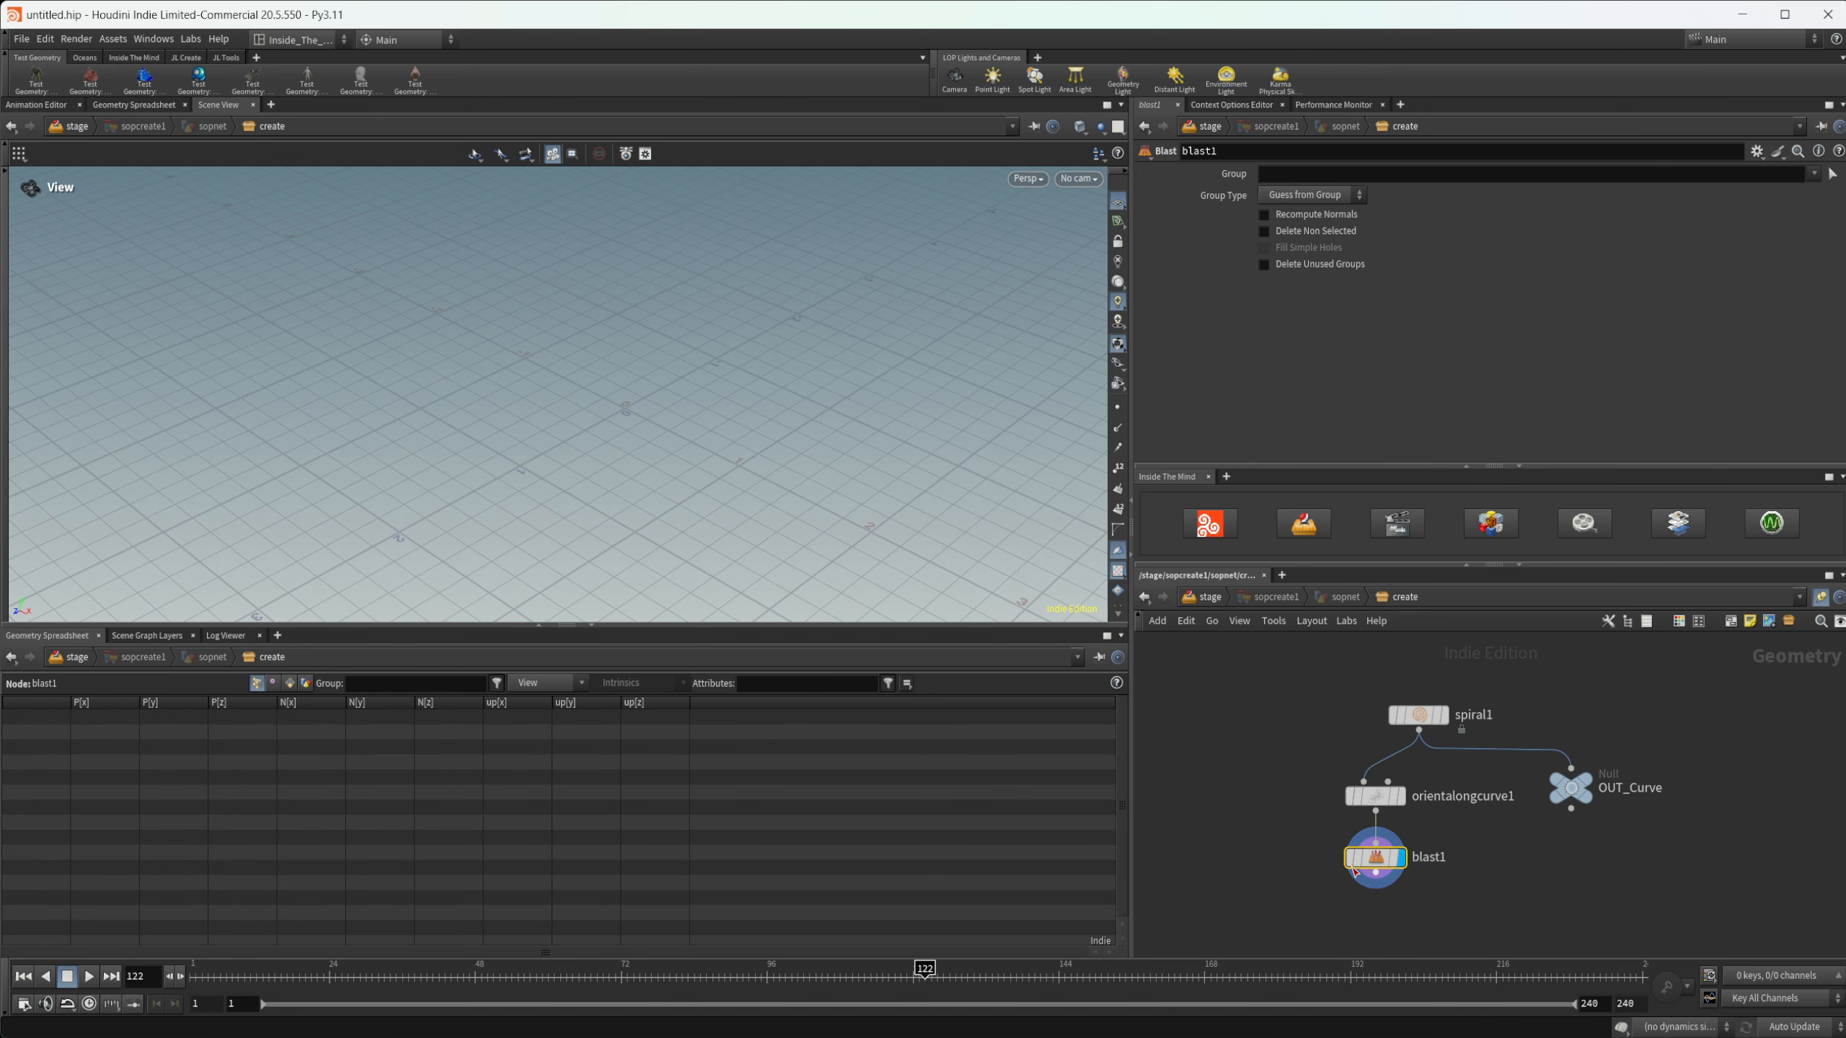
click(1320, 194)
click(1297, 251)
click(1318, 174)
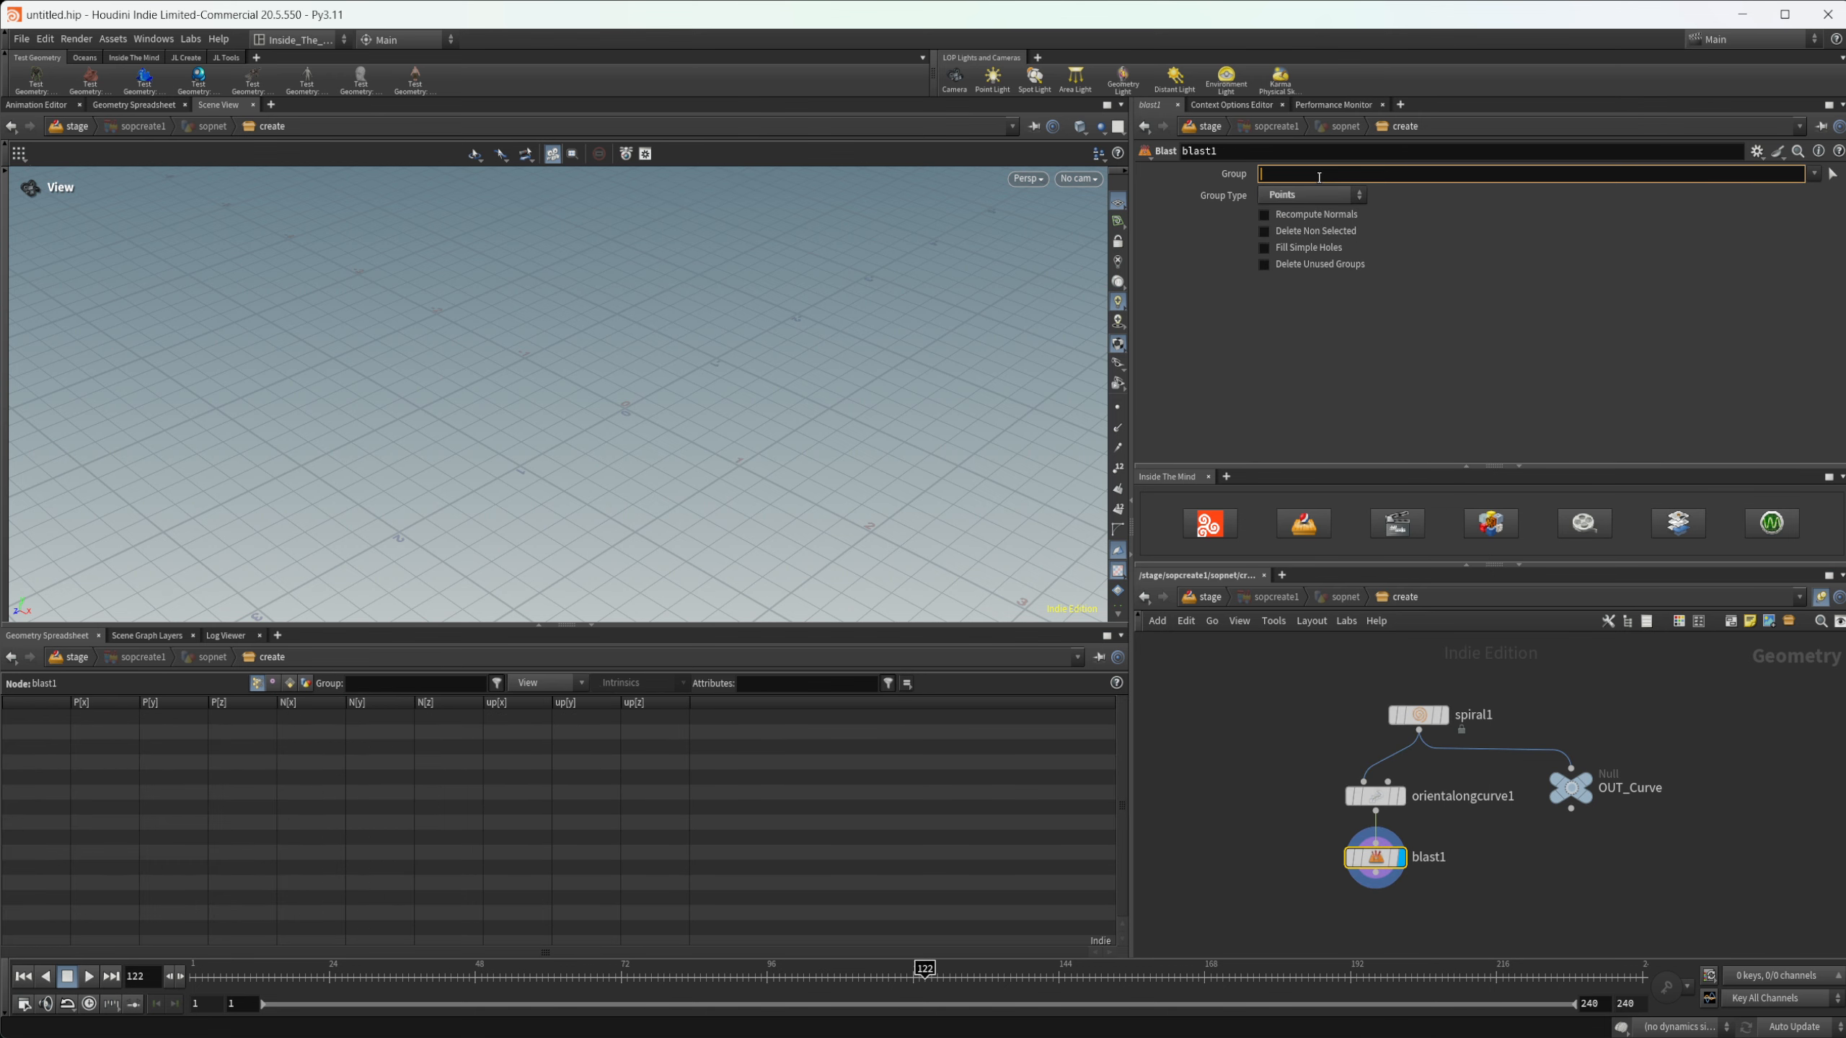
text(0)
key(Return)
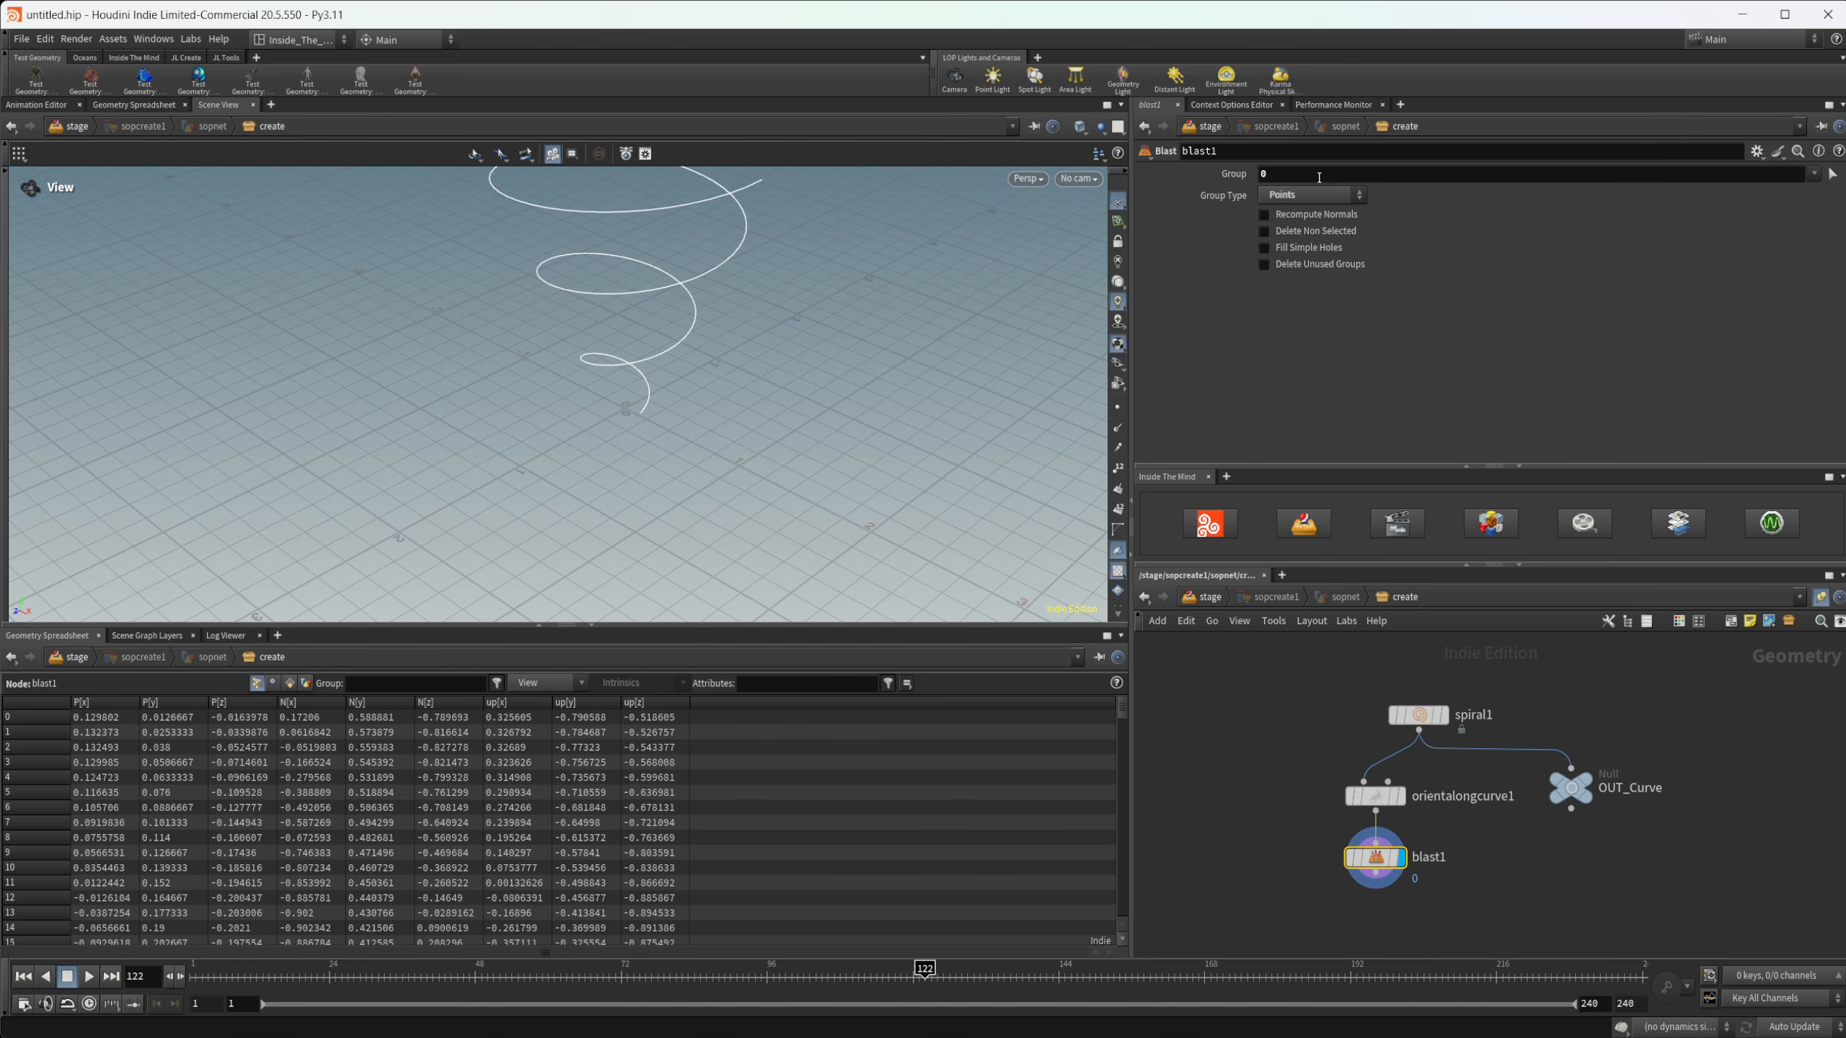
click(1315, 232)
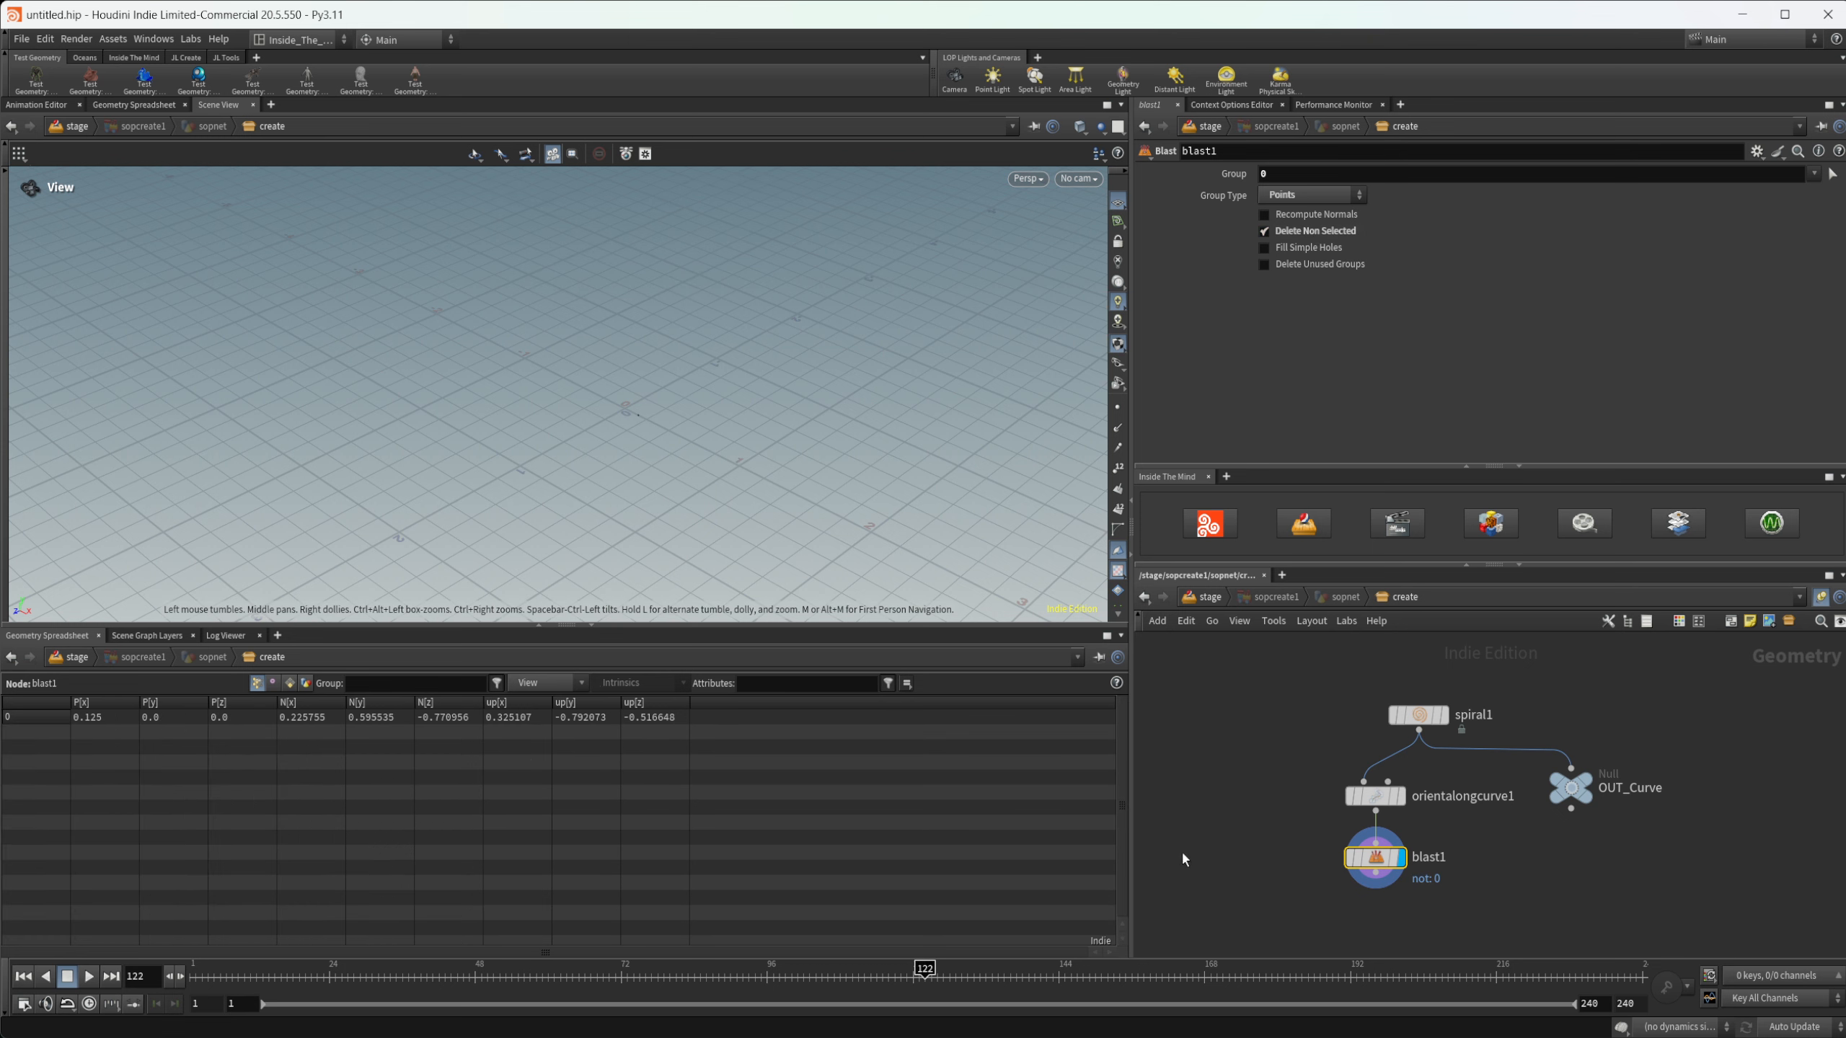
- Create a Circle node beside the Blast node
middle_drag(1307, 811, 1374, 780)
key(Tab)
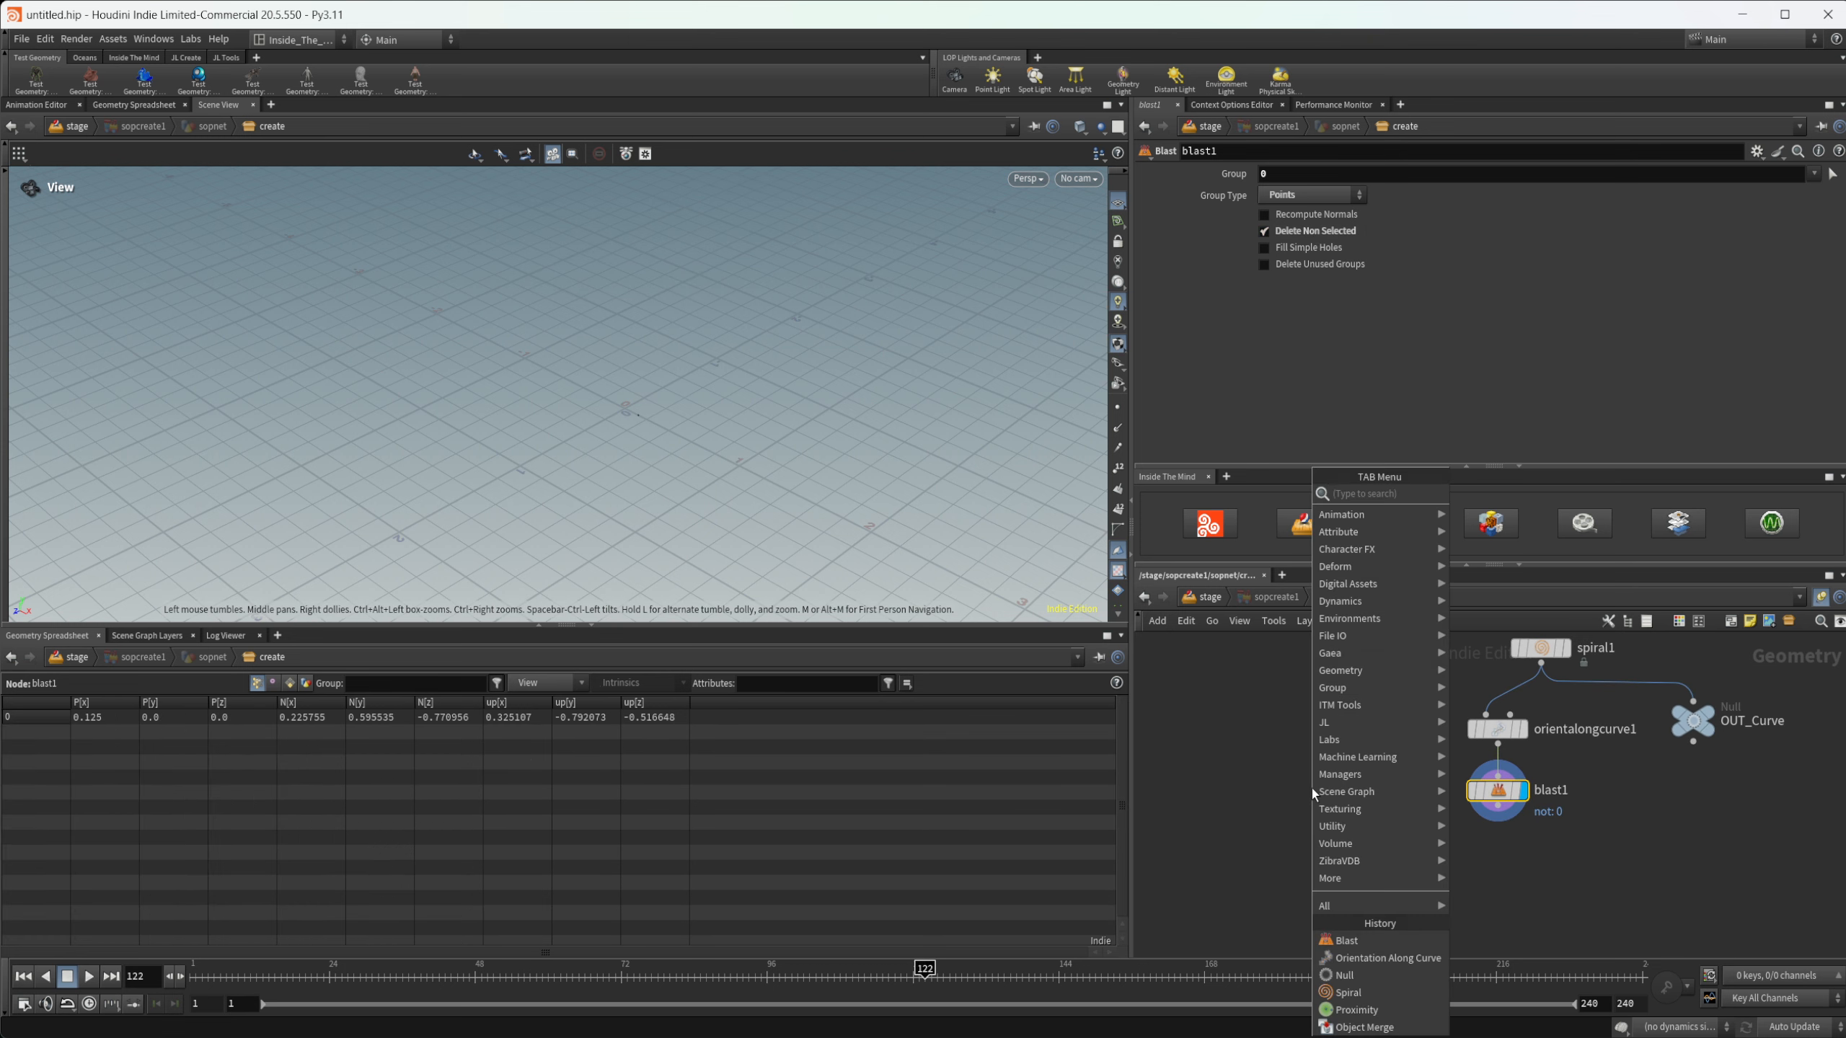
text(cir)
key(Return)
click(1312, 787)
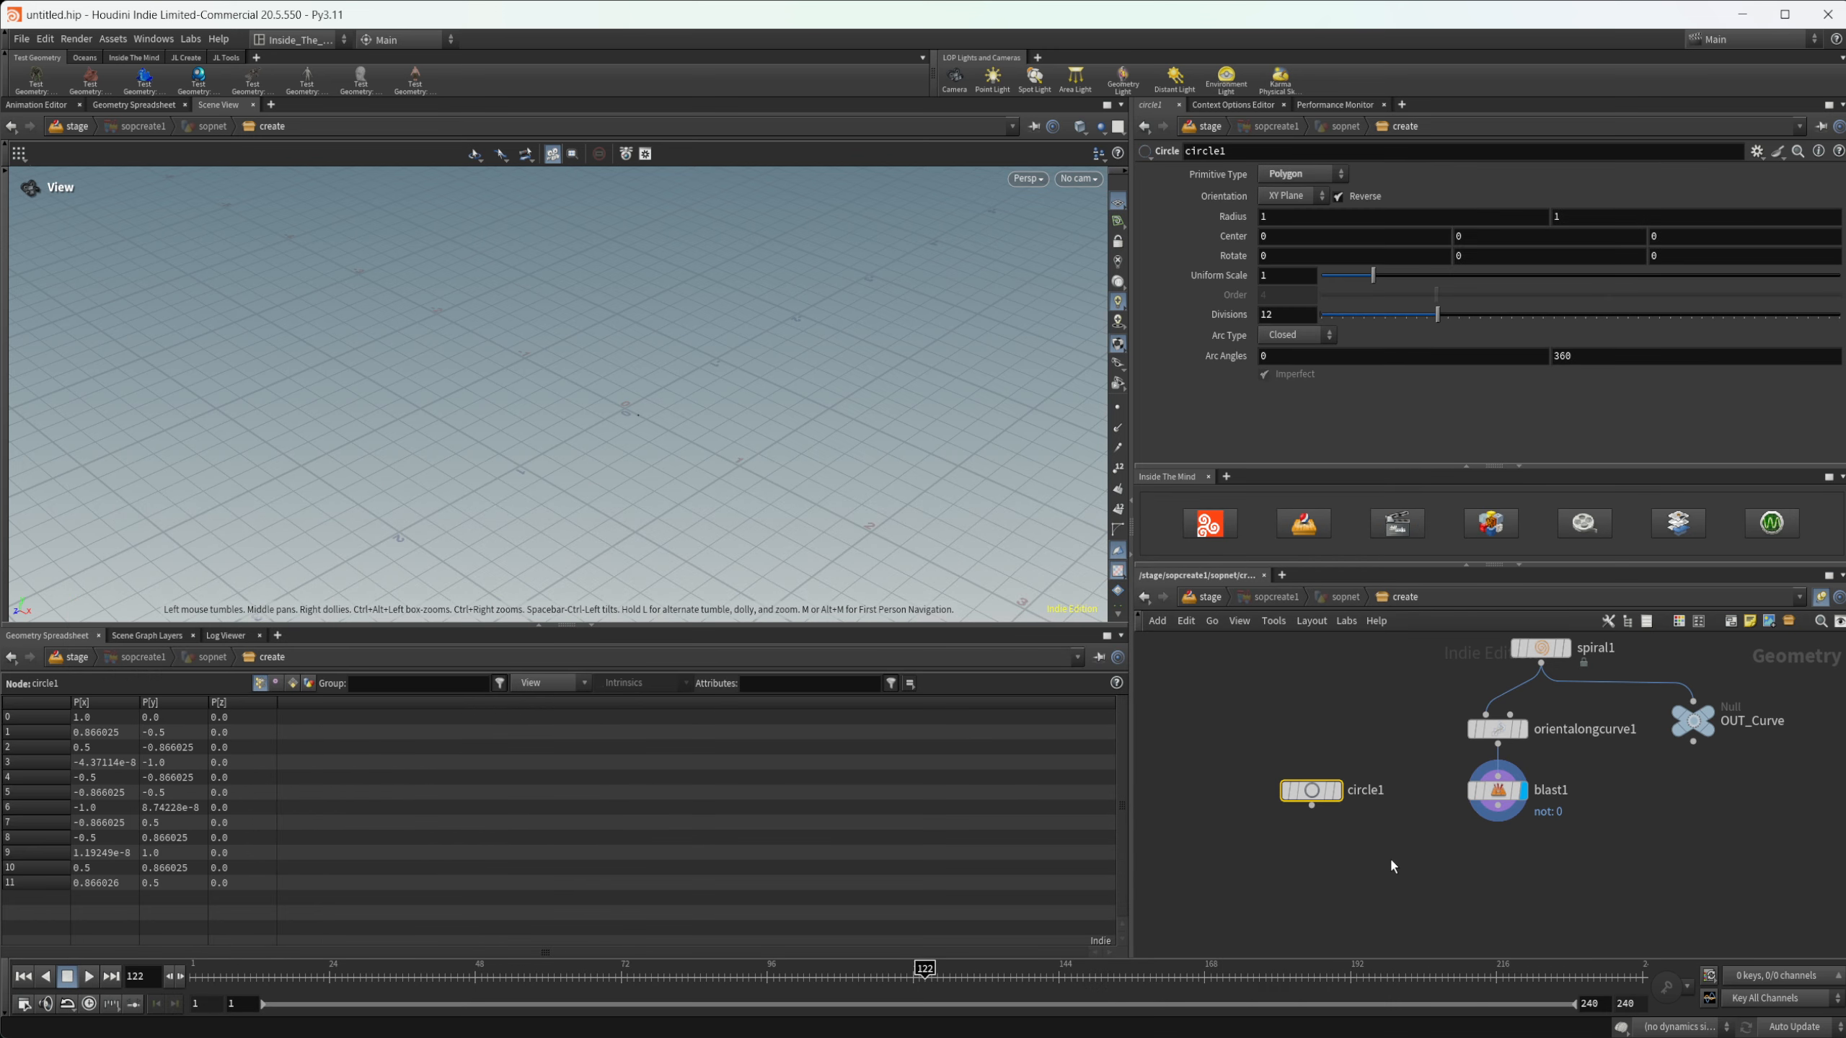
- Add a Copy to Points node with the circle as source and the Blast output as target points, and display it
key(Tab)
text(copyt)
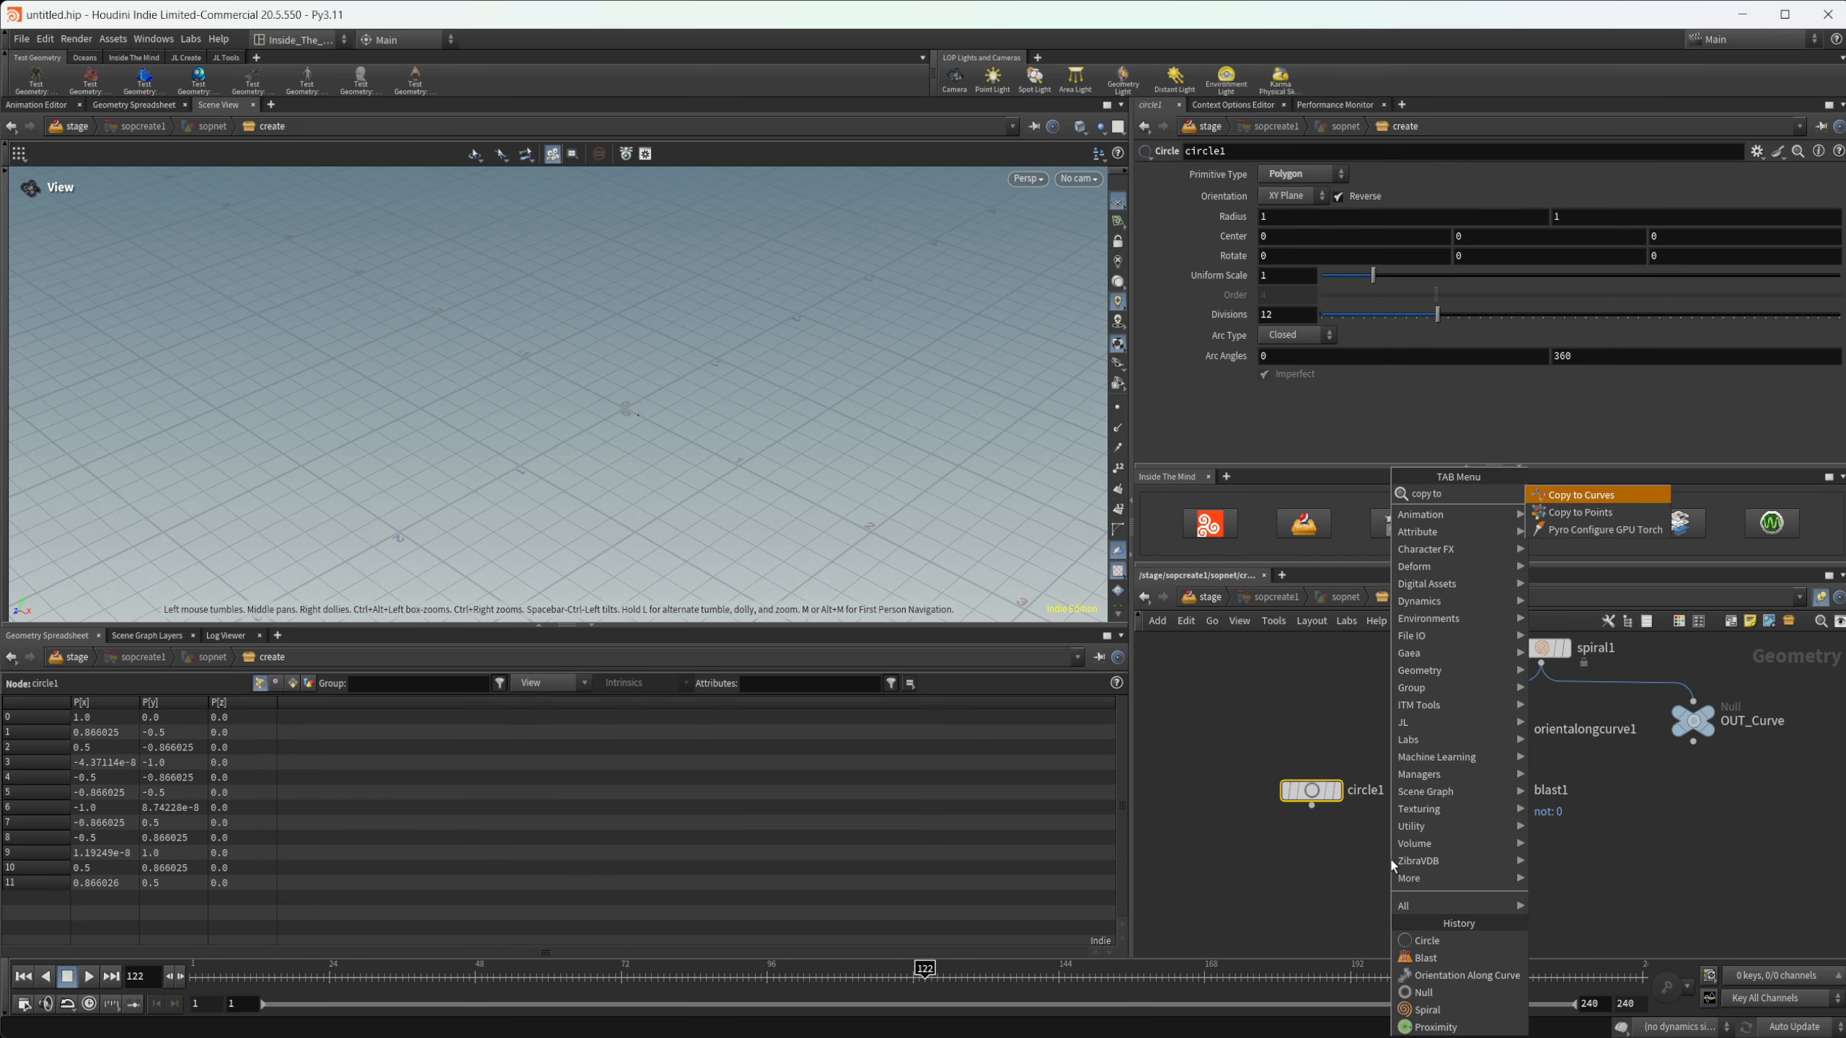
key(Down)
key(Return)
click(1390, 858)
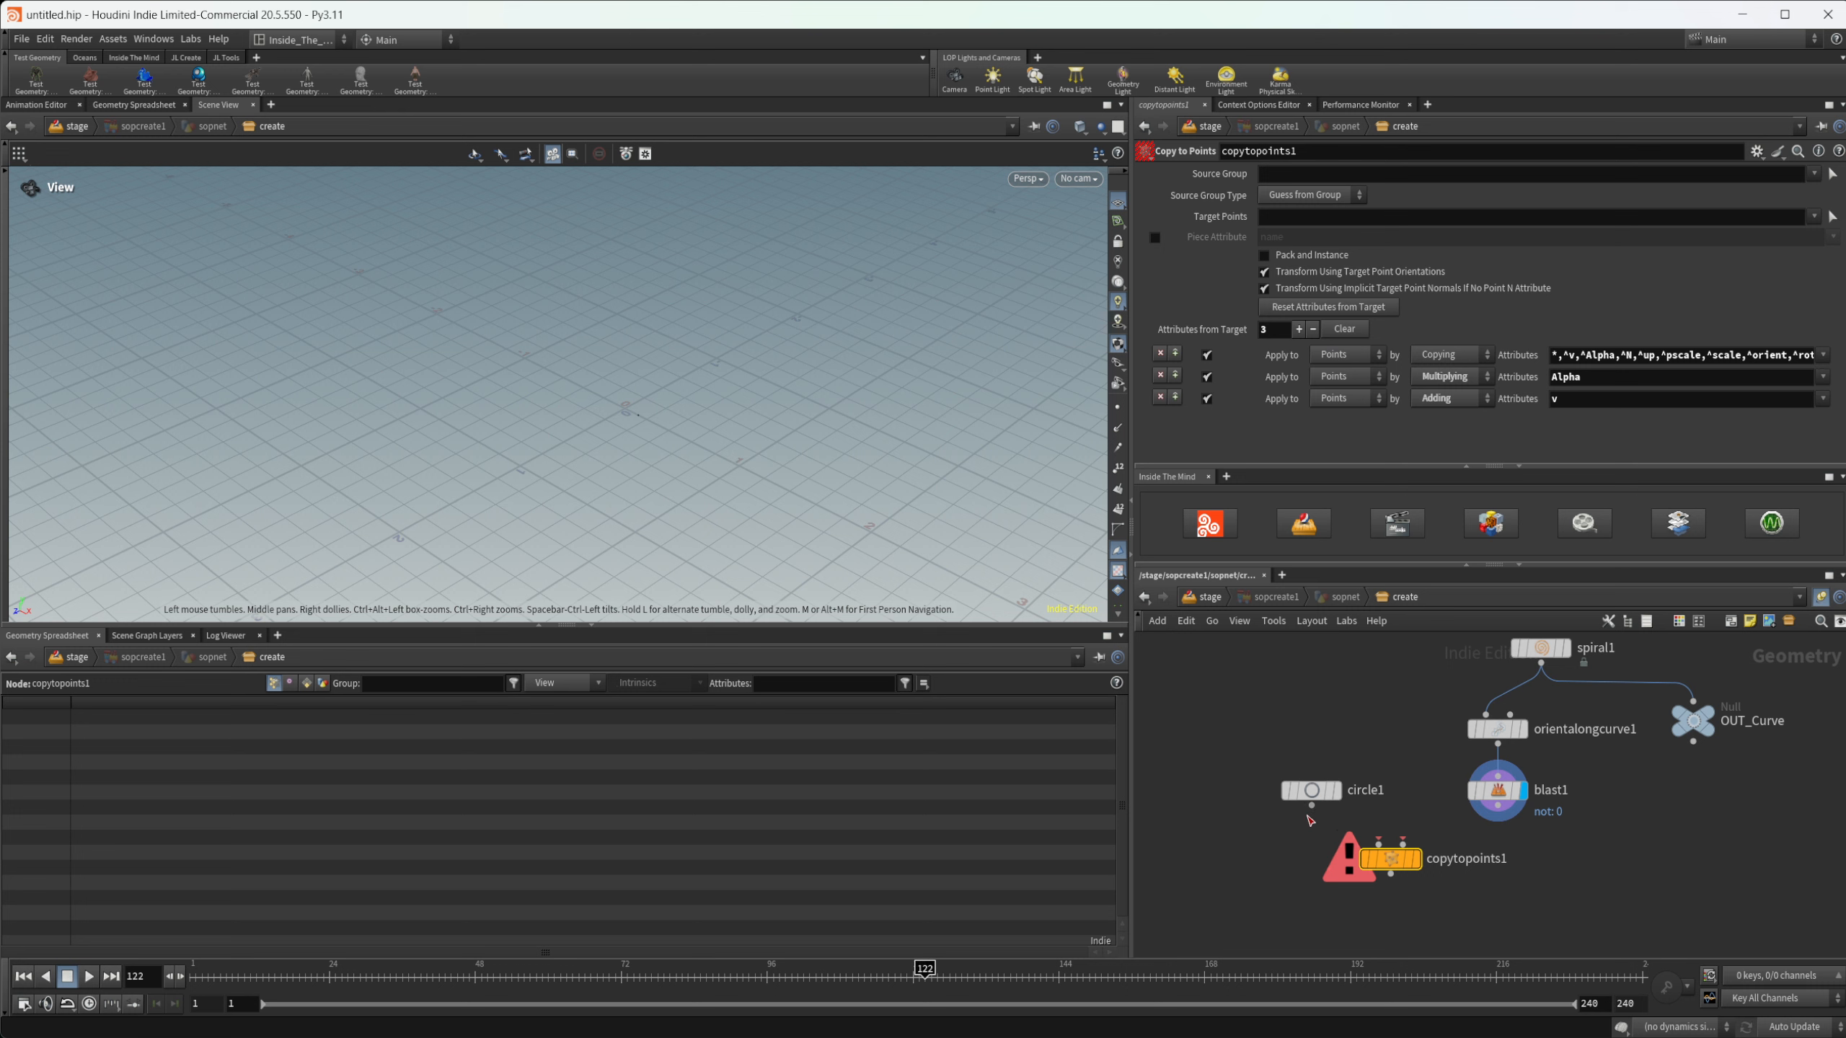
drag(1311, 805, 1402, 843)
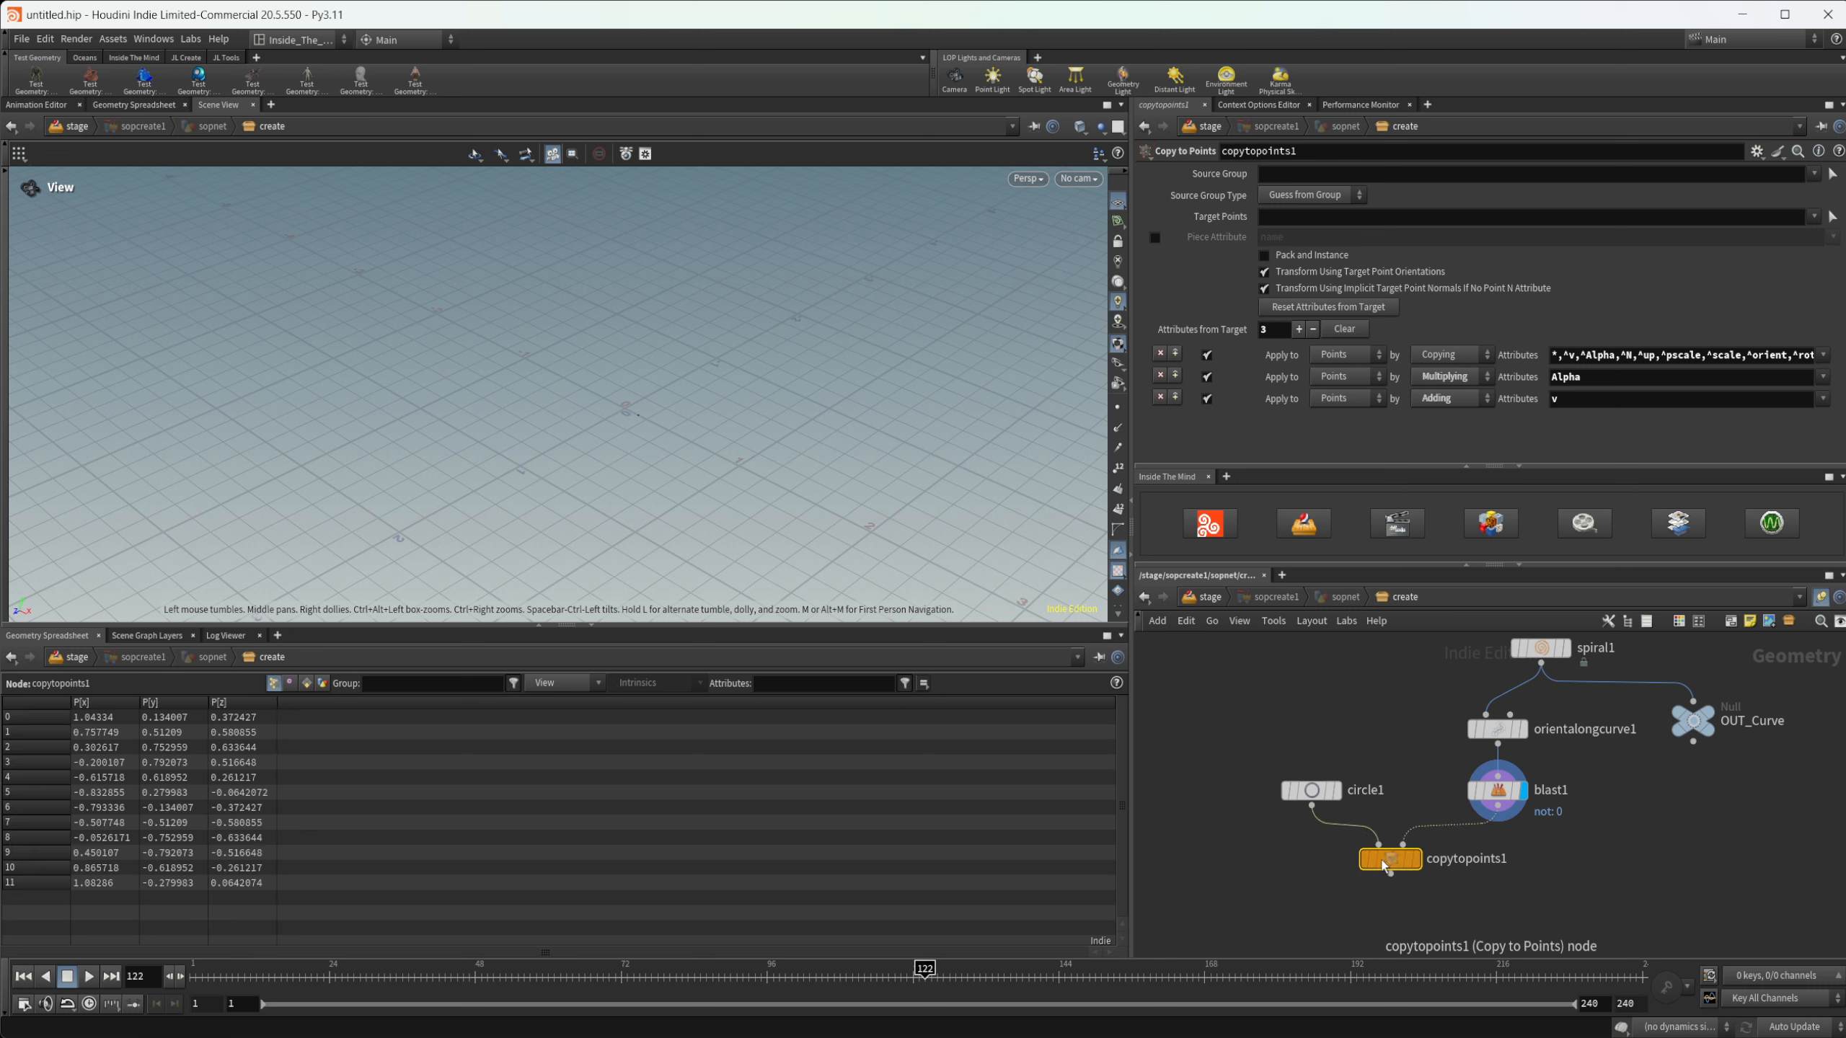
click(1415, 859)
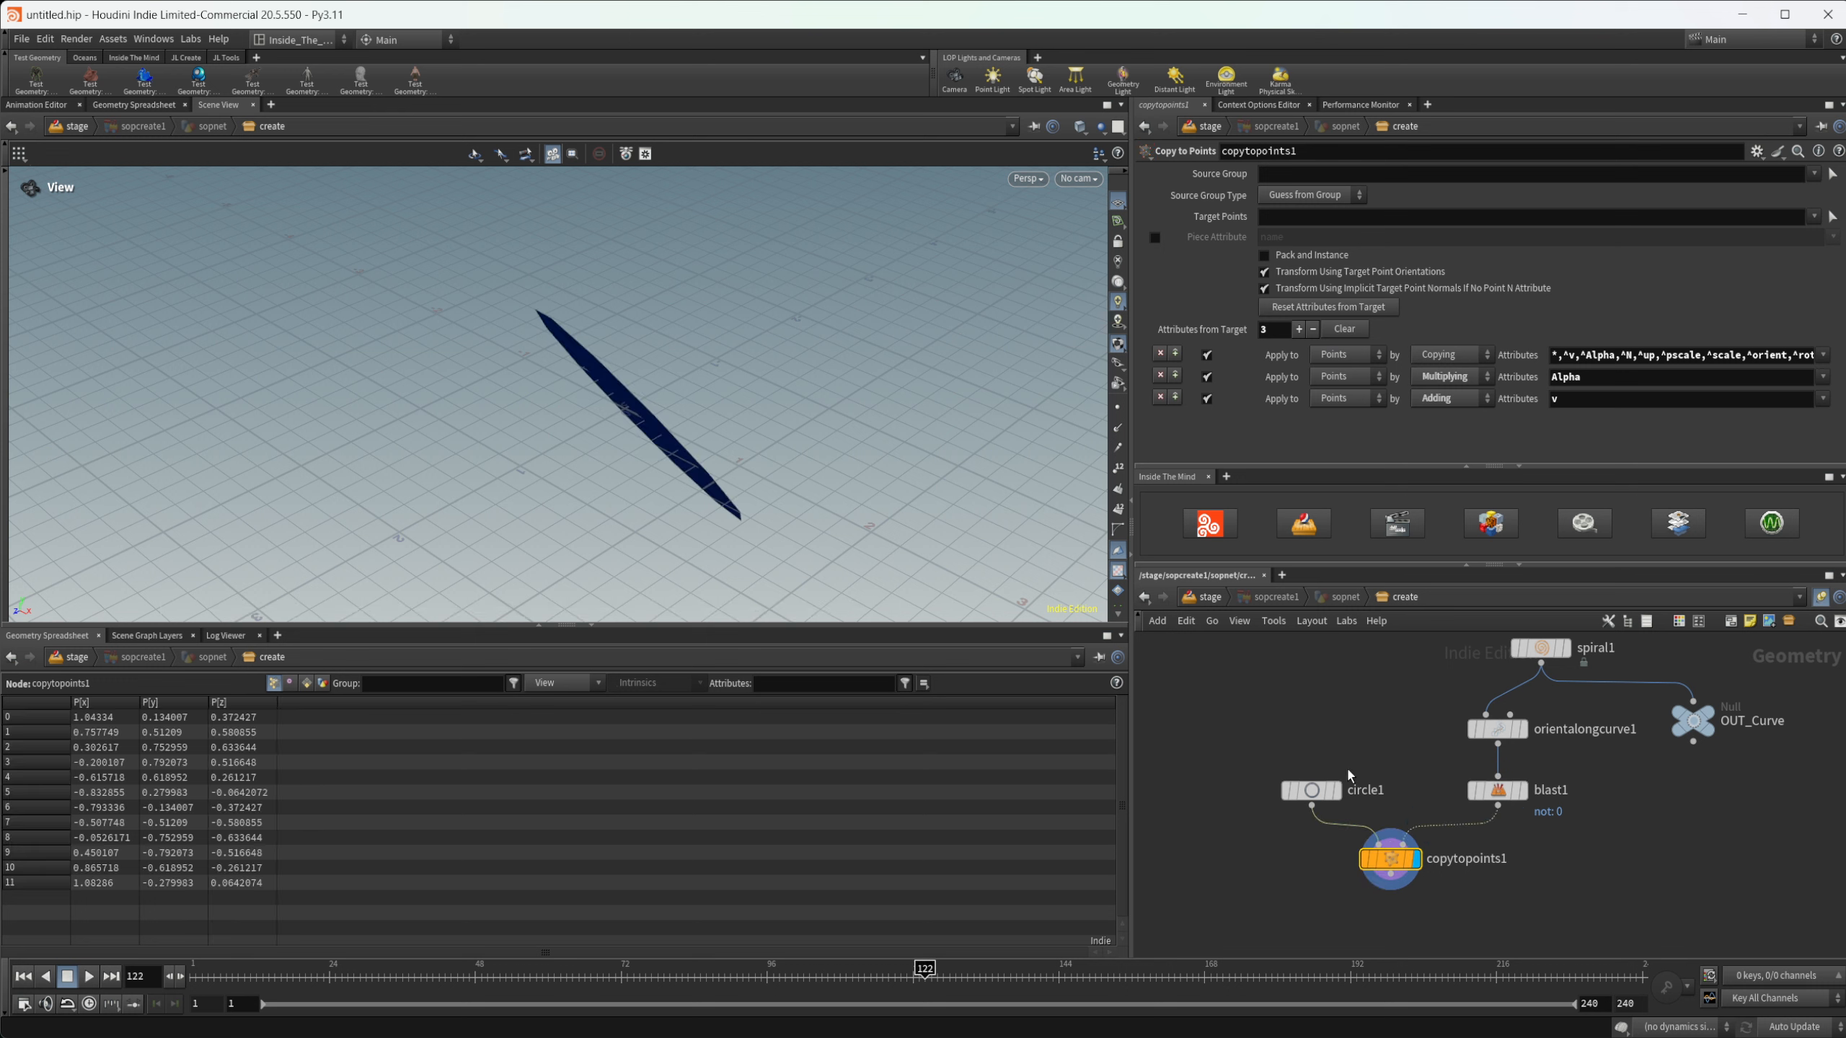
- Turn on the template display of OUT_Curve so the spiral shows alongside the copied circle
click(1311, 790)
mouse_move(1731, 764)
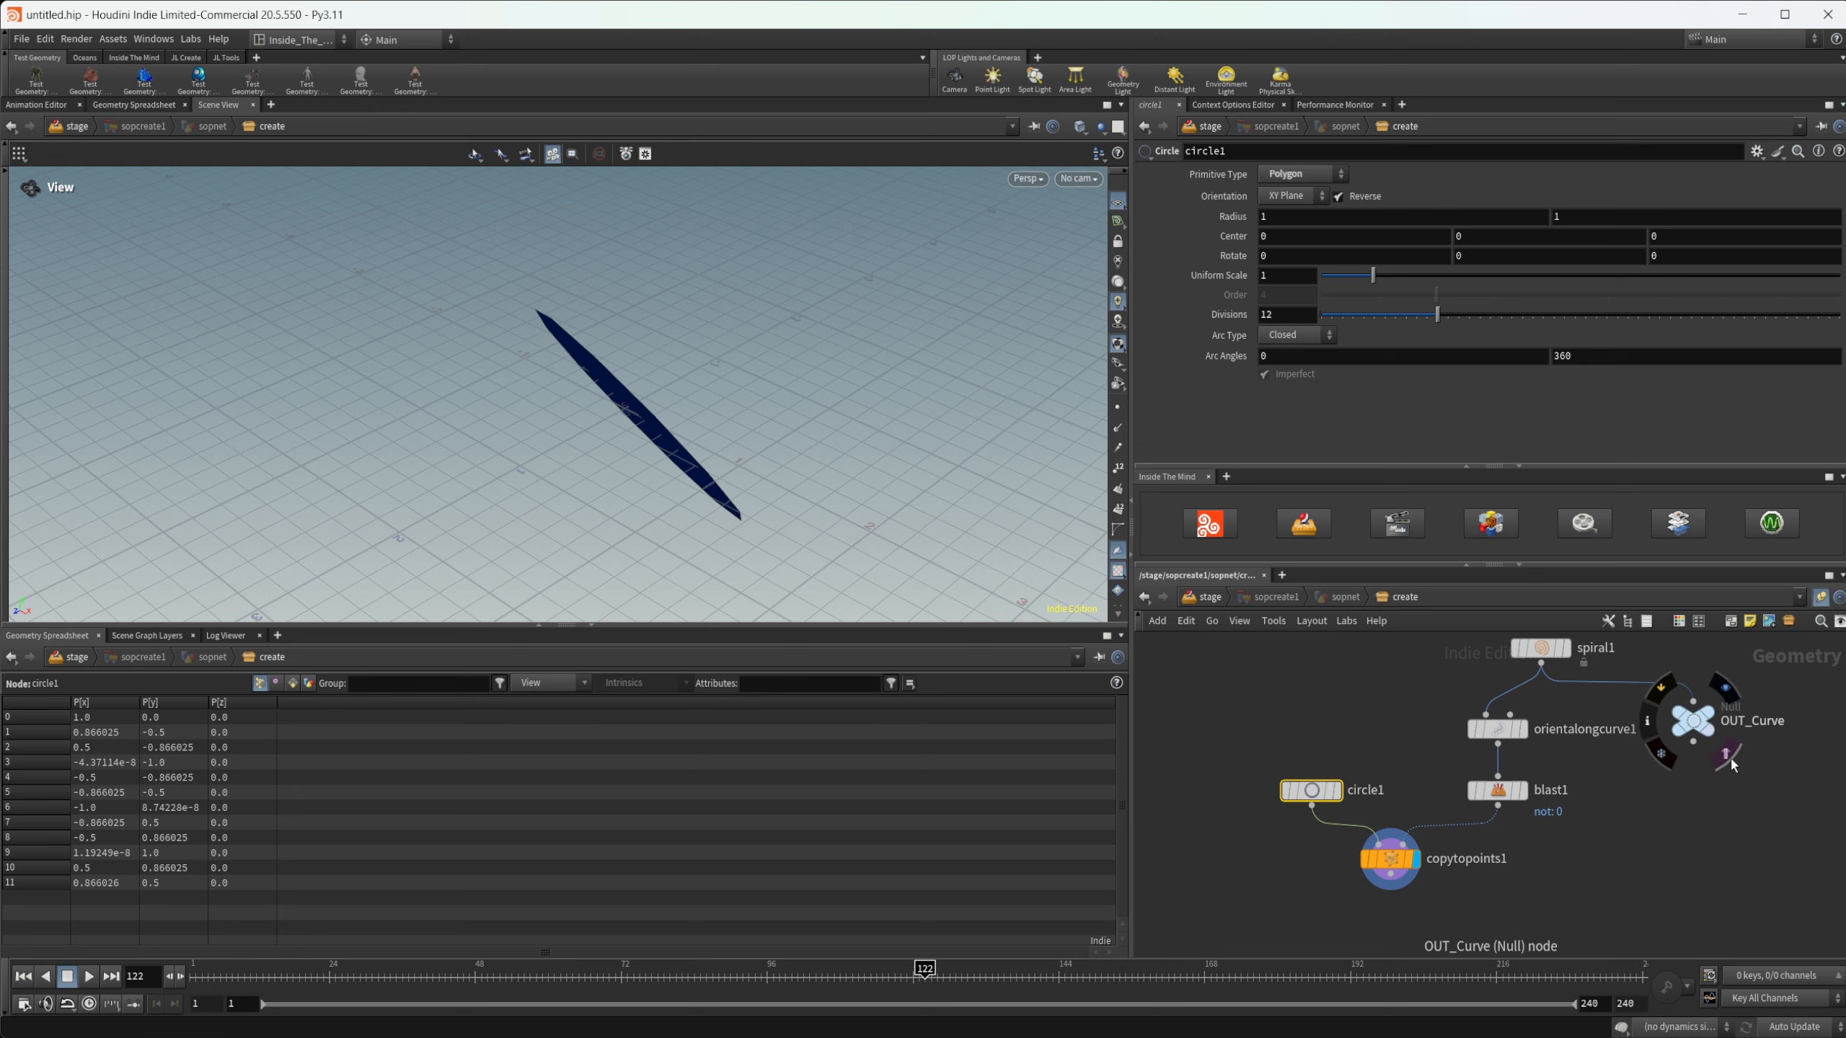
drag(639, 507, 676, 424)
- Set the circle to 50 divisions and a uniform scale of 0.06
mouse_move(1308, 790)
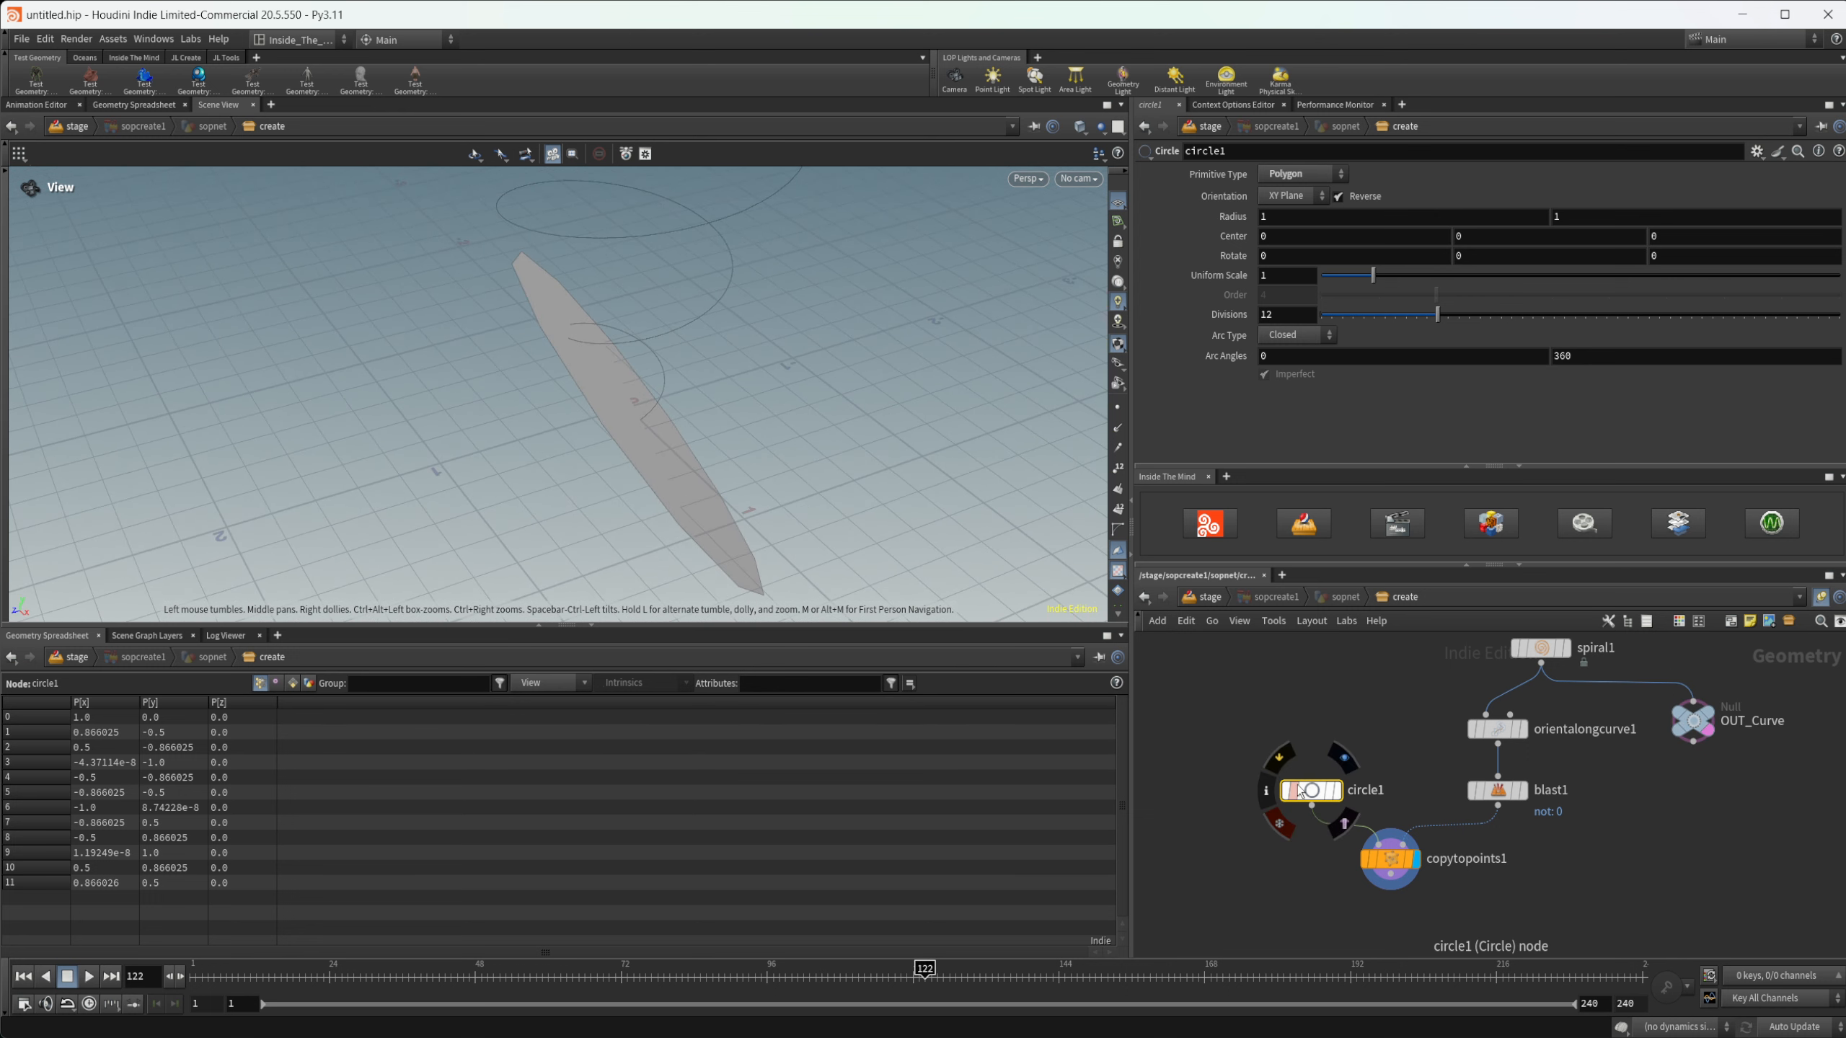
drag(1453, 316, 1838, 320)
drag(1373, 276, 1324, 281)
drag(582, 441, 742, 369)
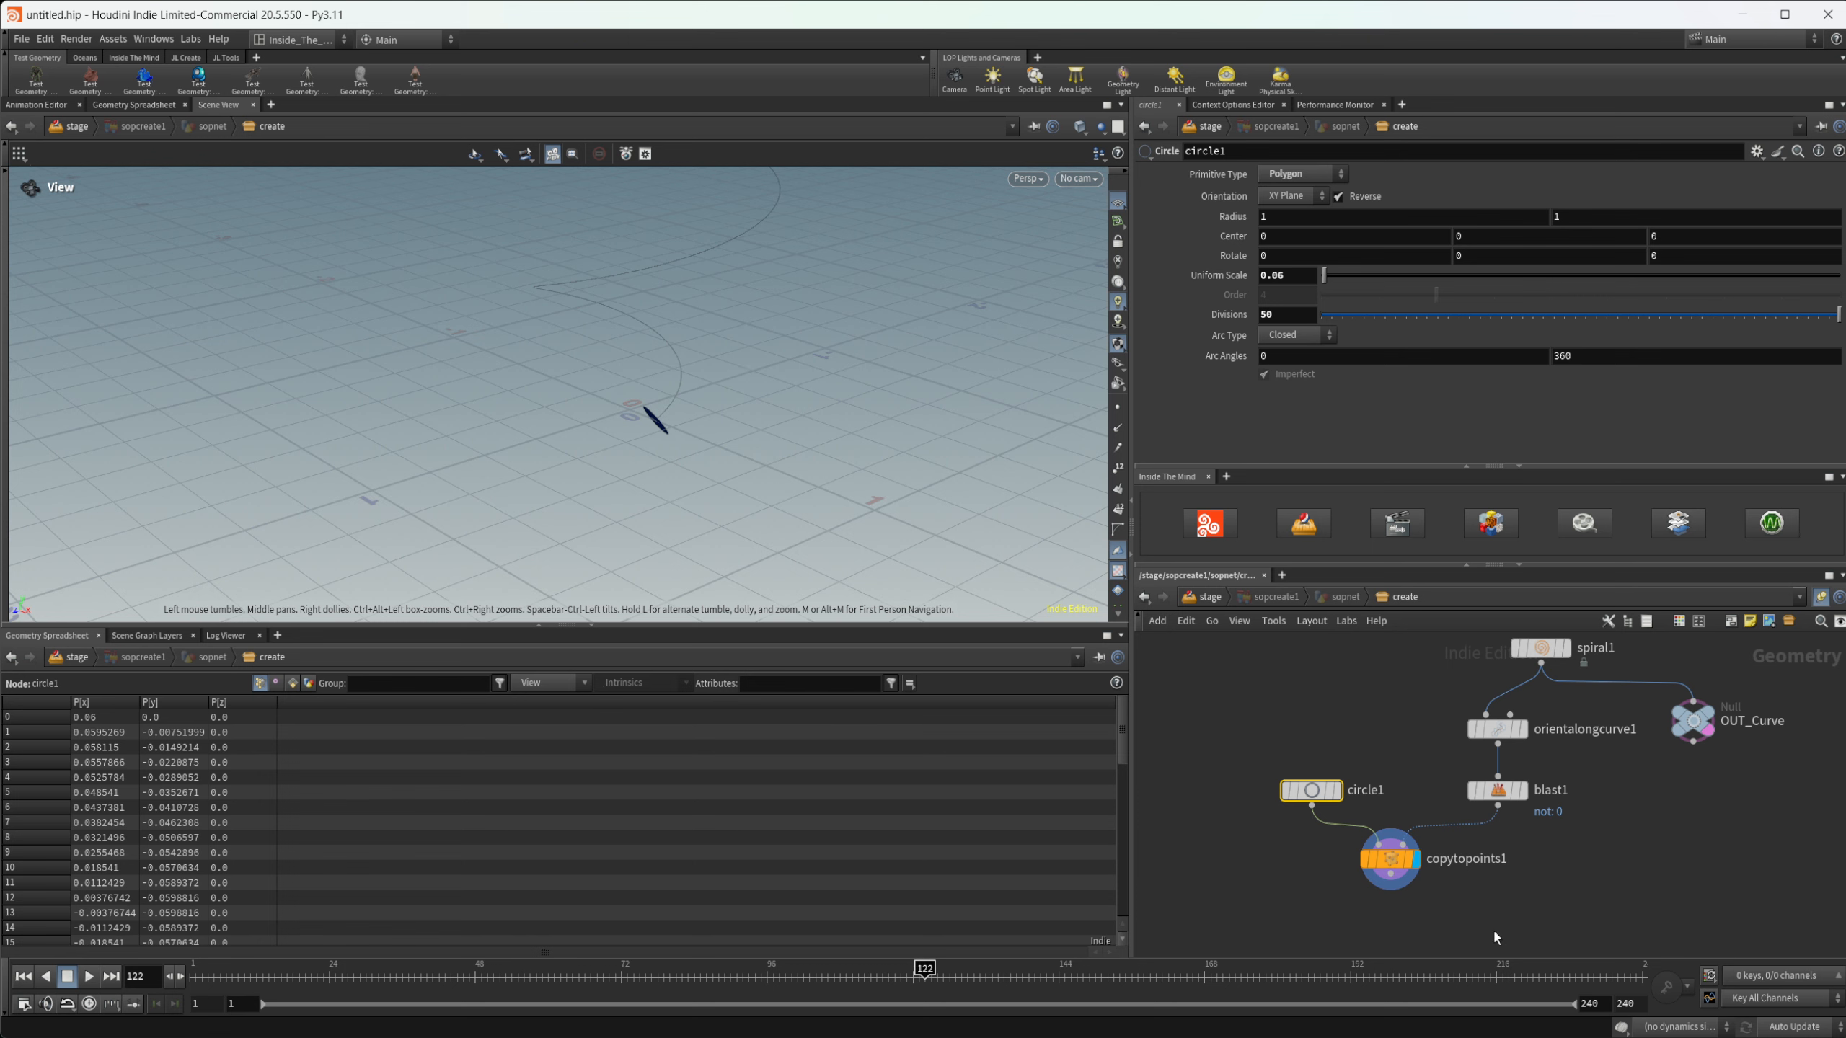
- Add a POP Network fed by the Copy to Points output, display it, and return the timeline to frame 1
middle_drag(1431, 940, 1397, 837)
key(Tab)
text(po)
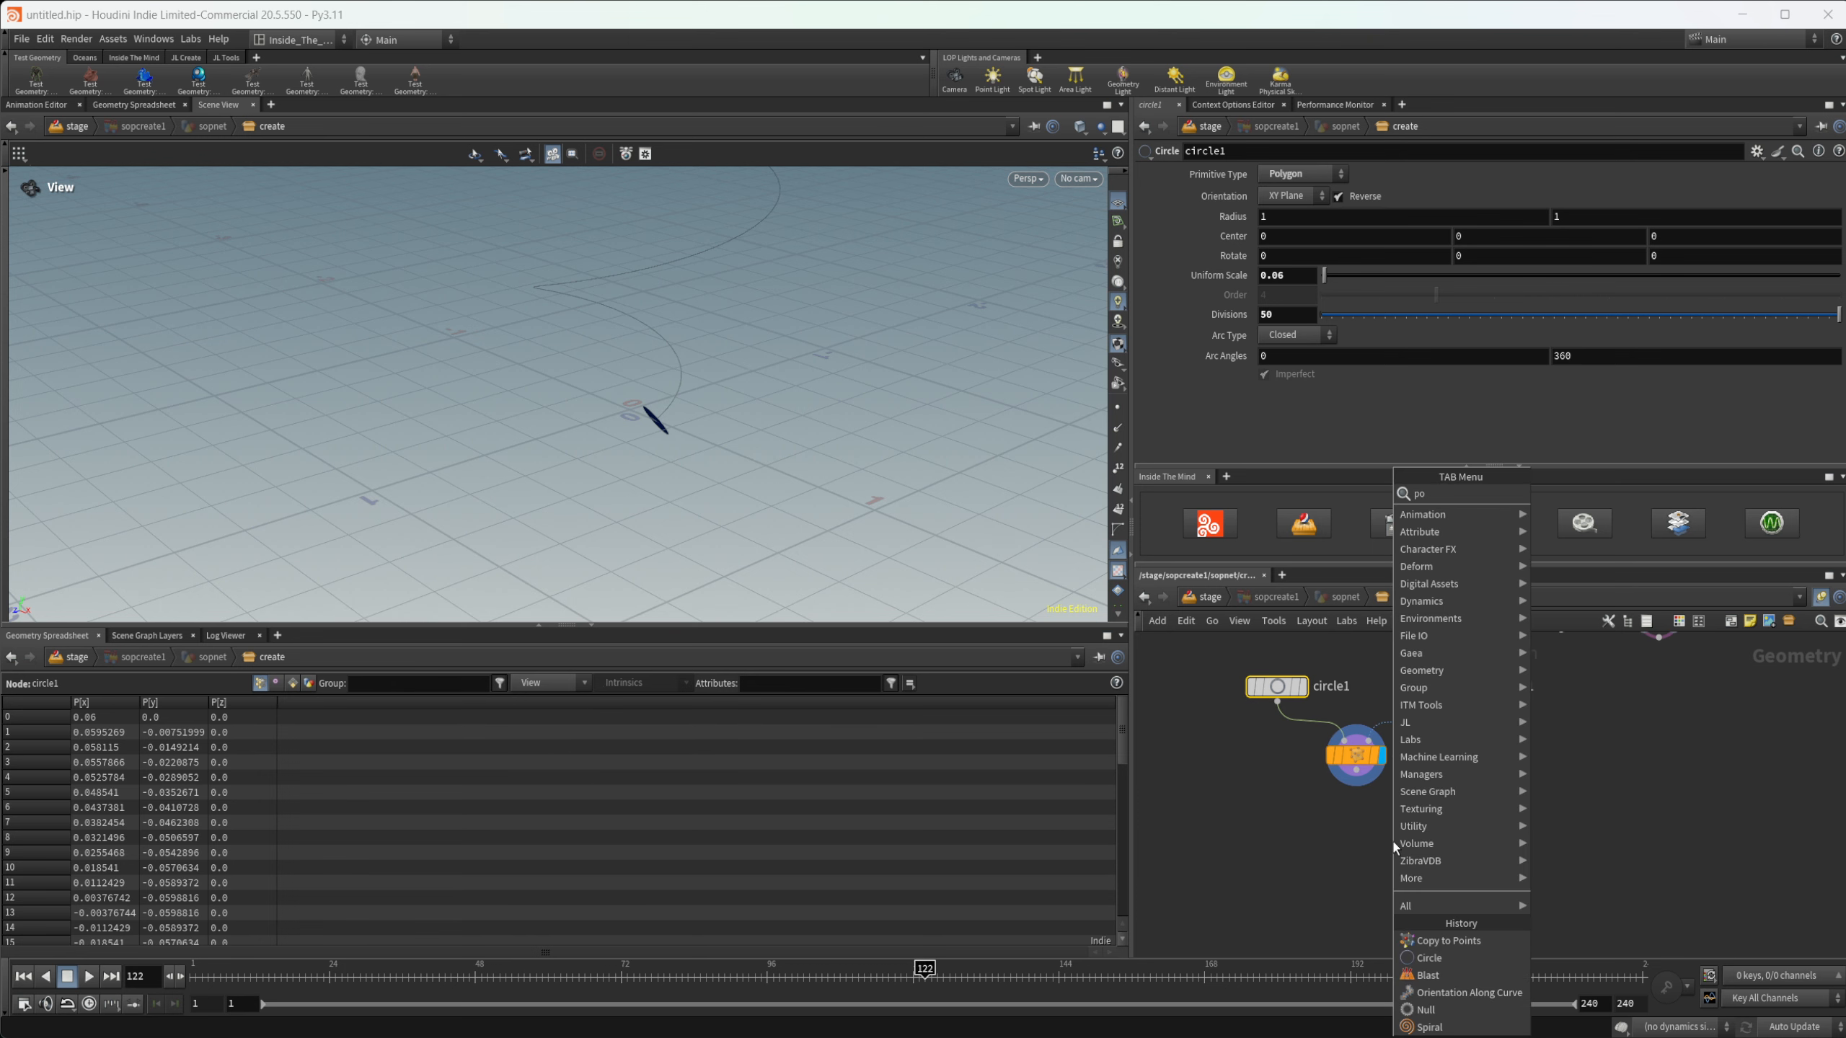
key(Return)
click(1392, 838)
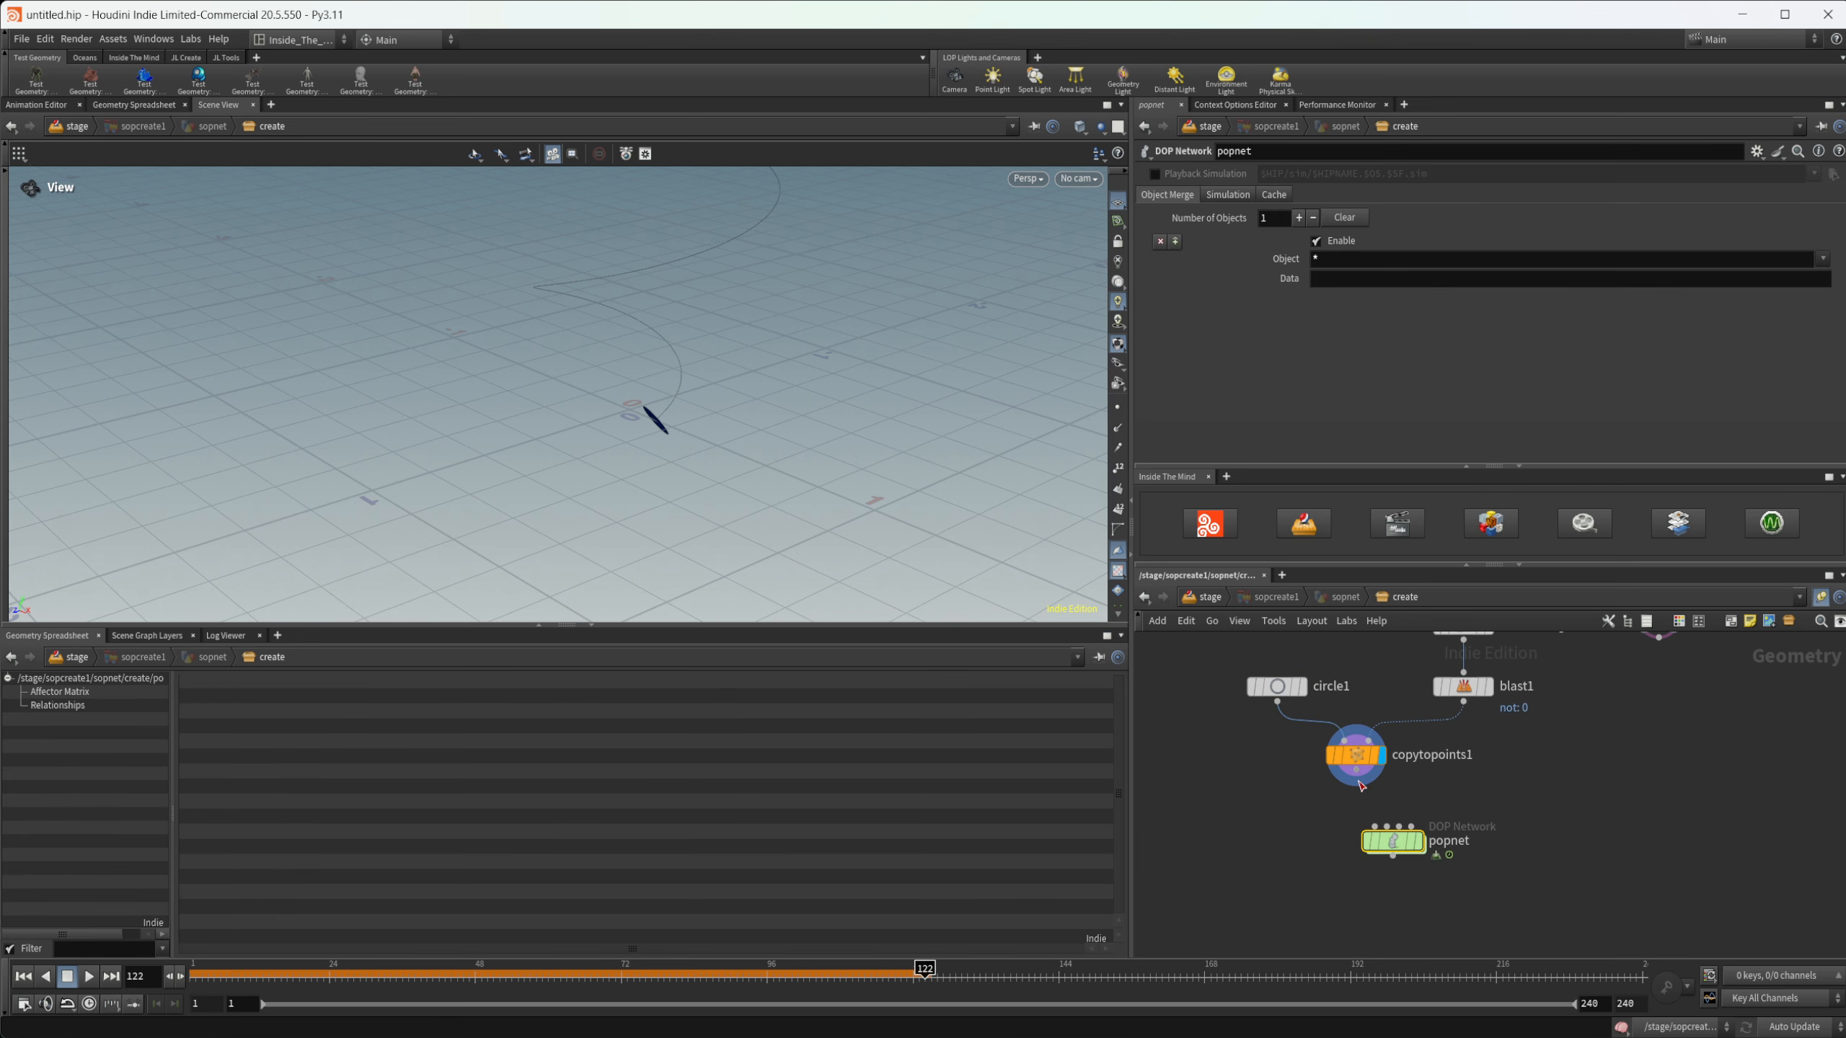
drag(1359, 773, 1352, 836)
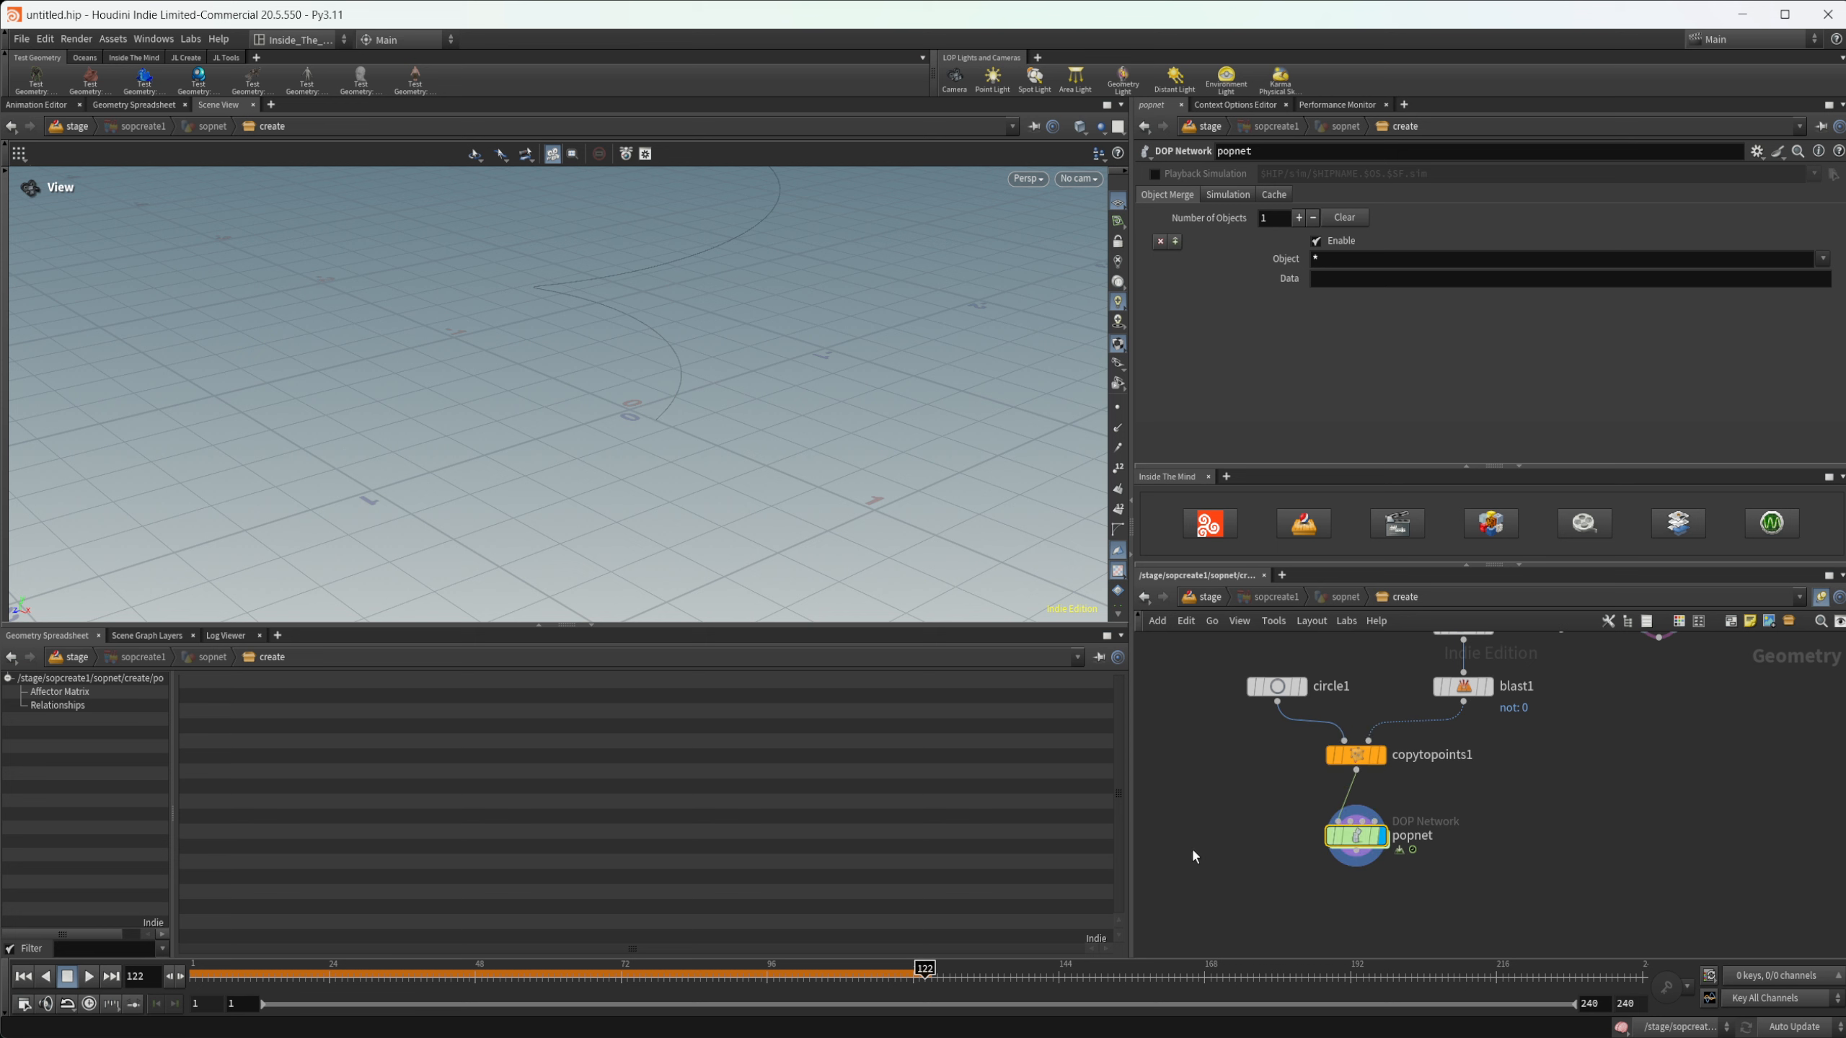
click(23, 975)
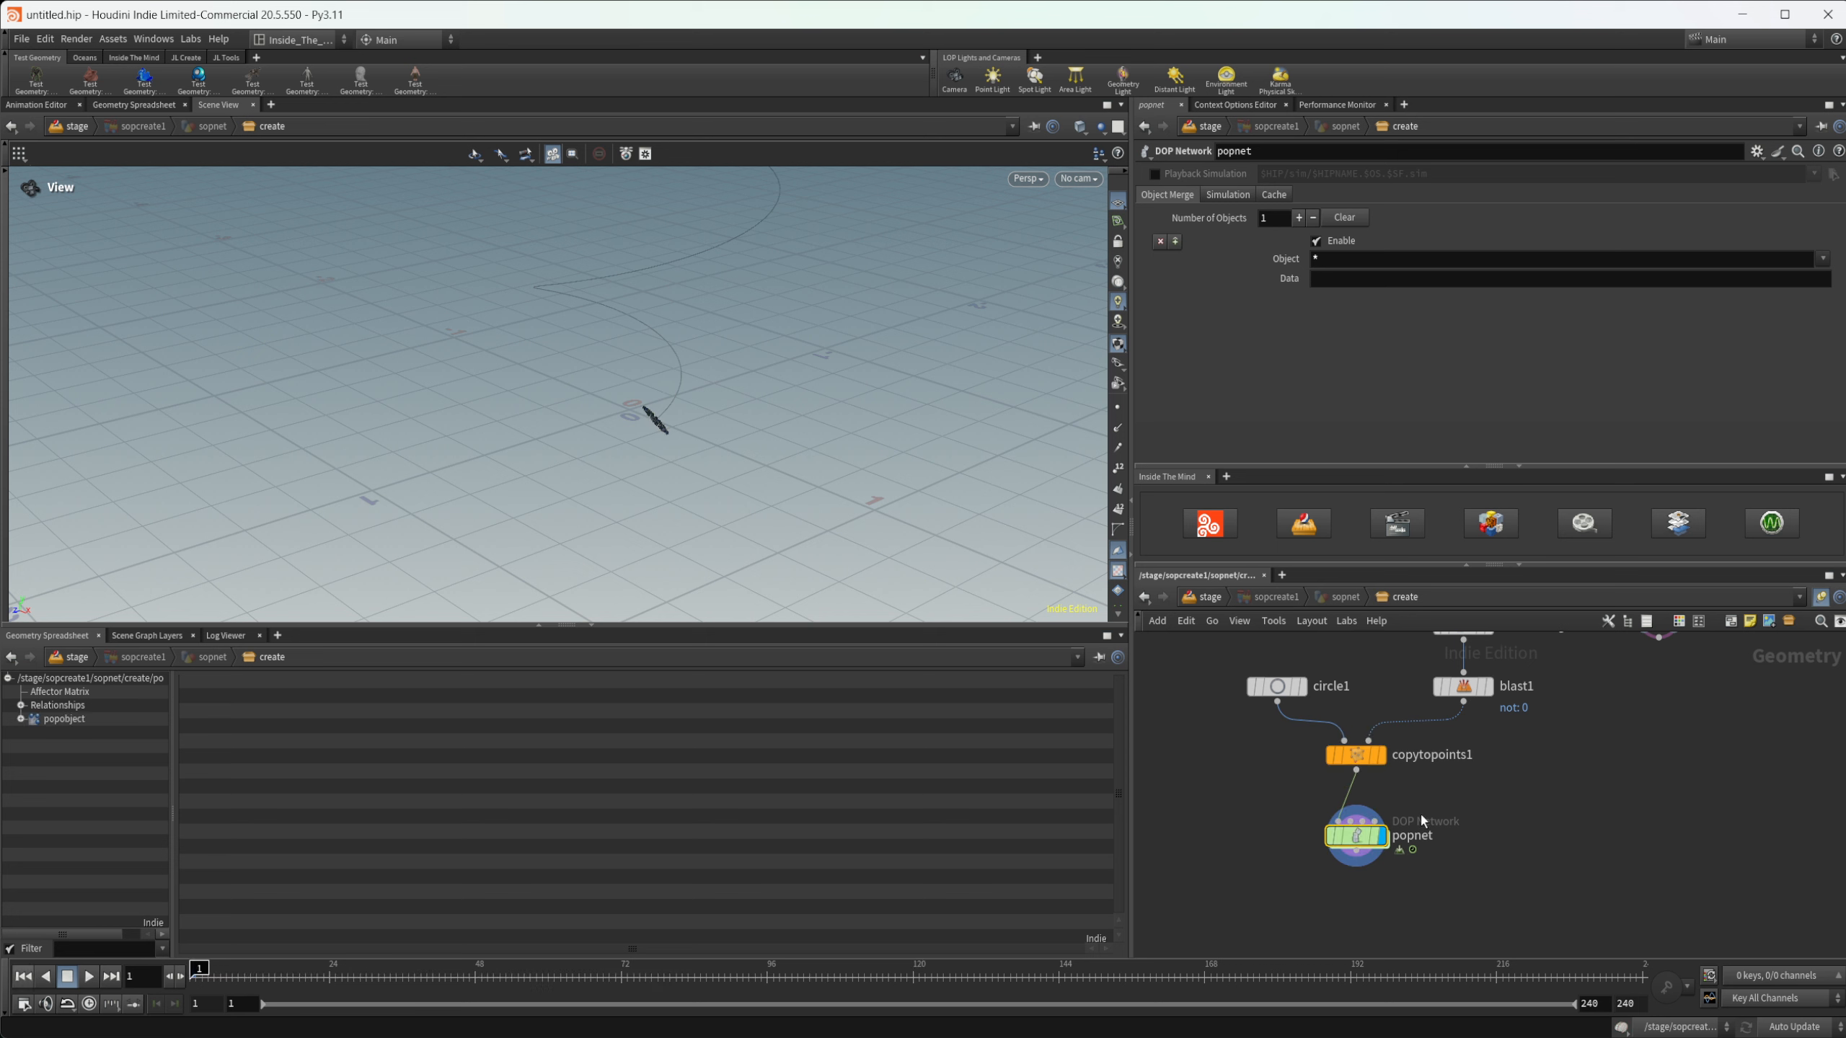
- Inside the POP network, insert a POP Curve Force between source_first_input and the wire_pops_into_here merge
double_click(1356, 836)
middle_drag(1690, 803, 1597, 952)
drag(1464, 849, 1467, 715)
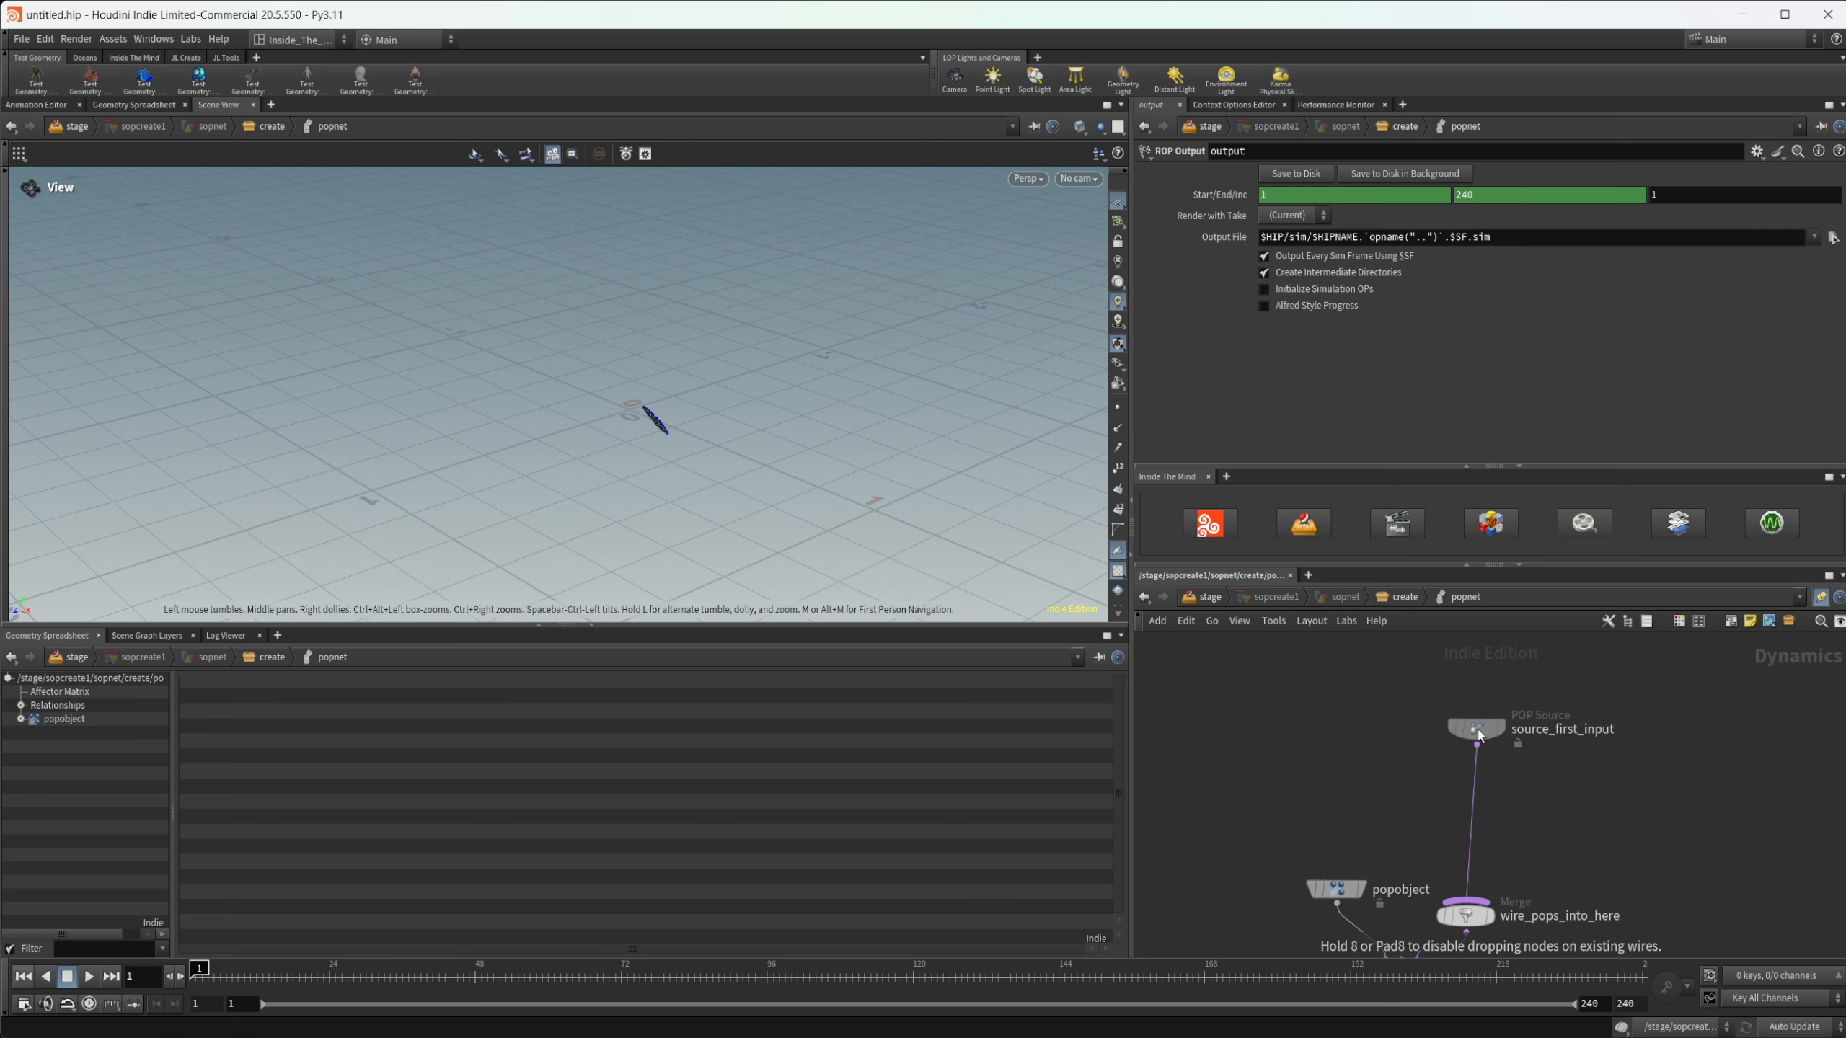
key(Tab)
text(pop cu)
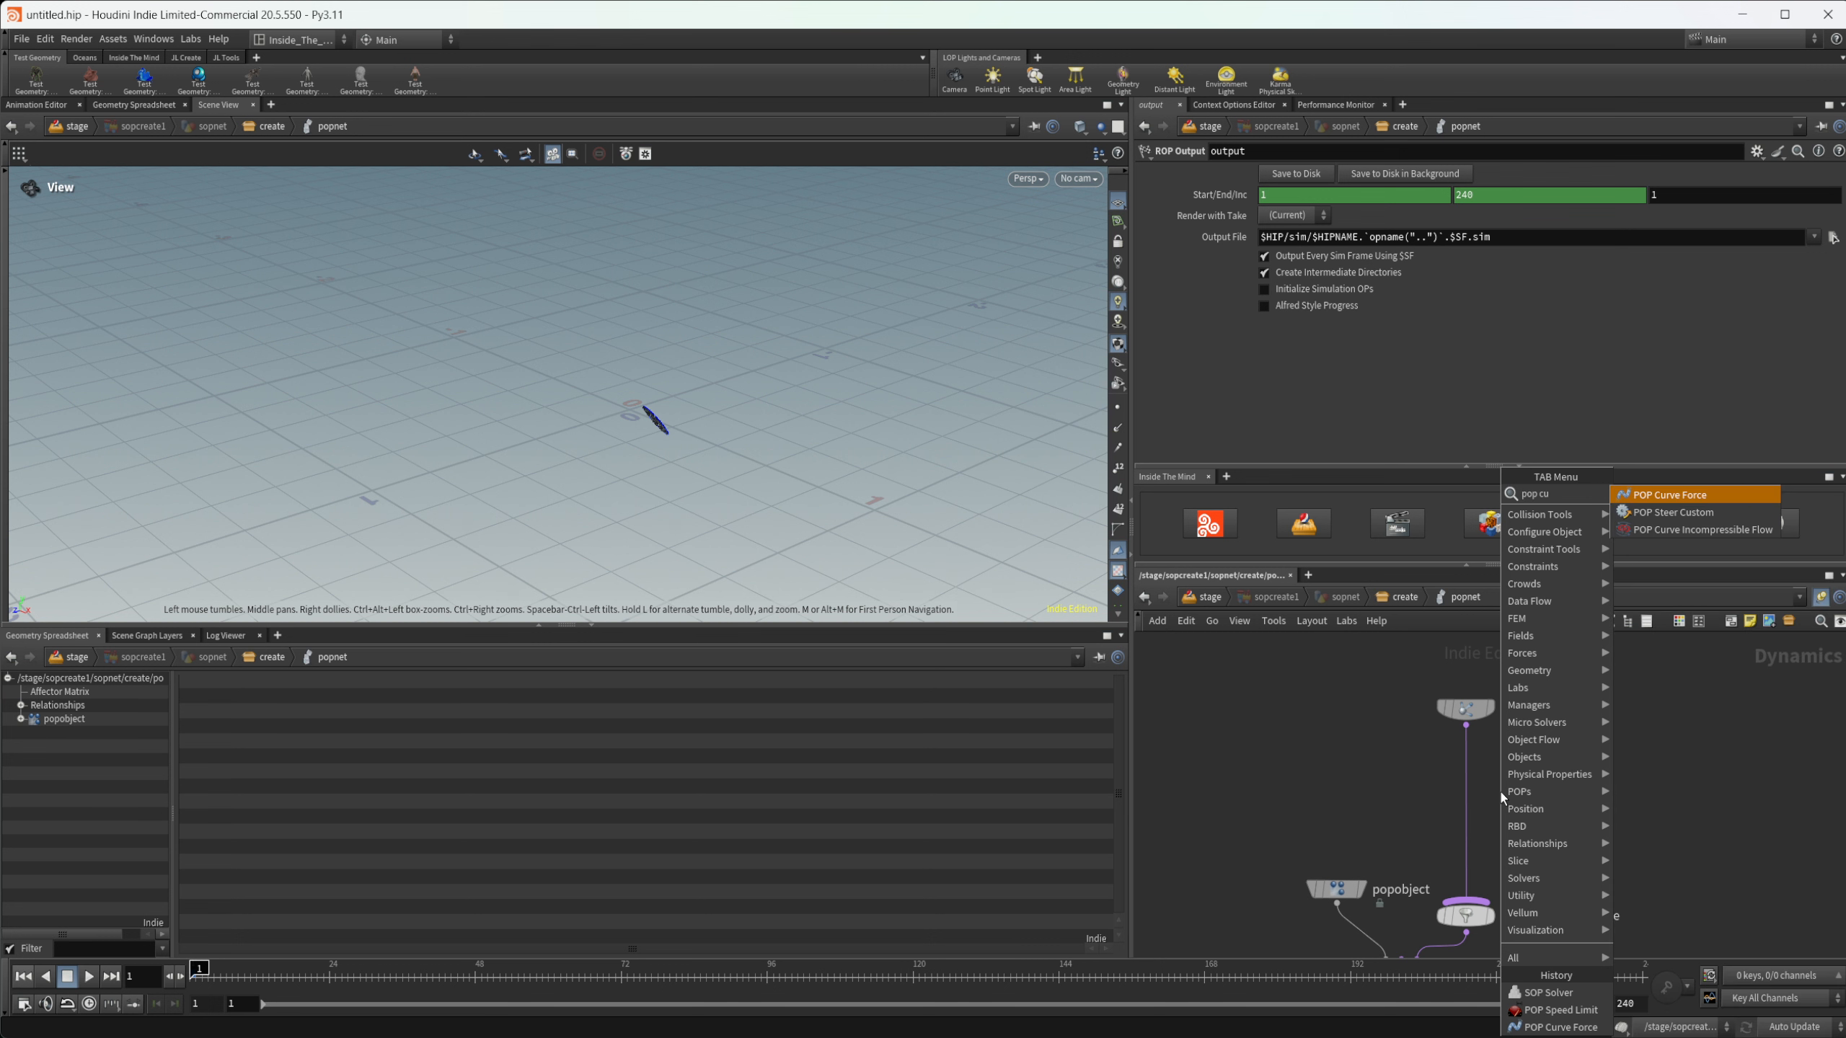
key(Return)
click(1501, 793)
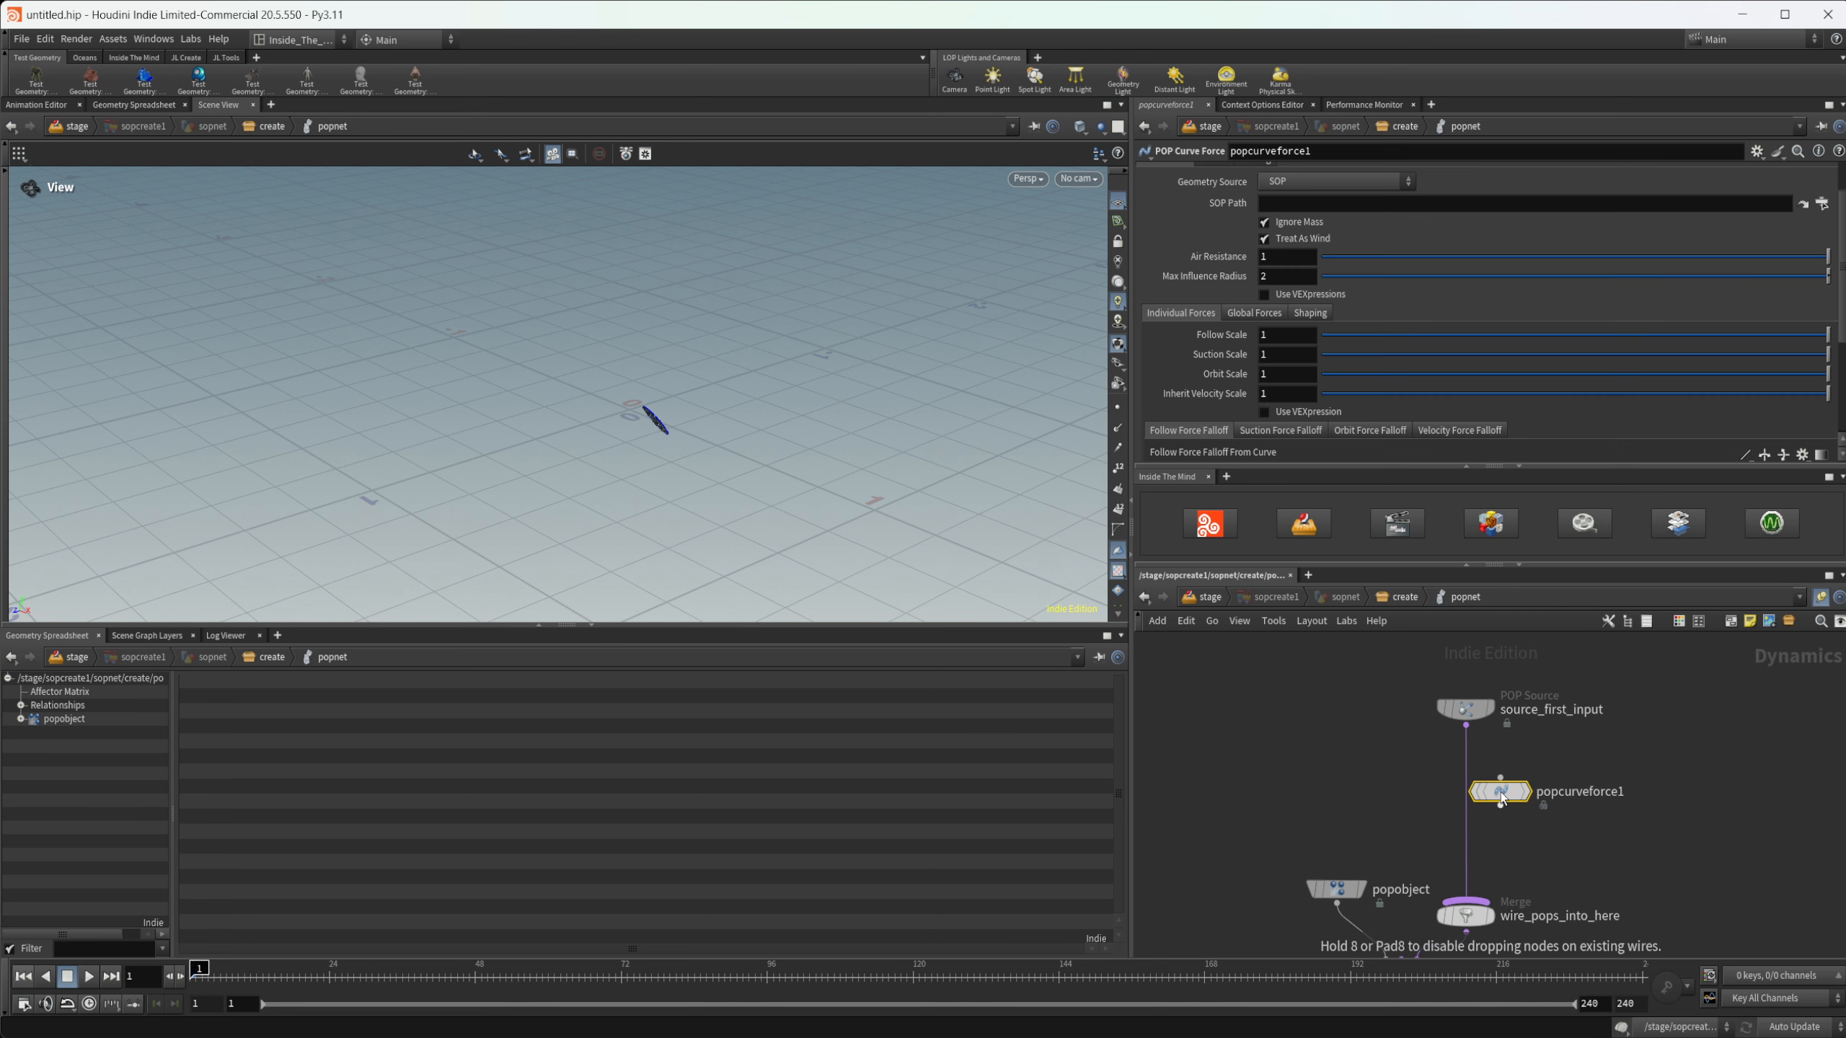
drag(1501, 792, 1465, 772)
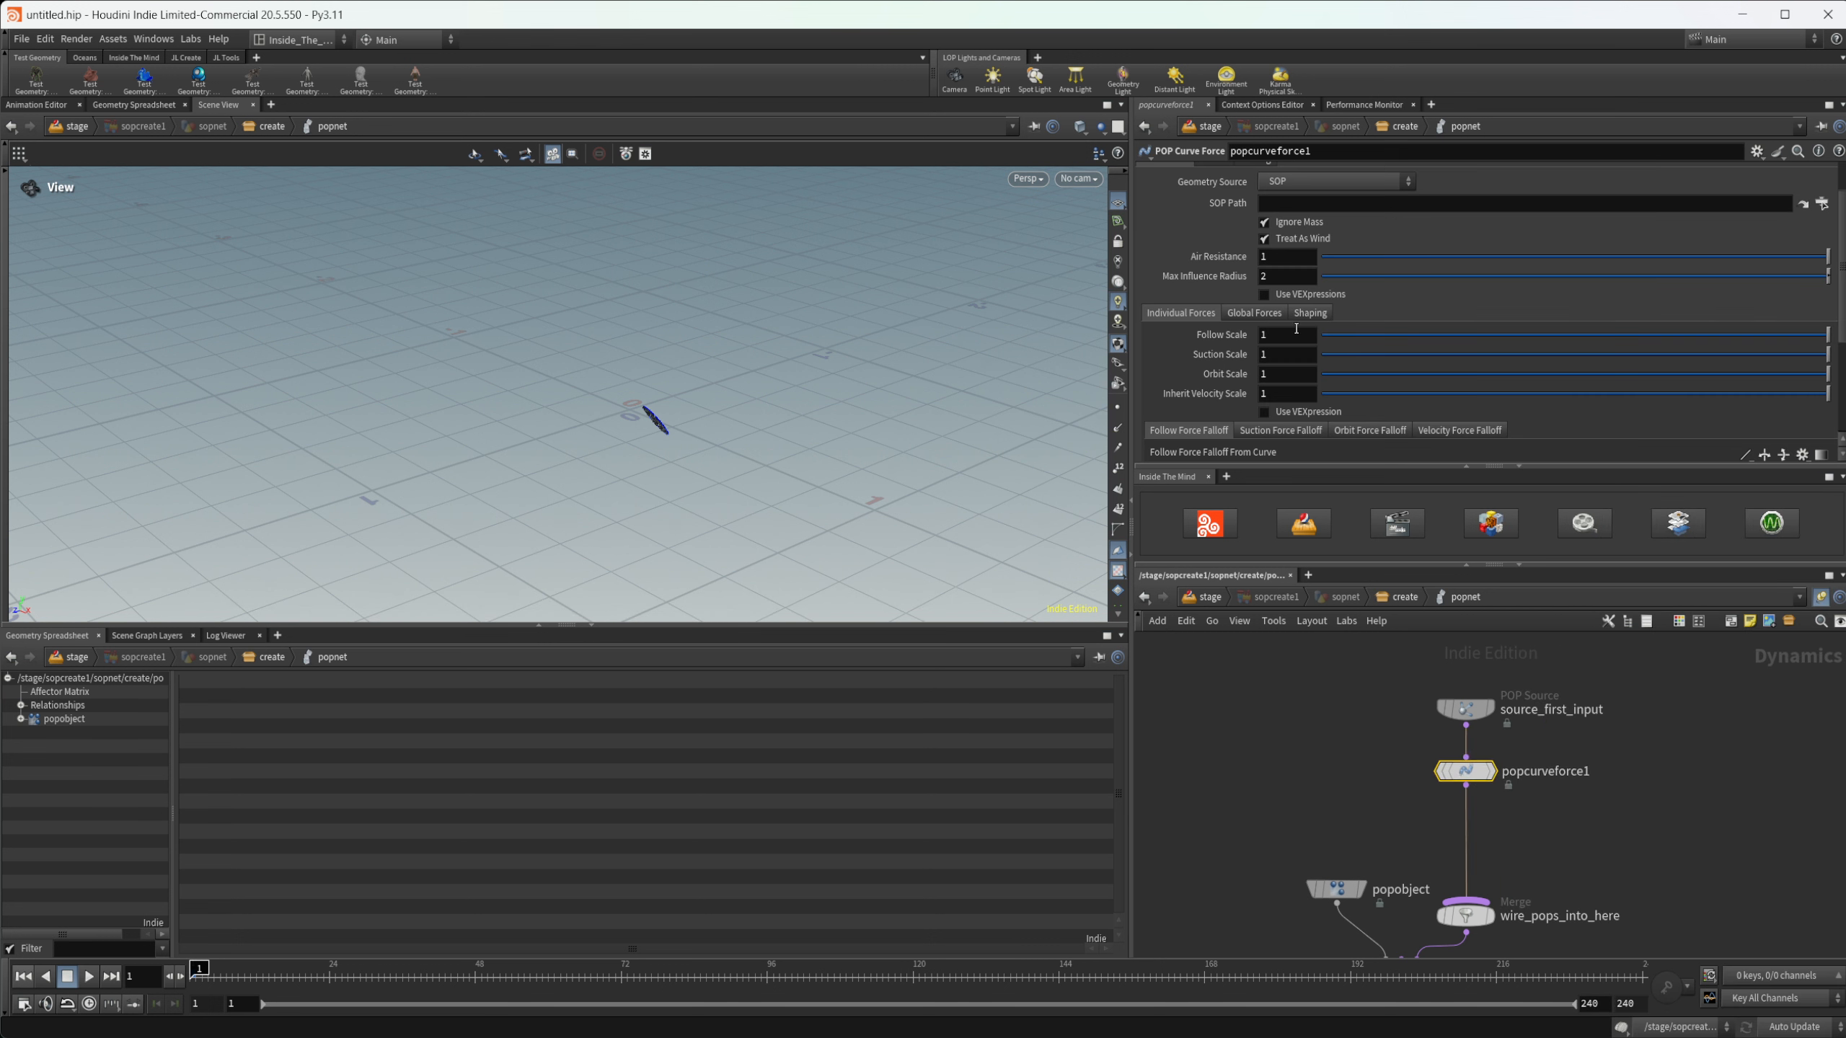
- Set the curve force's SOP Path to /stage/sopcreate1/sopnet/create/OUT_Curve
click(1822, 203)
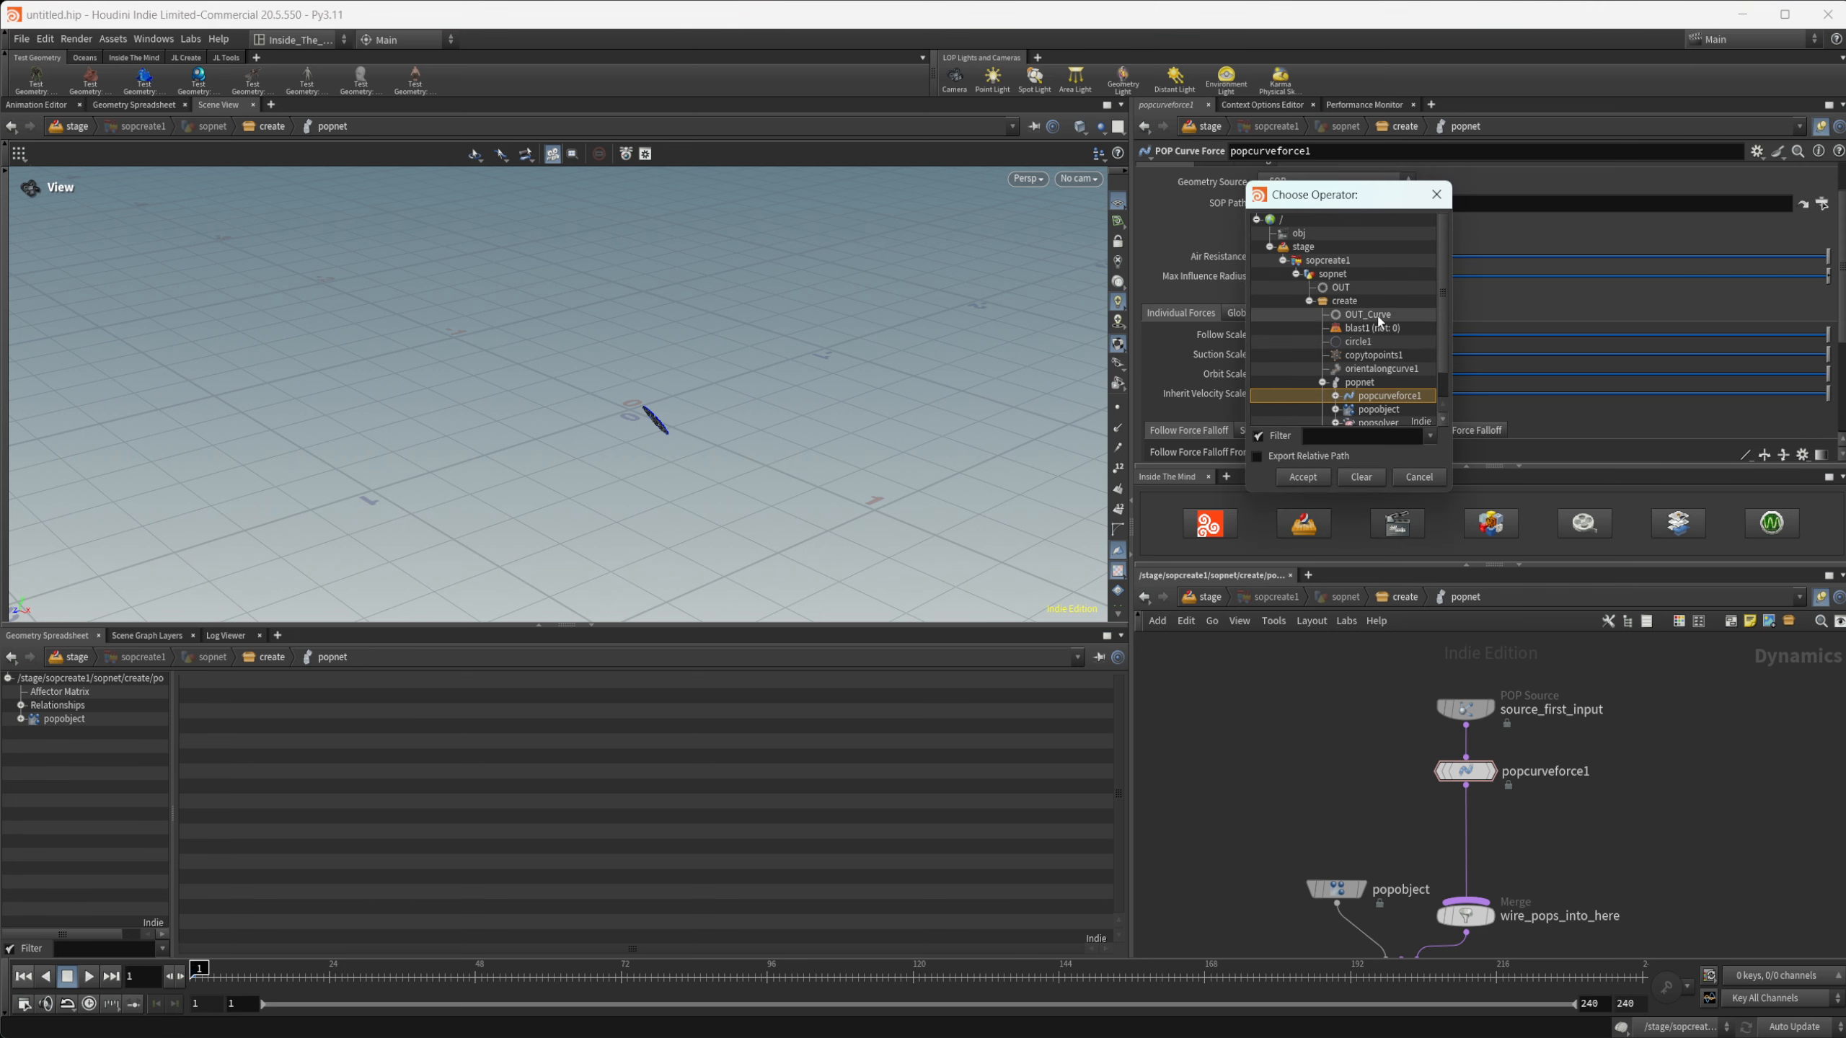
click(1369, 315)
click(1308, 480)
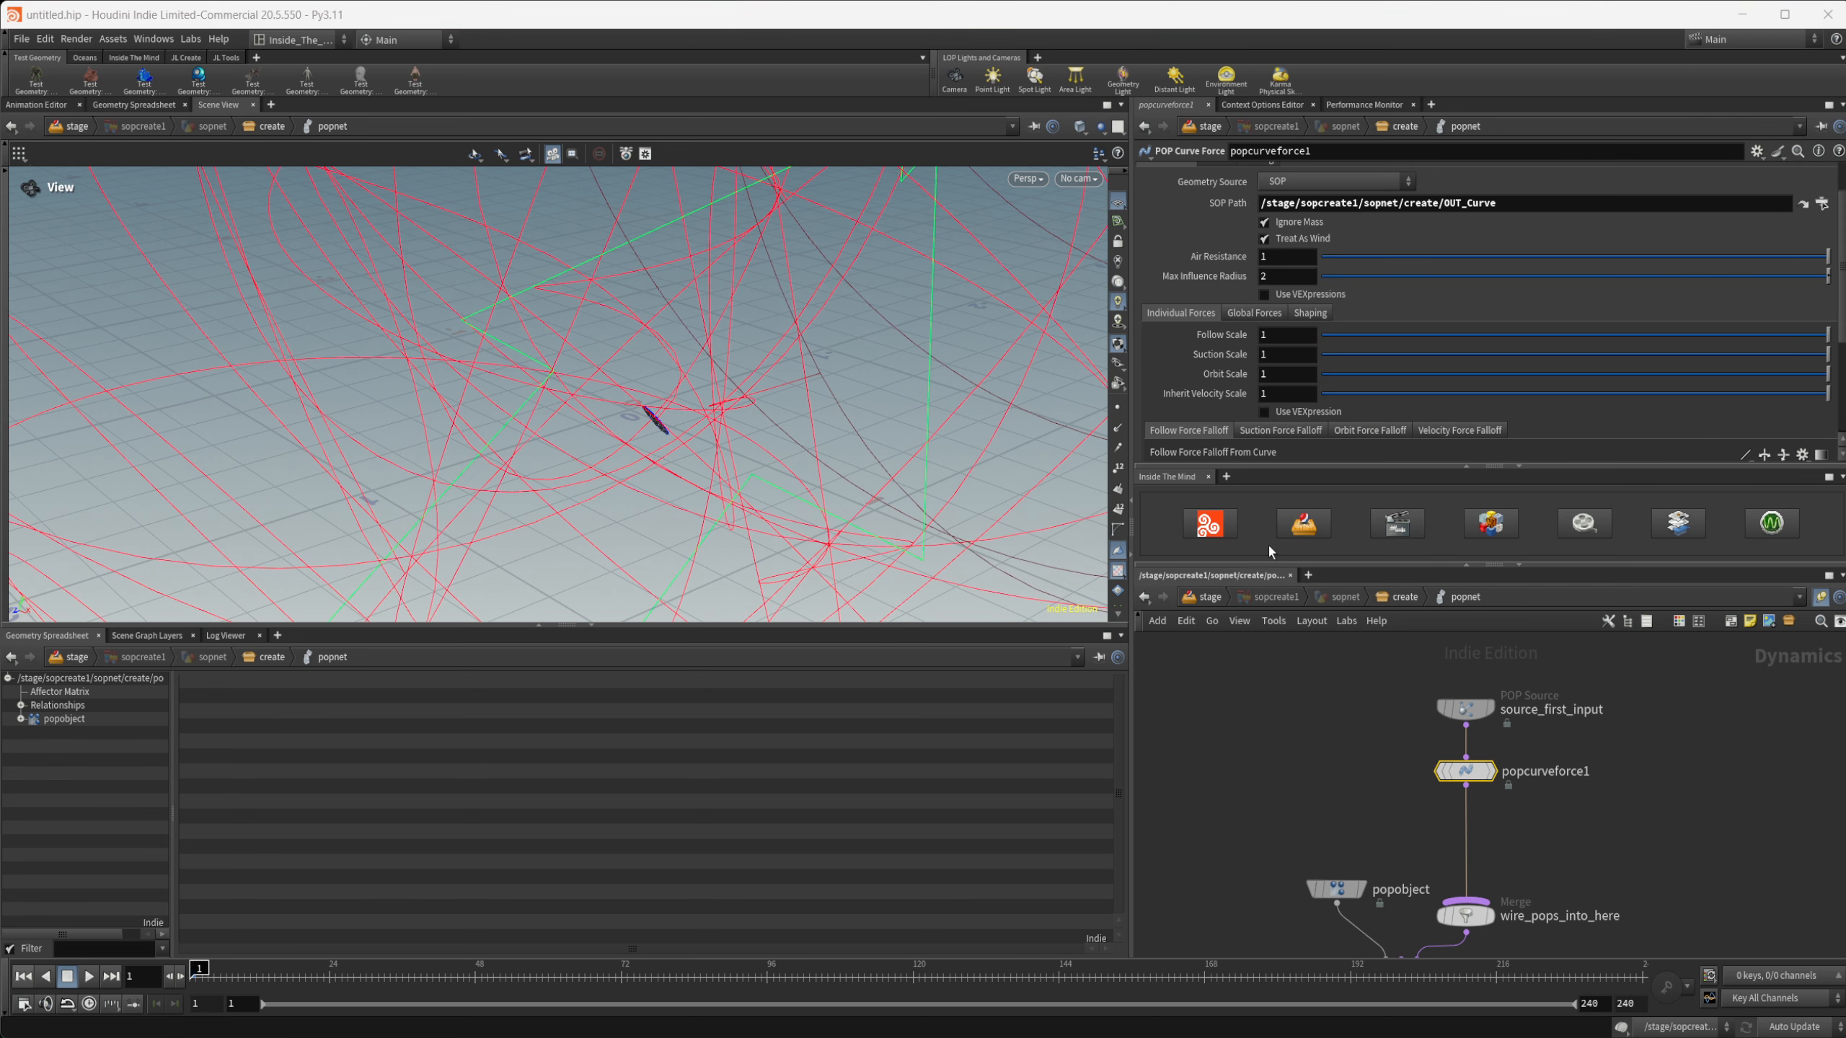
drag(774, 460, 433, 535)
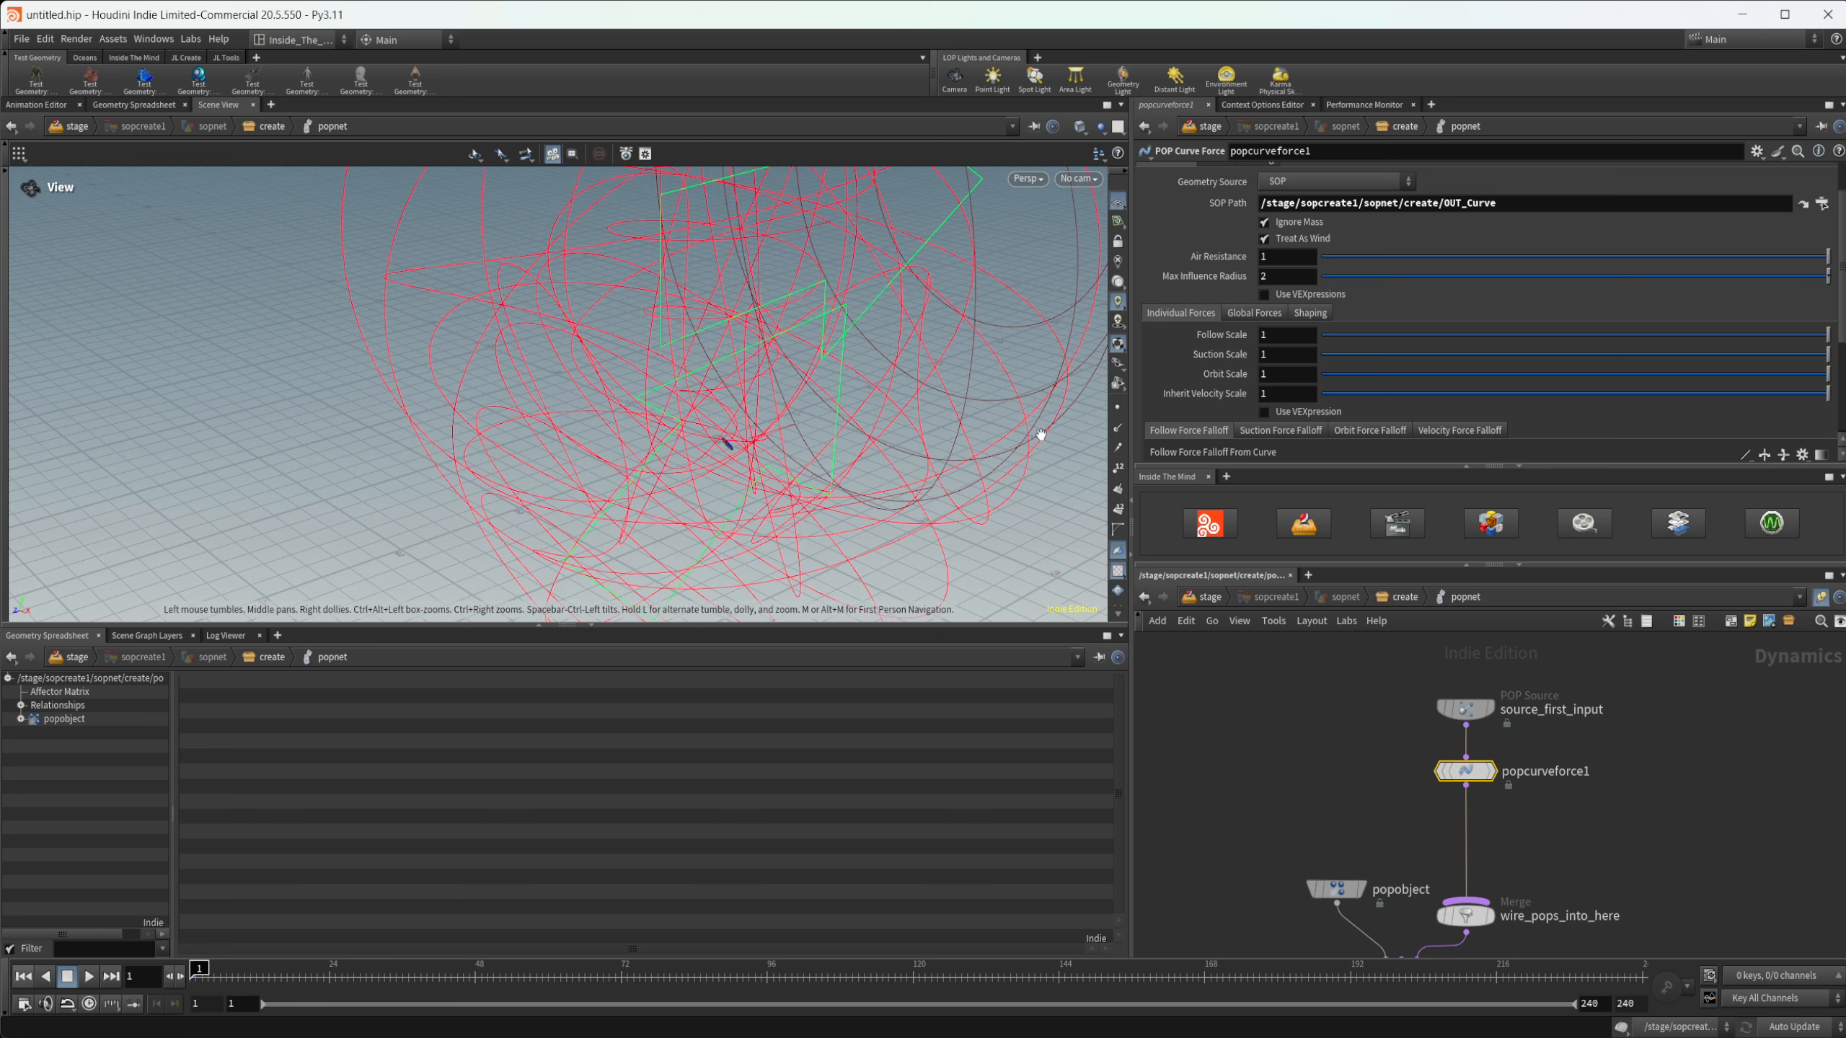
- Set the curve force's Max Influence Radius to 0.1
click(1284, 276)
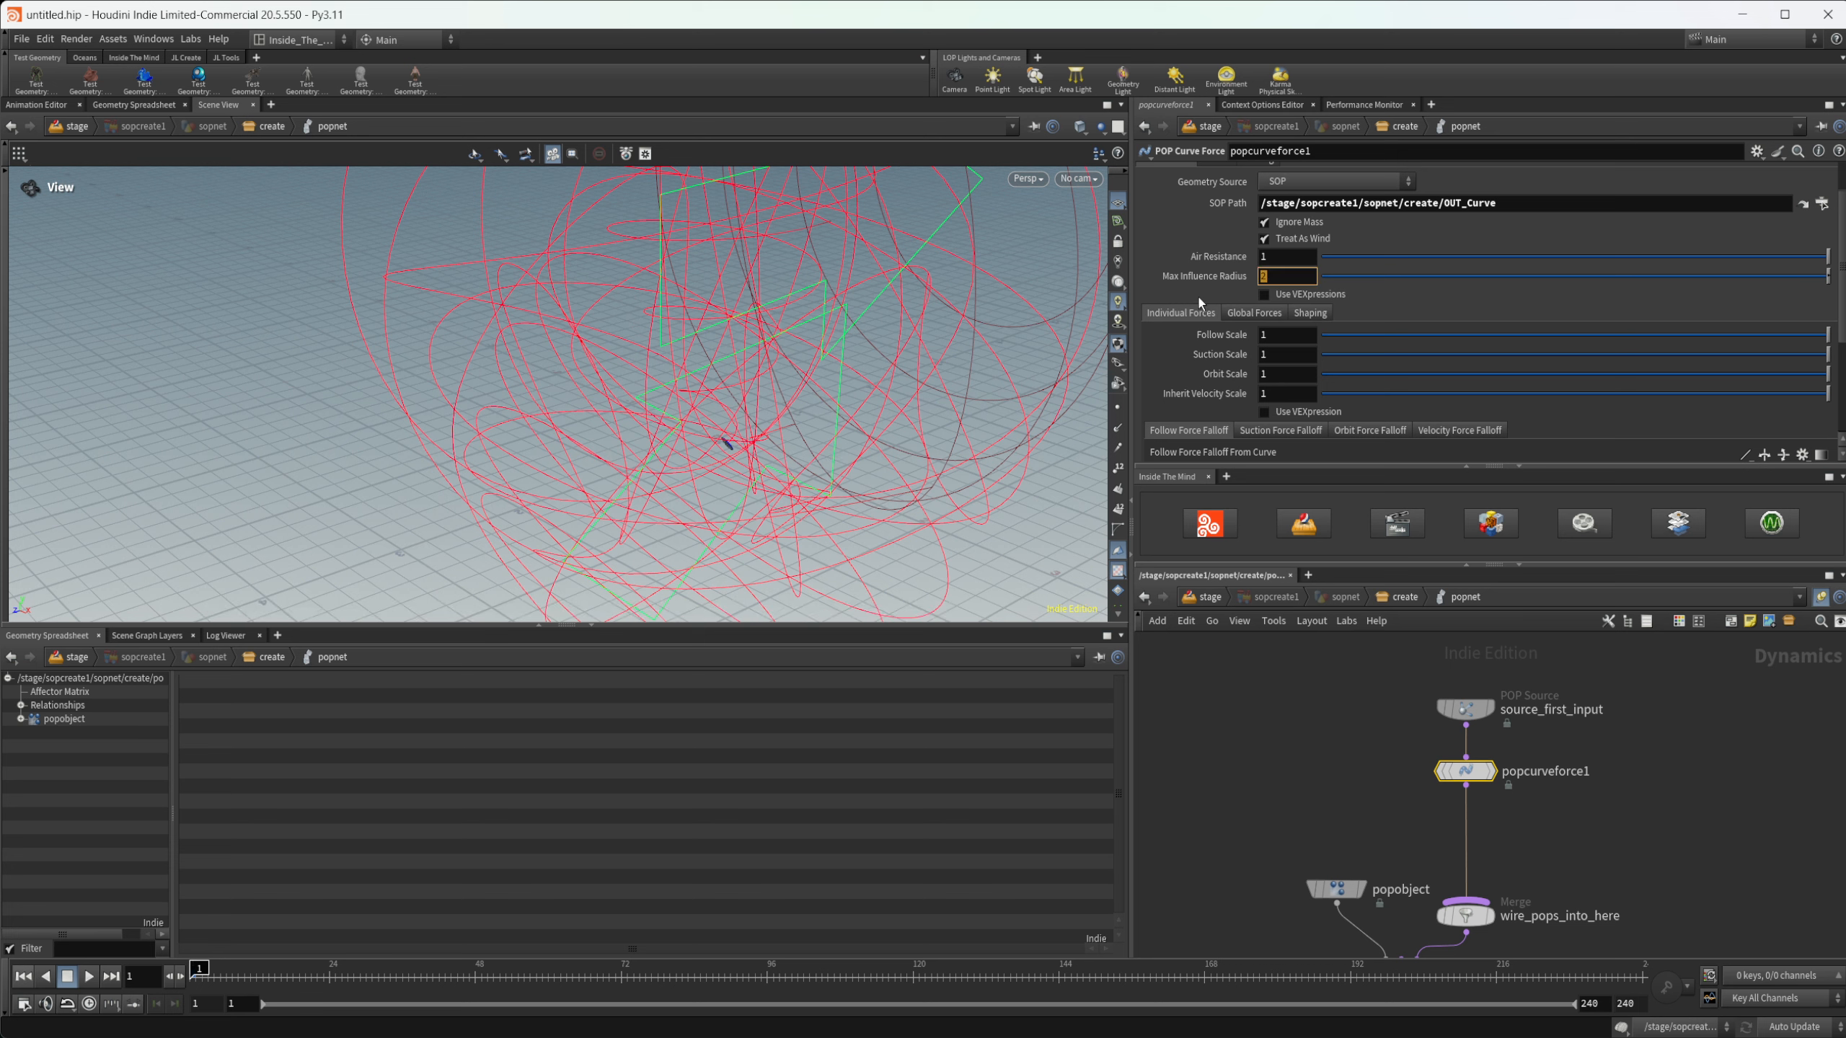
text(.1)
key(Return)
drag(959, 385, 864, 357)
mouse_move(726, 456)
mouse_down()
mouse_move(812, 449)
mouse_move(730, 465)
mouse_move(707, 436)
mouse_up()
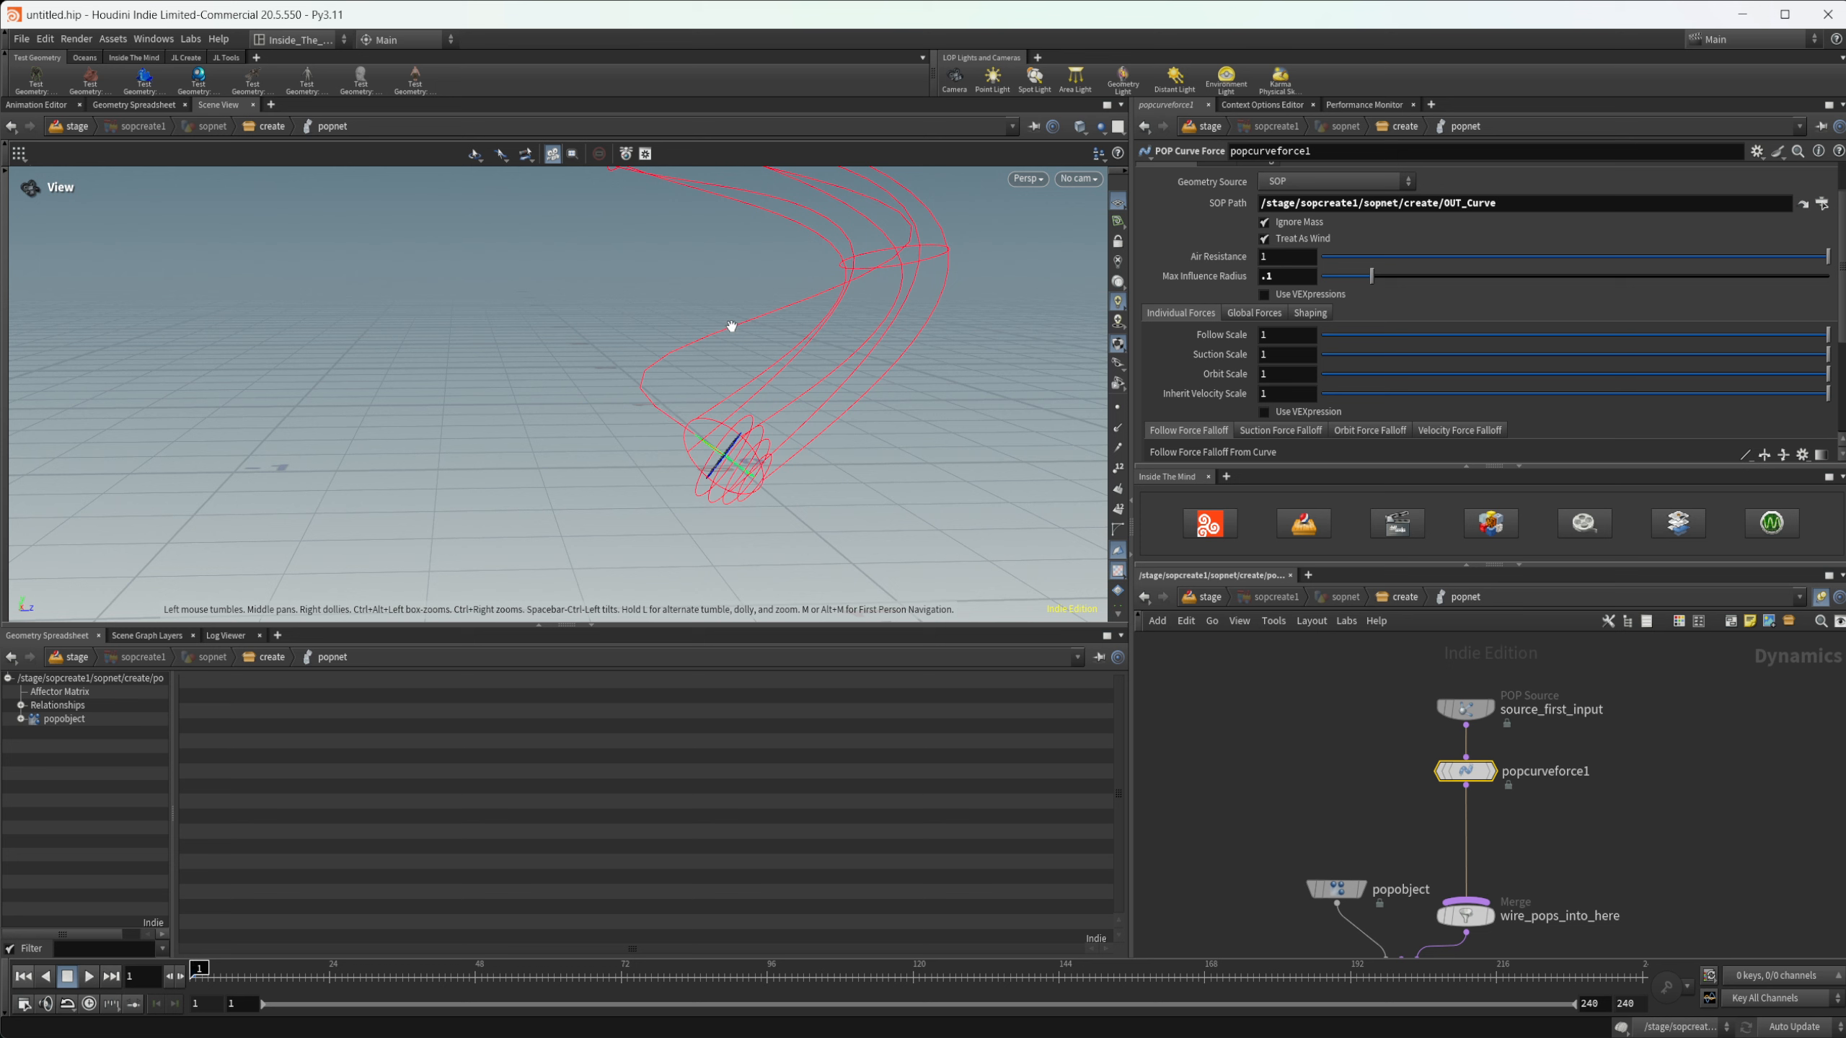
- Reduce the Guide Spacing of the curve force's guide geometry to about 0.157
scroll(1175, 262, up, 2)
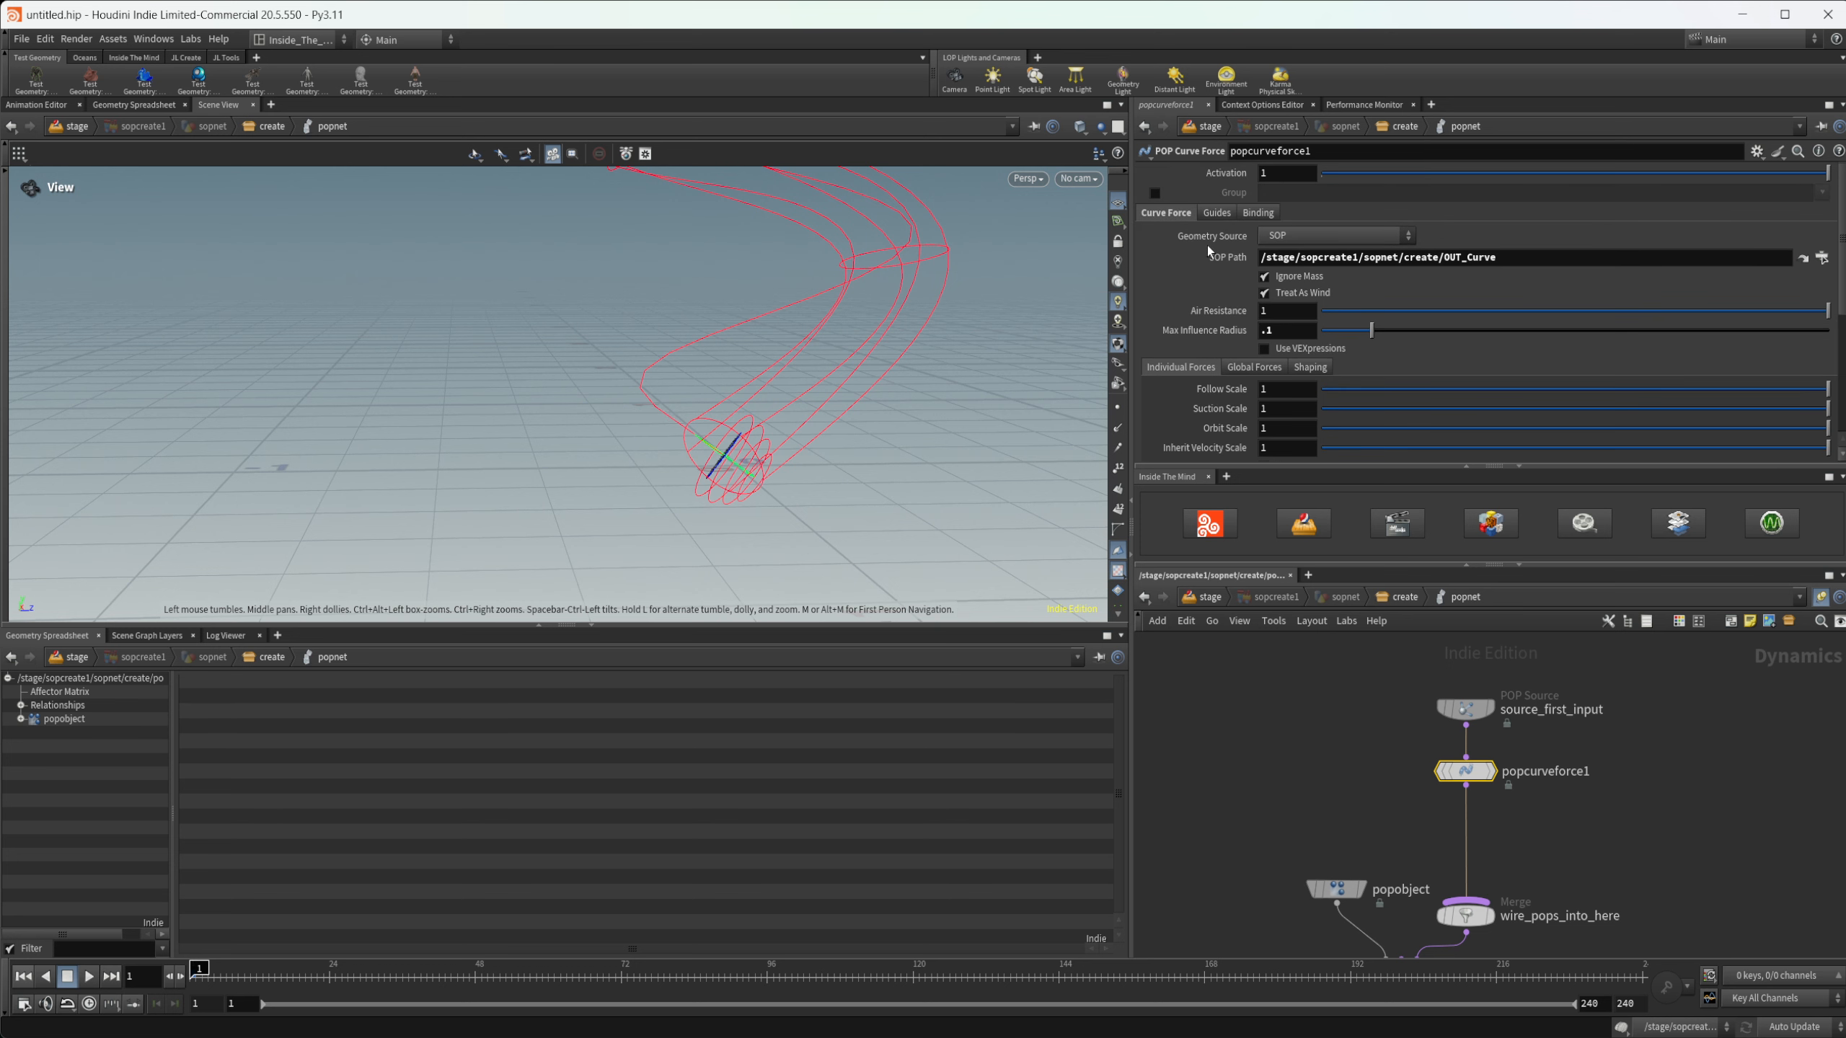
click(1215, 212)
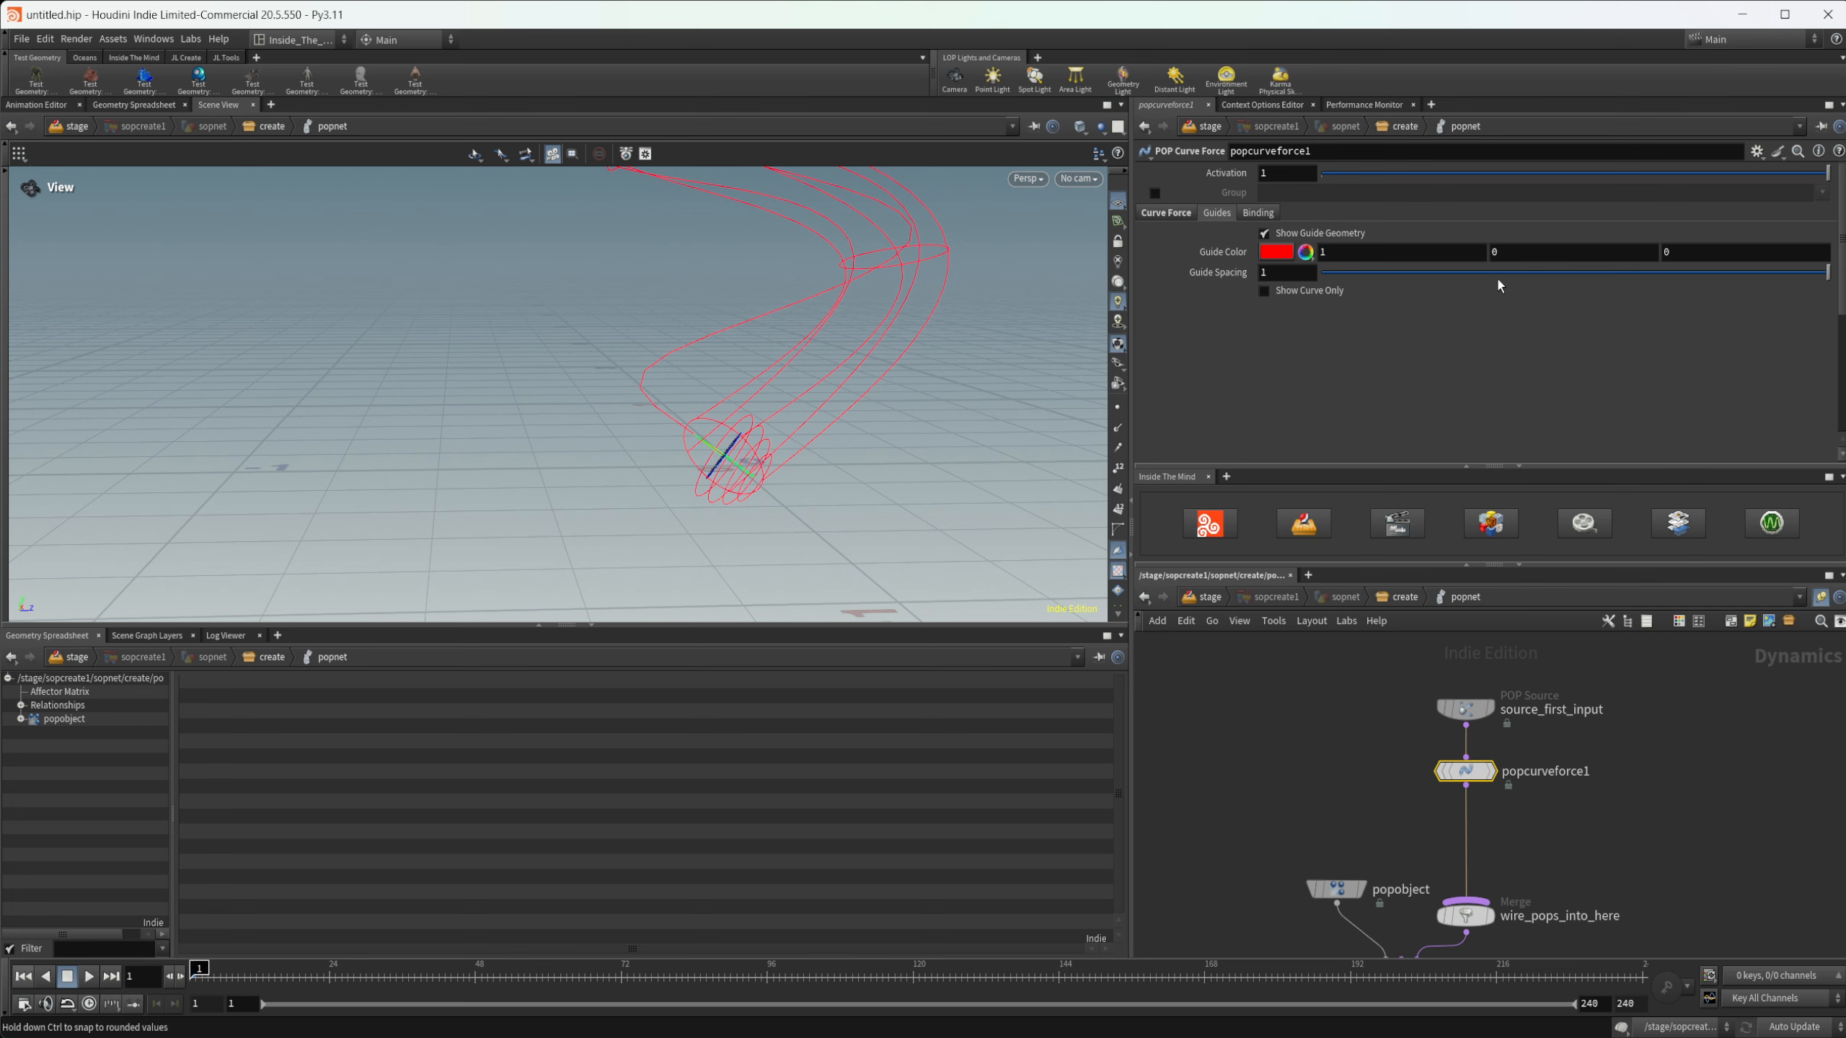
drag(1497, 280, 1353, 281)
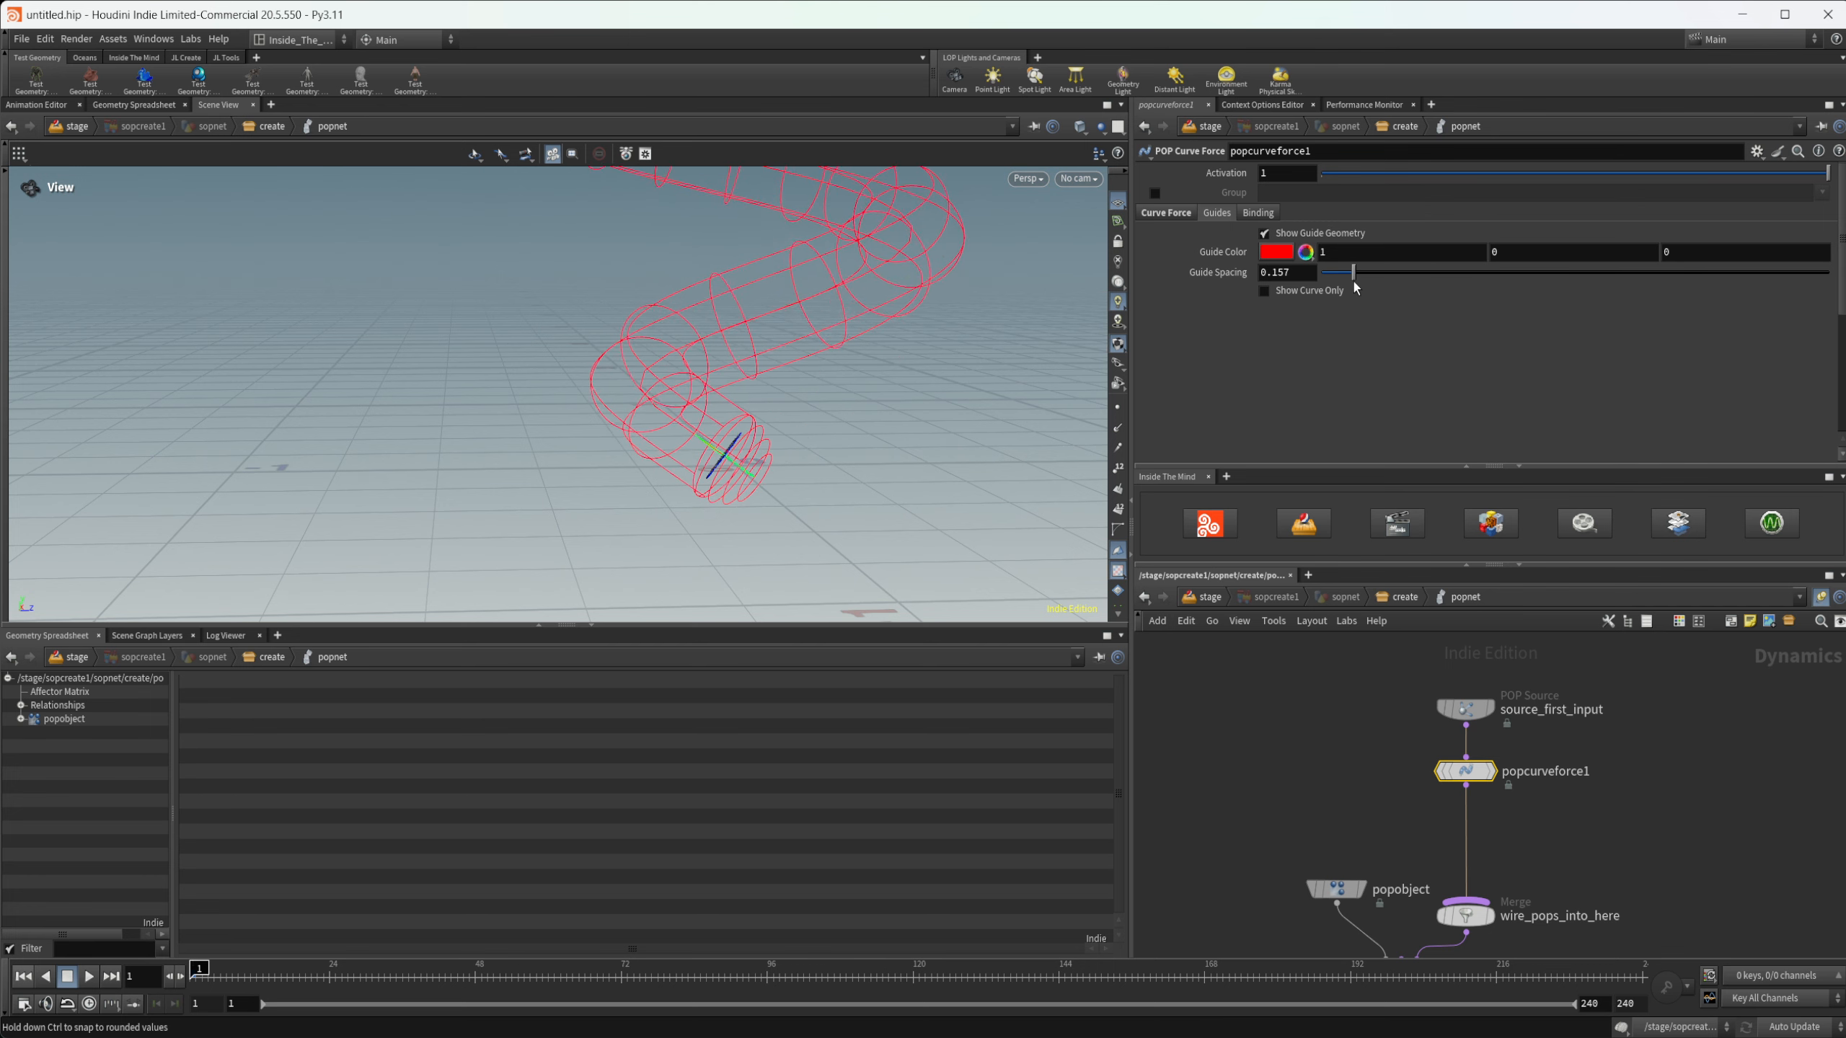
drag(720, 412, 736, 452)
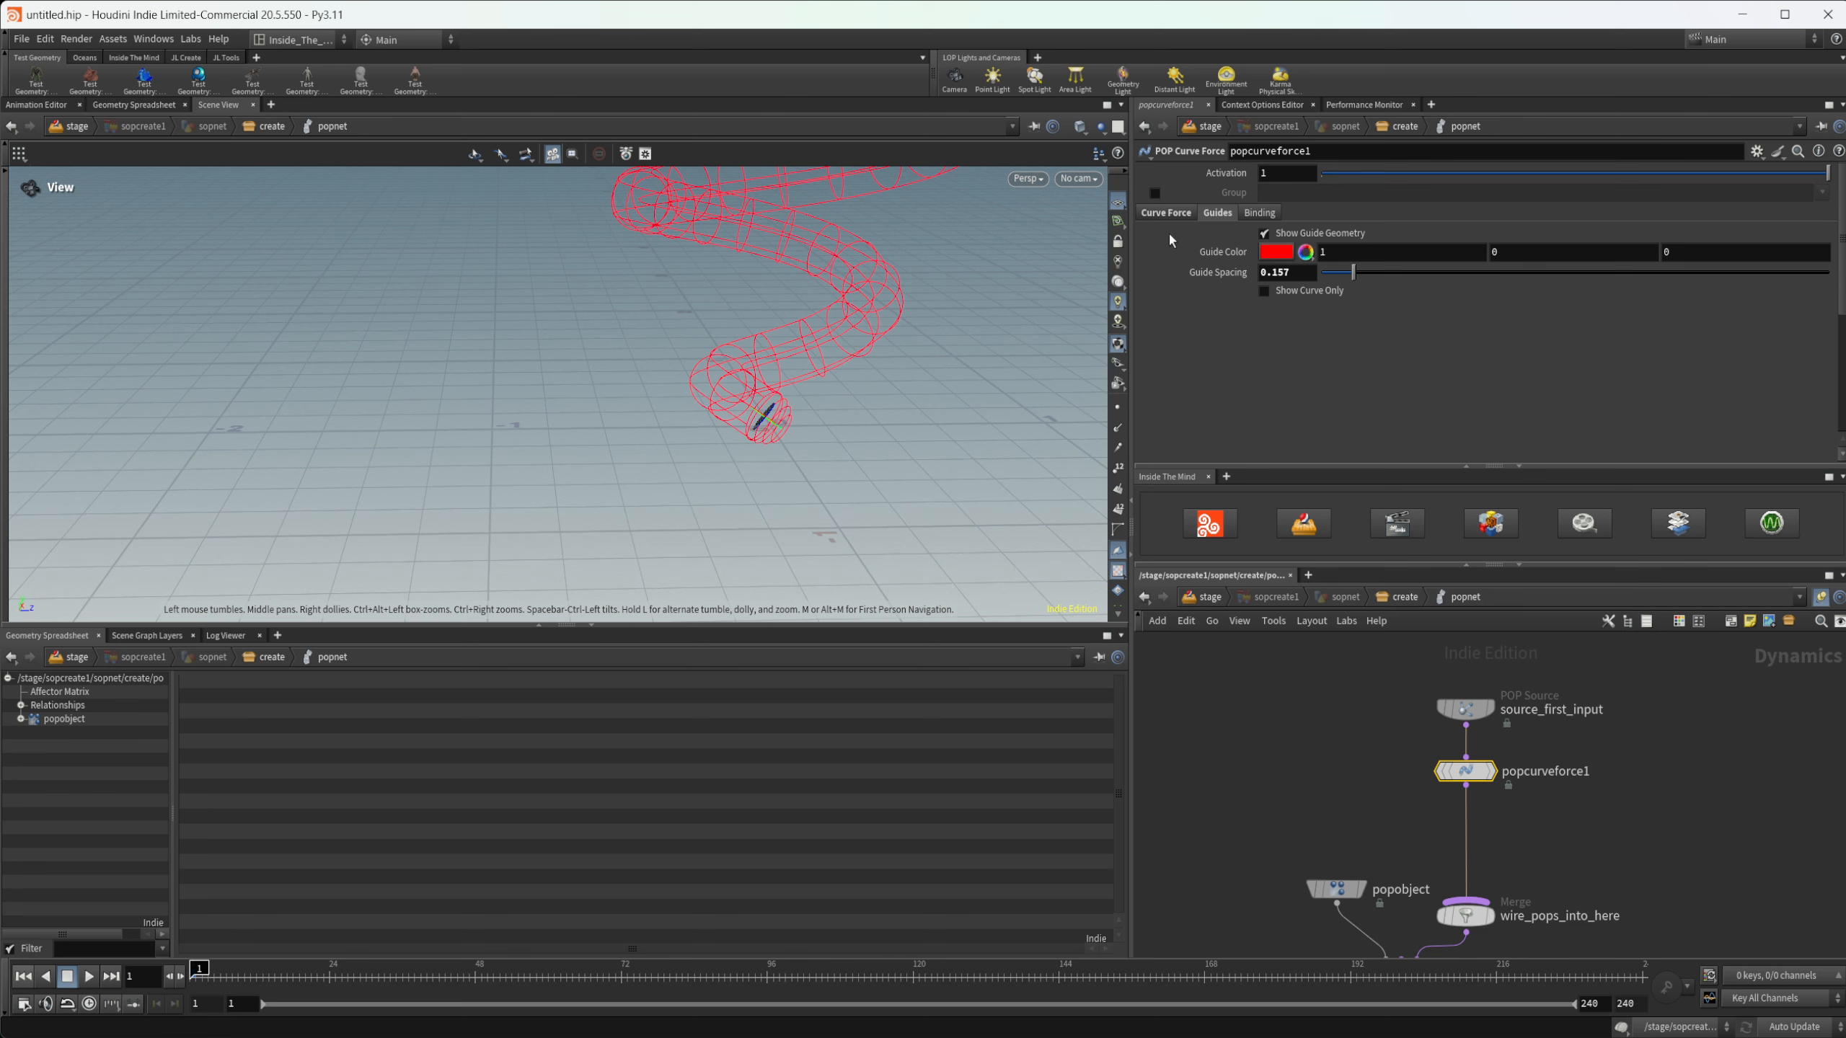
- Set the curve force's Suction Scale to 3
click(1166, 212)
double_click(1273, 412)
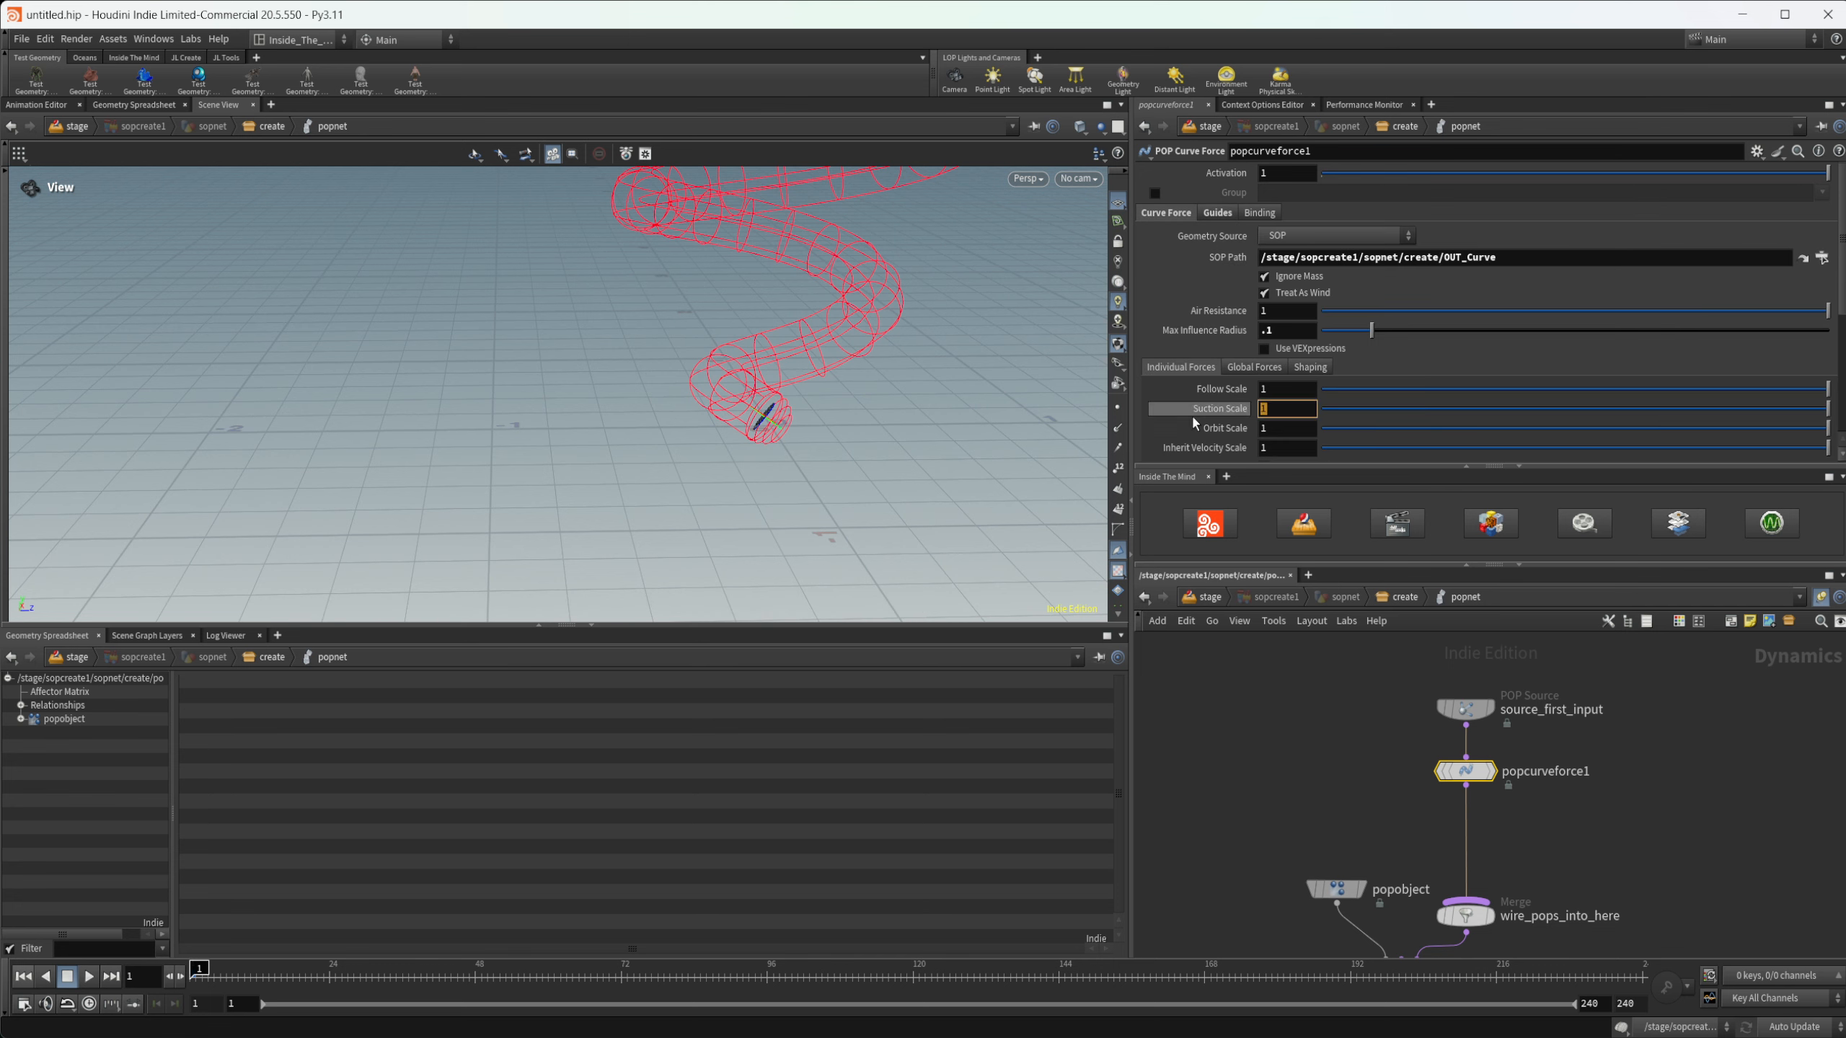
text(3)
key(Return)
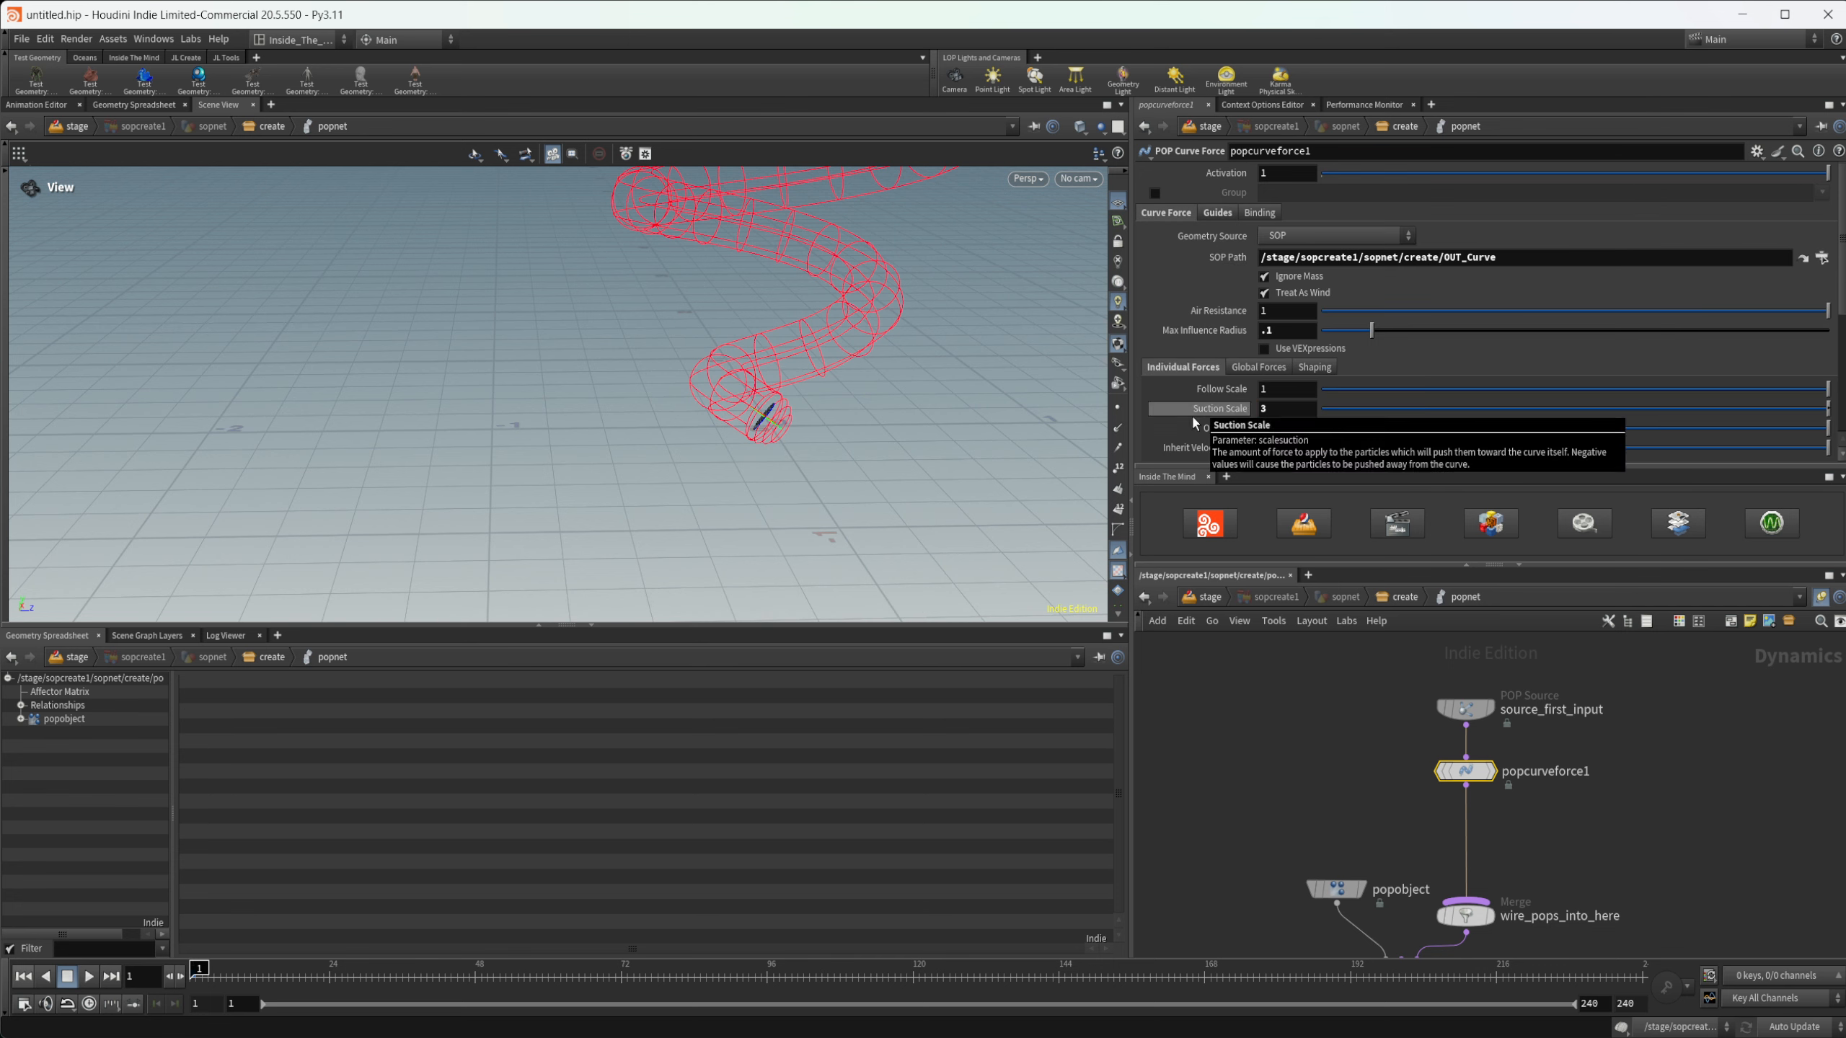
- Play the simulation to about frame 67 and examine how the particles move relative to the spiral guide
click(89, 978)
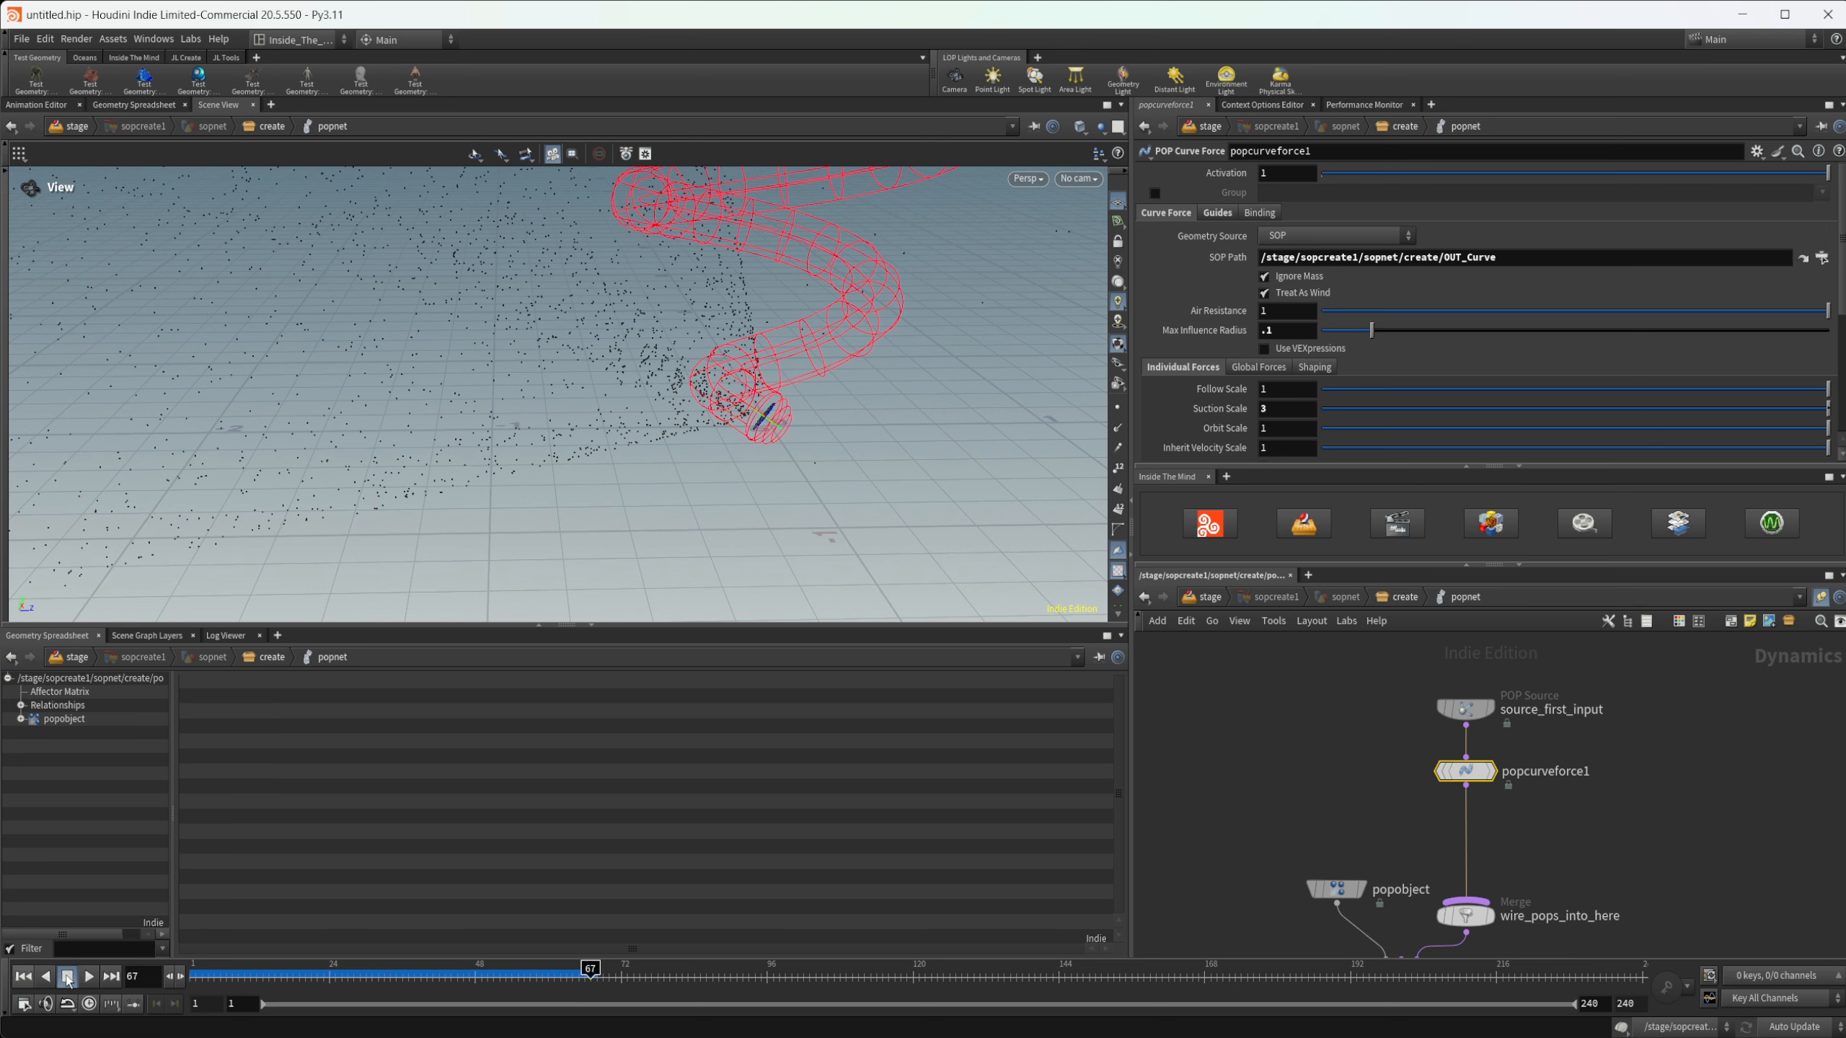
right_drag(687, 451, 486, 486)
middle_drag(690, 437, 652, 485)
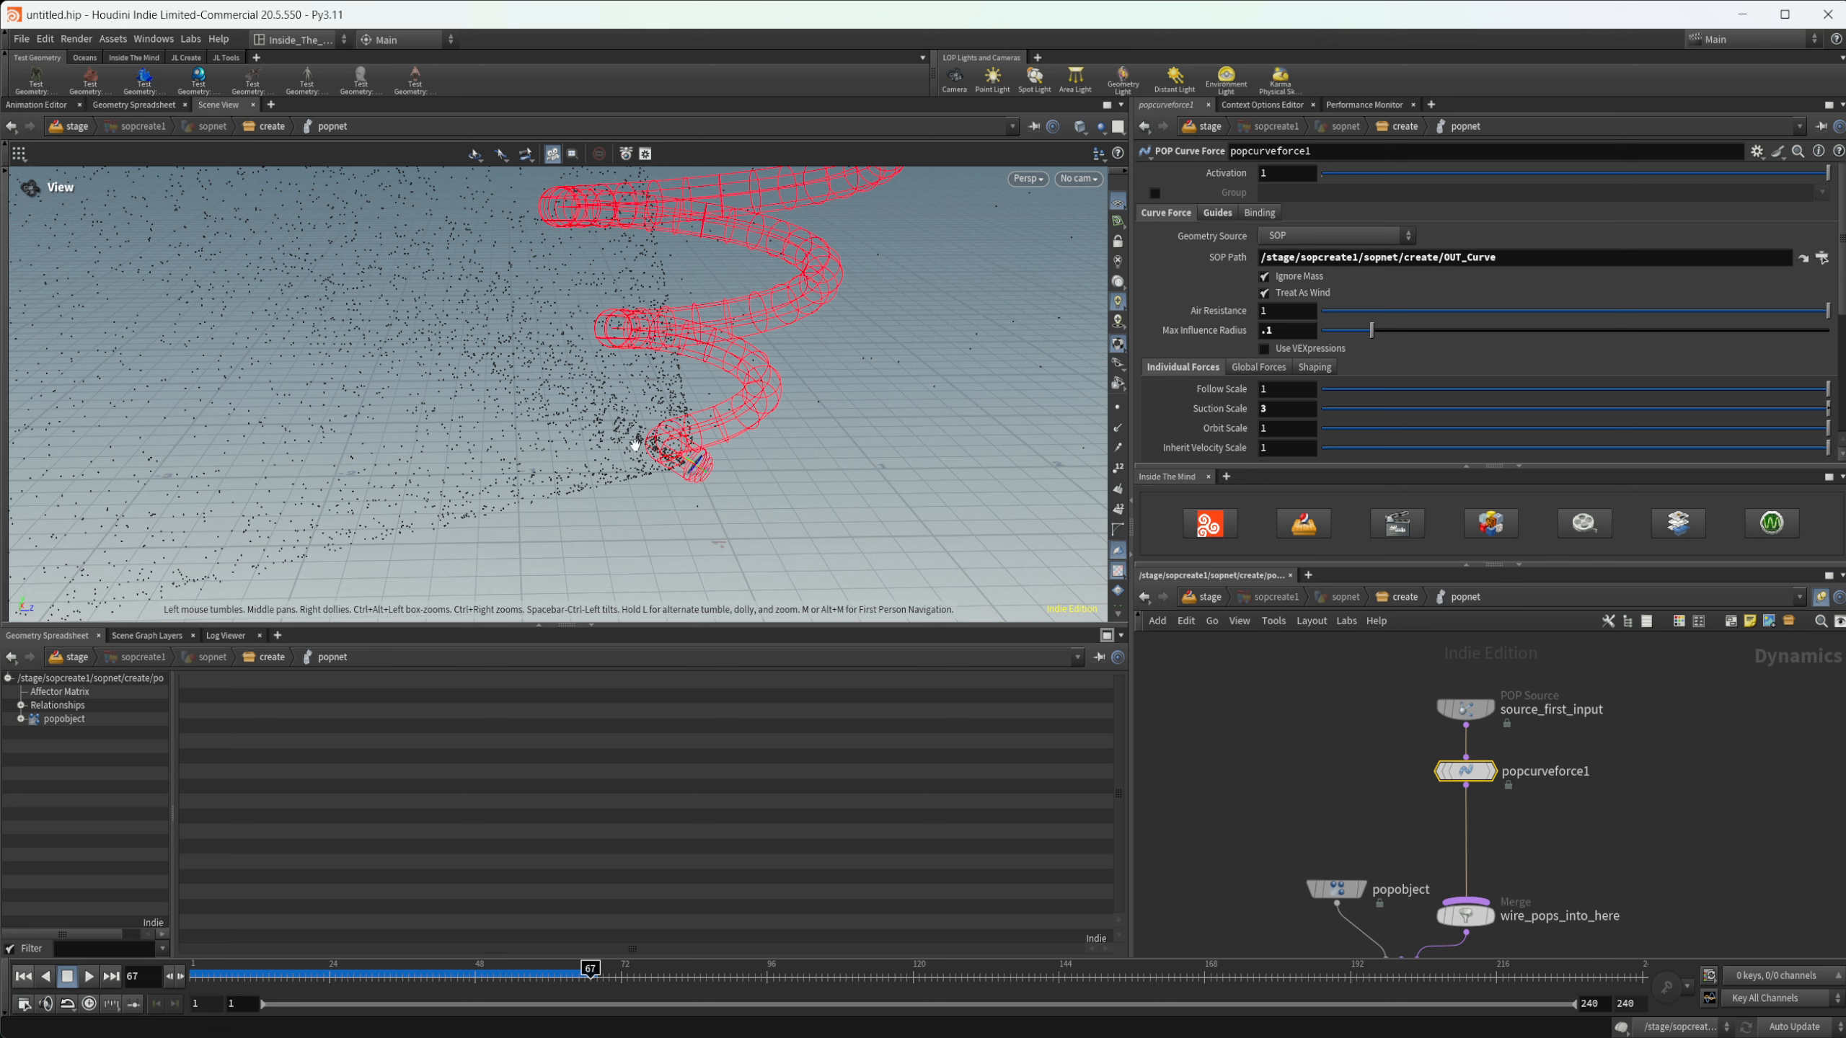
- Insert a POP Speed Limit between popcurveforce1 and the wire_pops_into_here merge, and enable its Maximum Speed at 1
key(Tab)
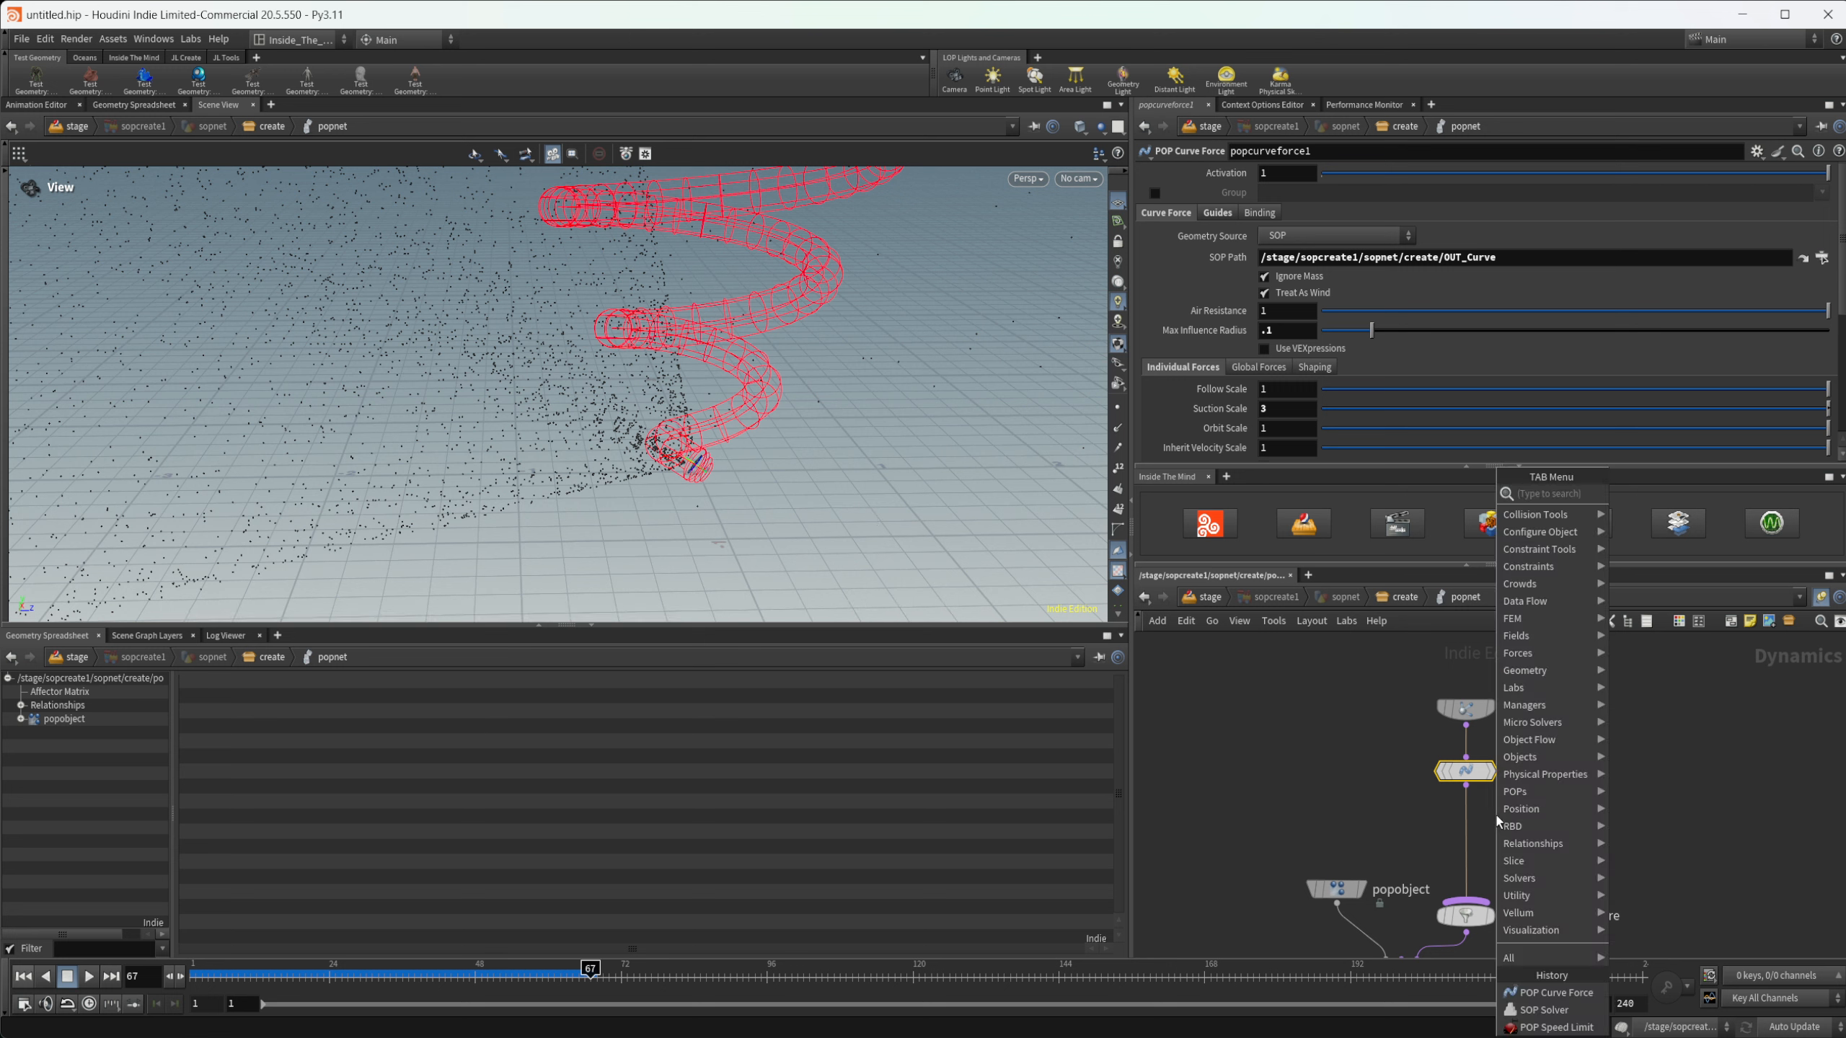
text(pop sp)
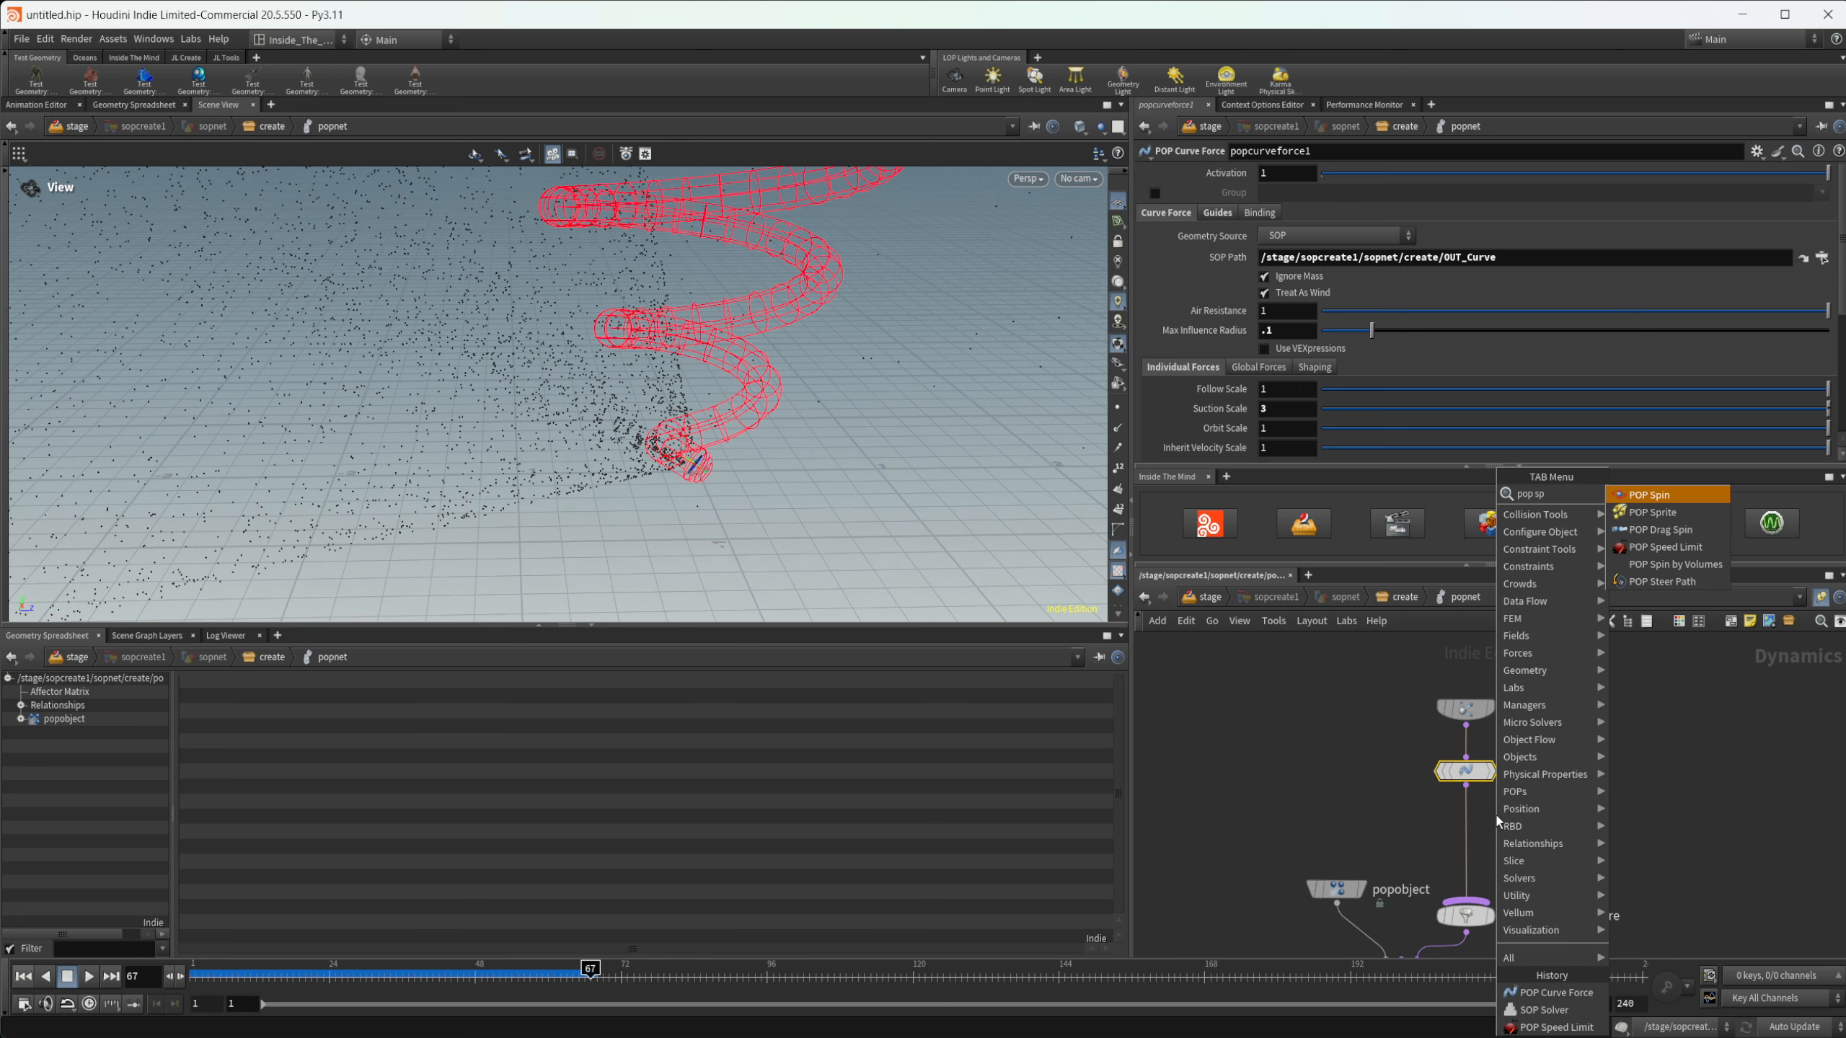
key(Down)
key(Down)
key(Down)
key(Return)
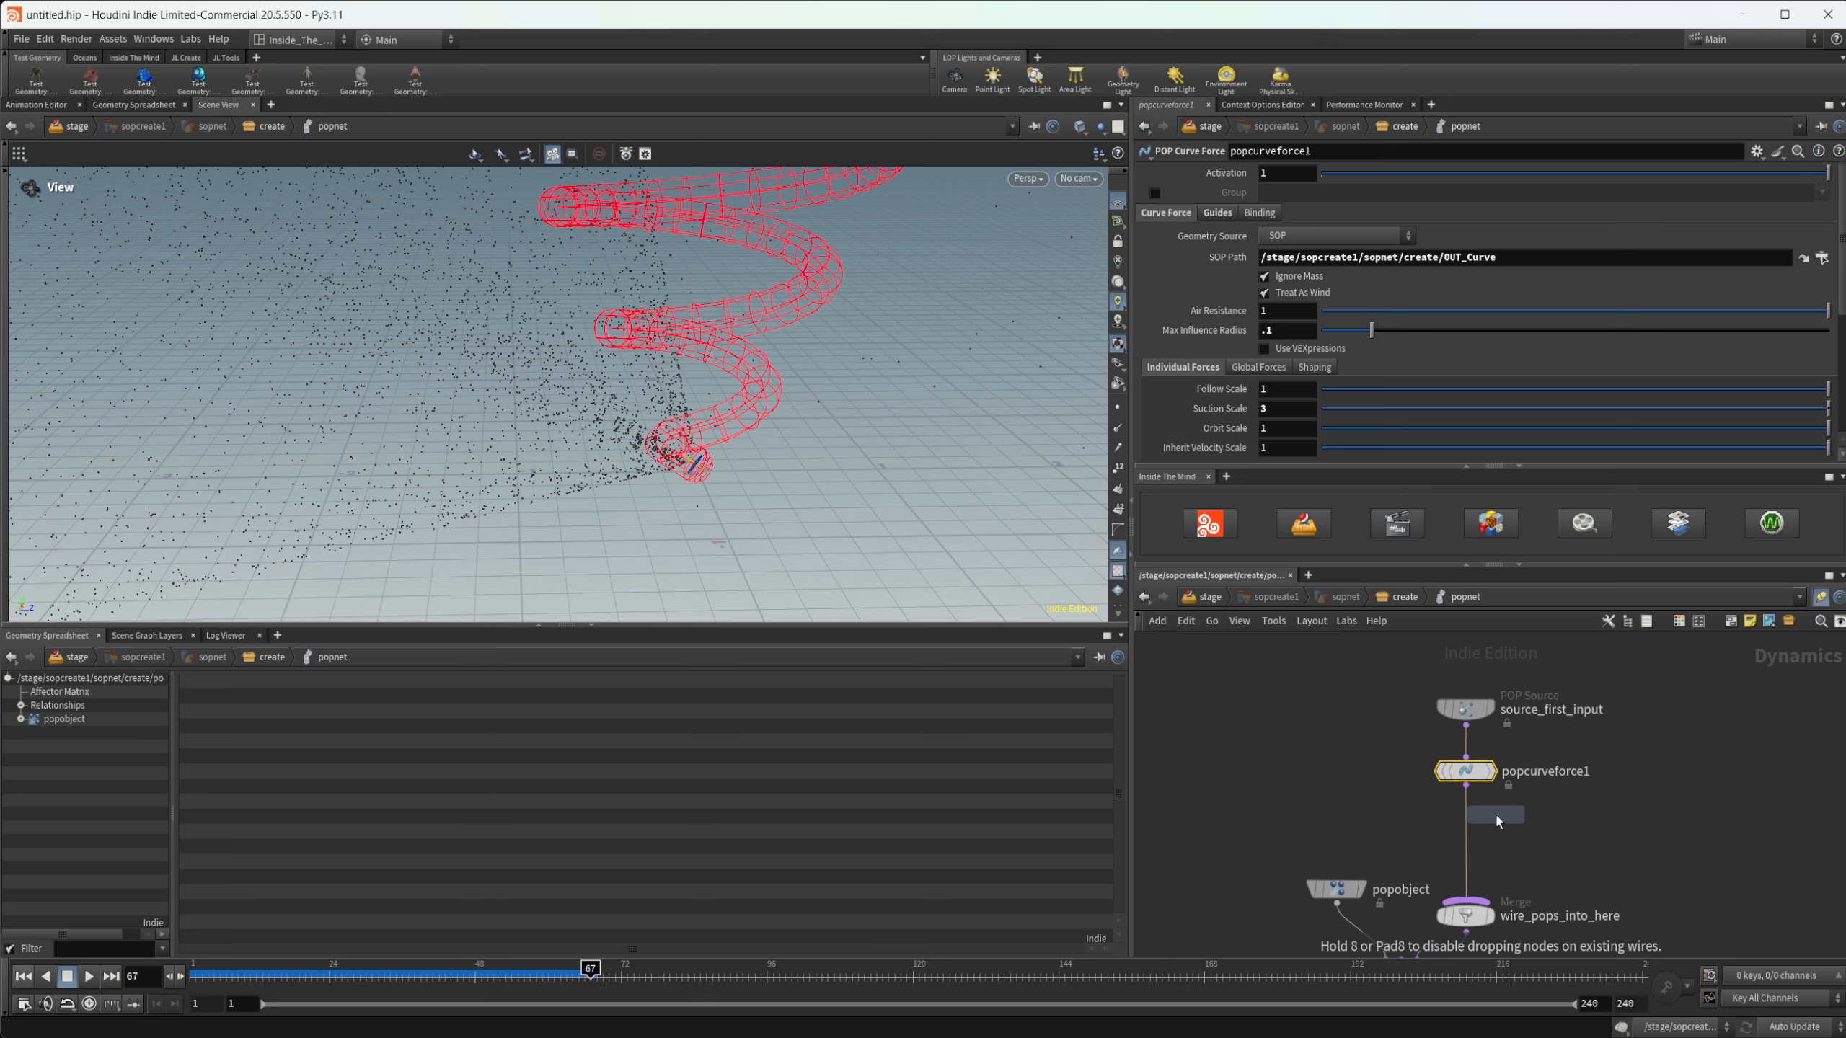
click(1495, 816)
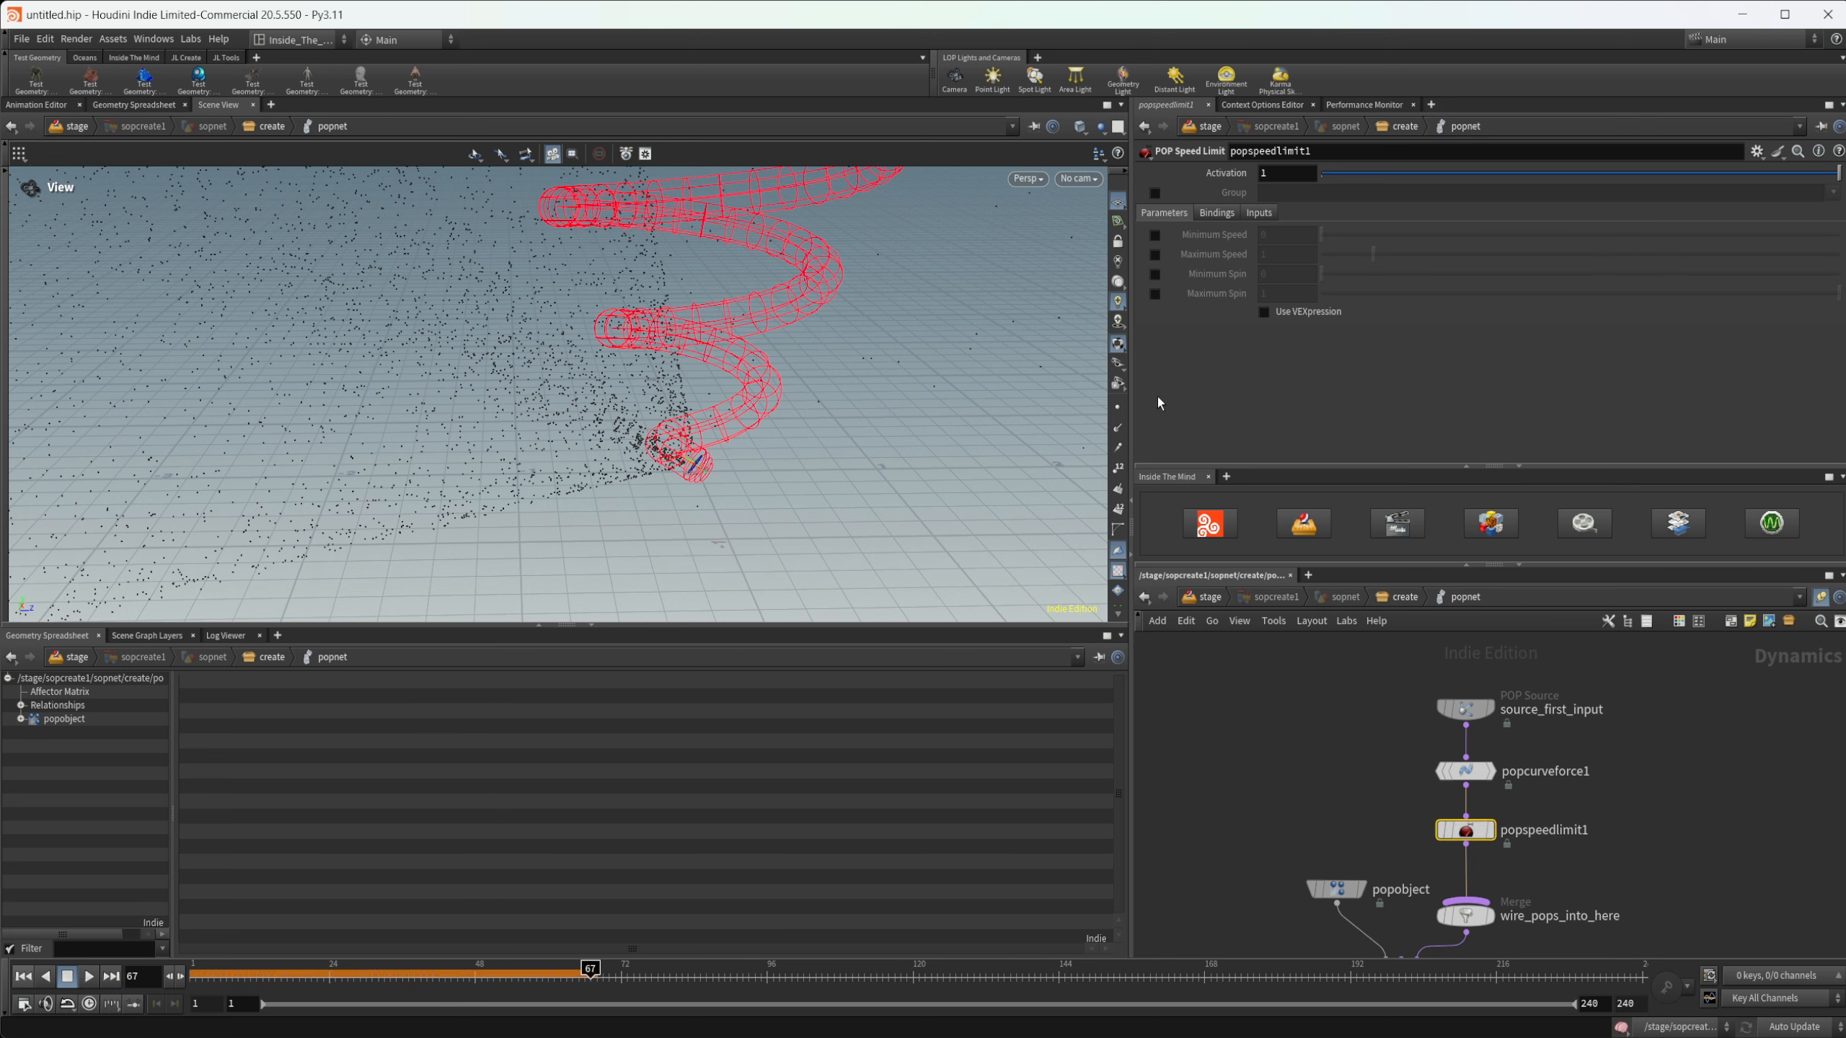
click(1156, 255)
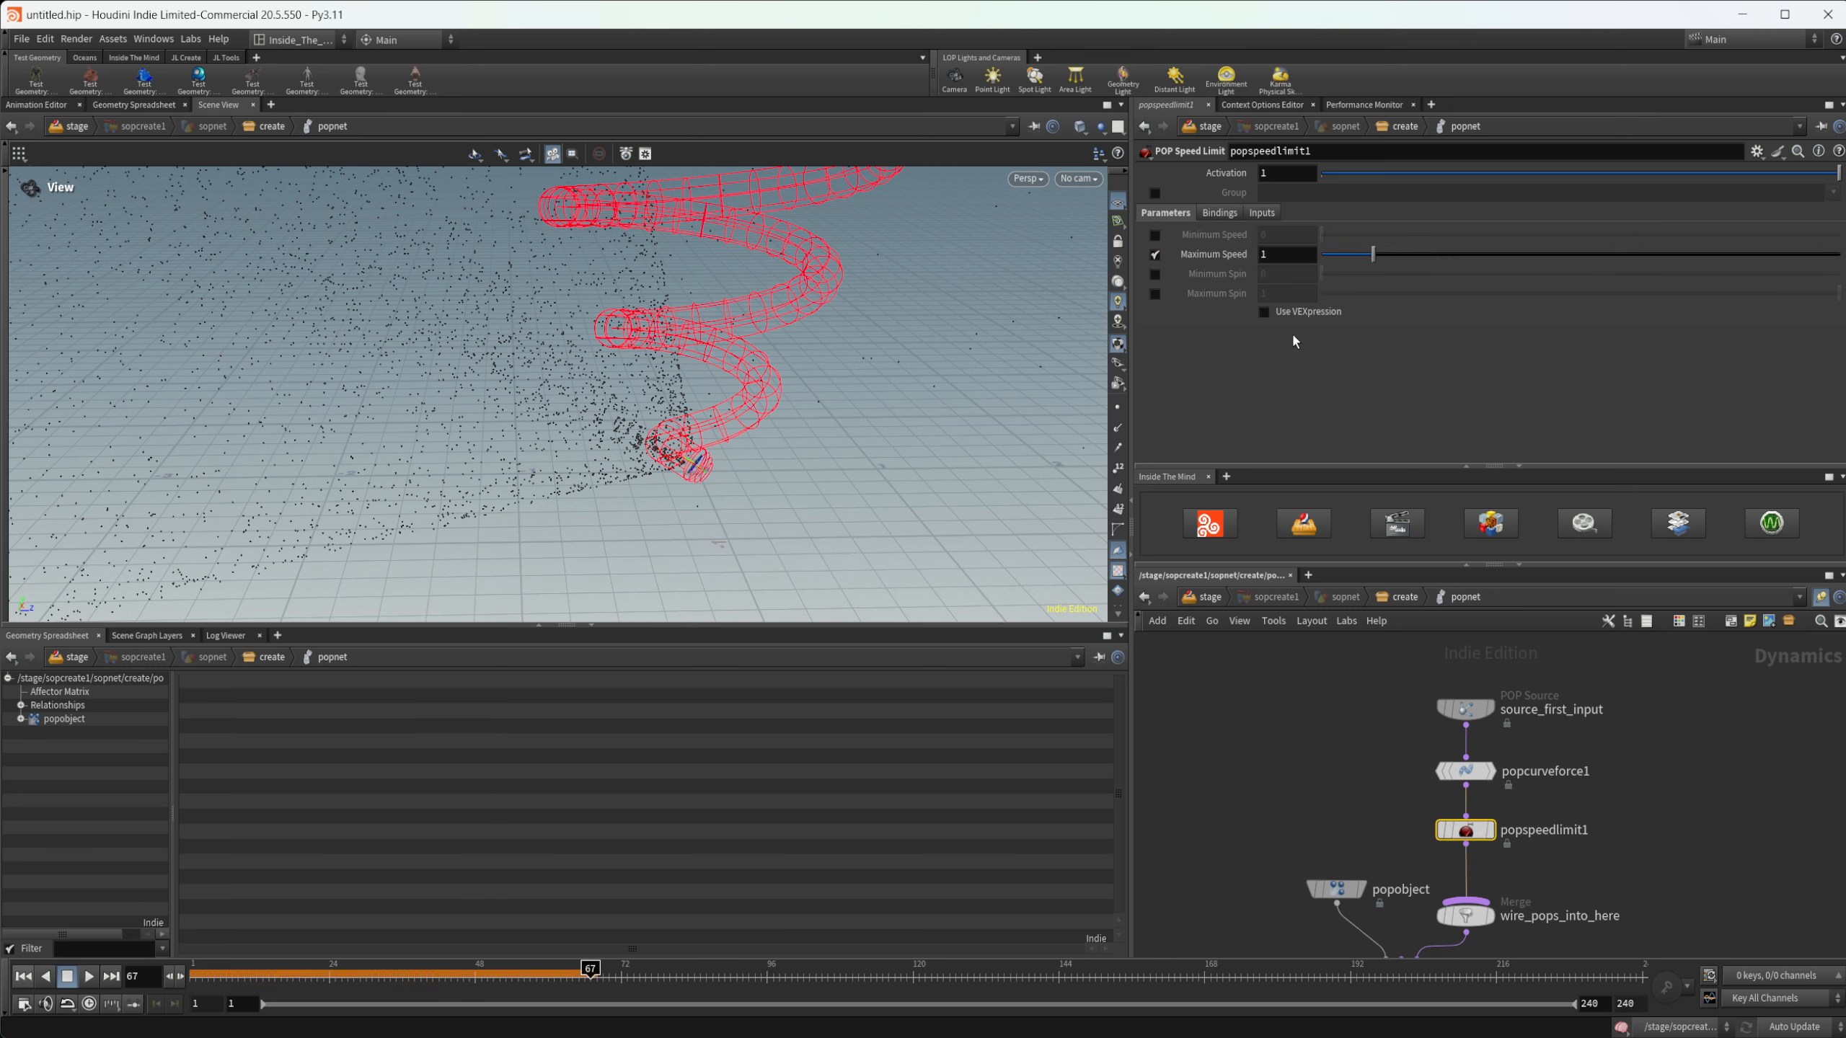
- Replay the simulation from frame 1 to about frame 131 and examine the particle flow along the whole spiral
click(20, 976)
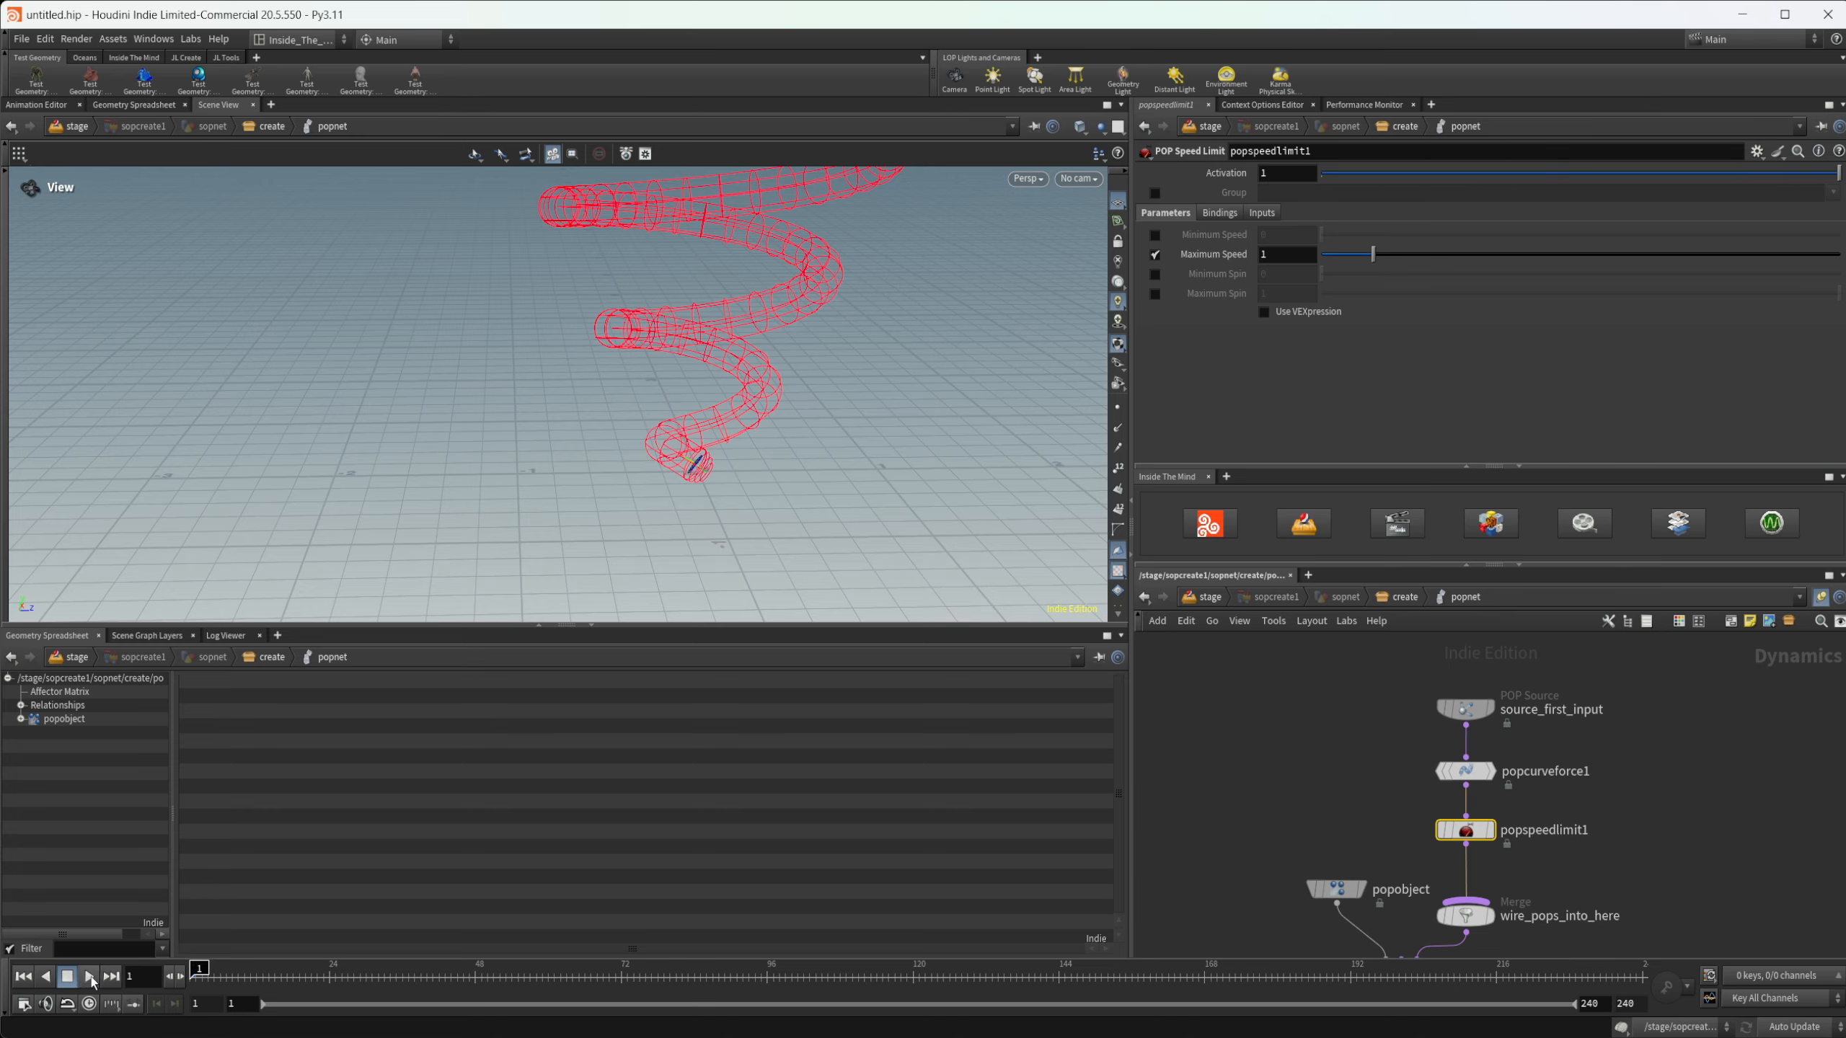
click(89, 975)
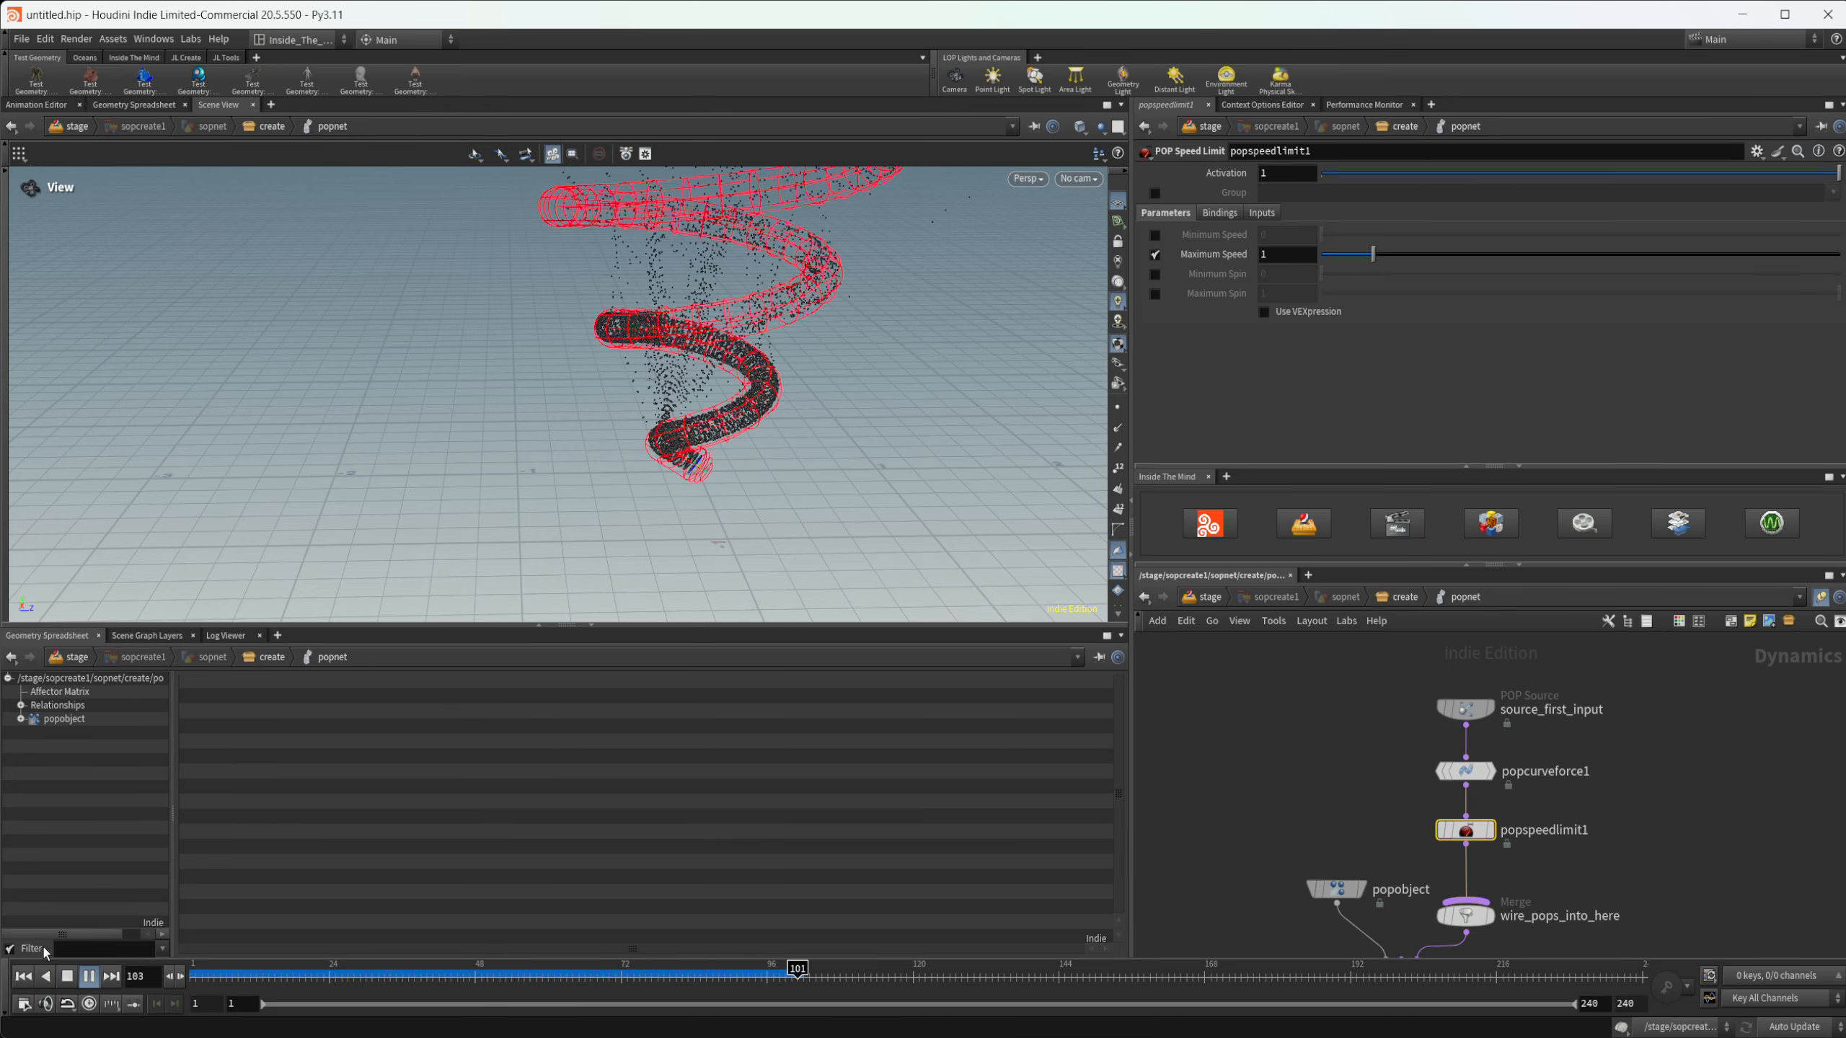
click(89, 975)
drag(738, 354, 647, 328)
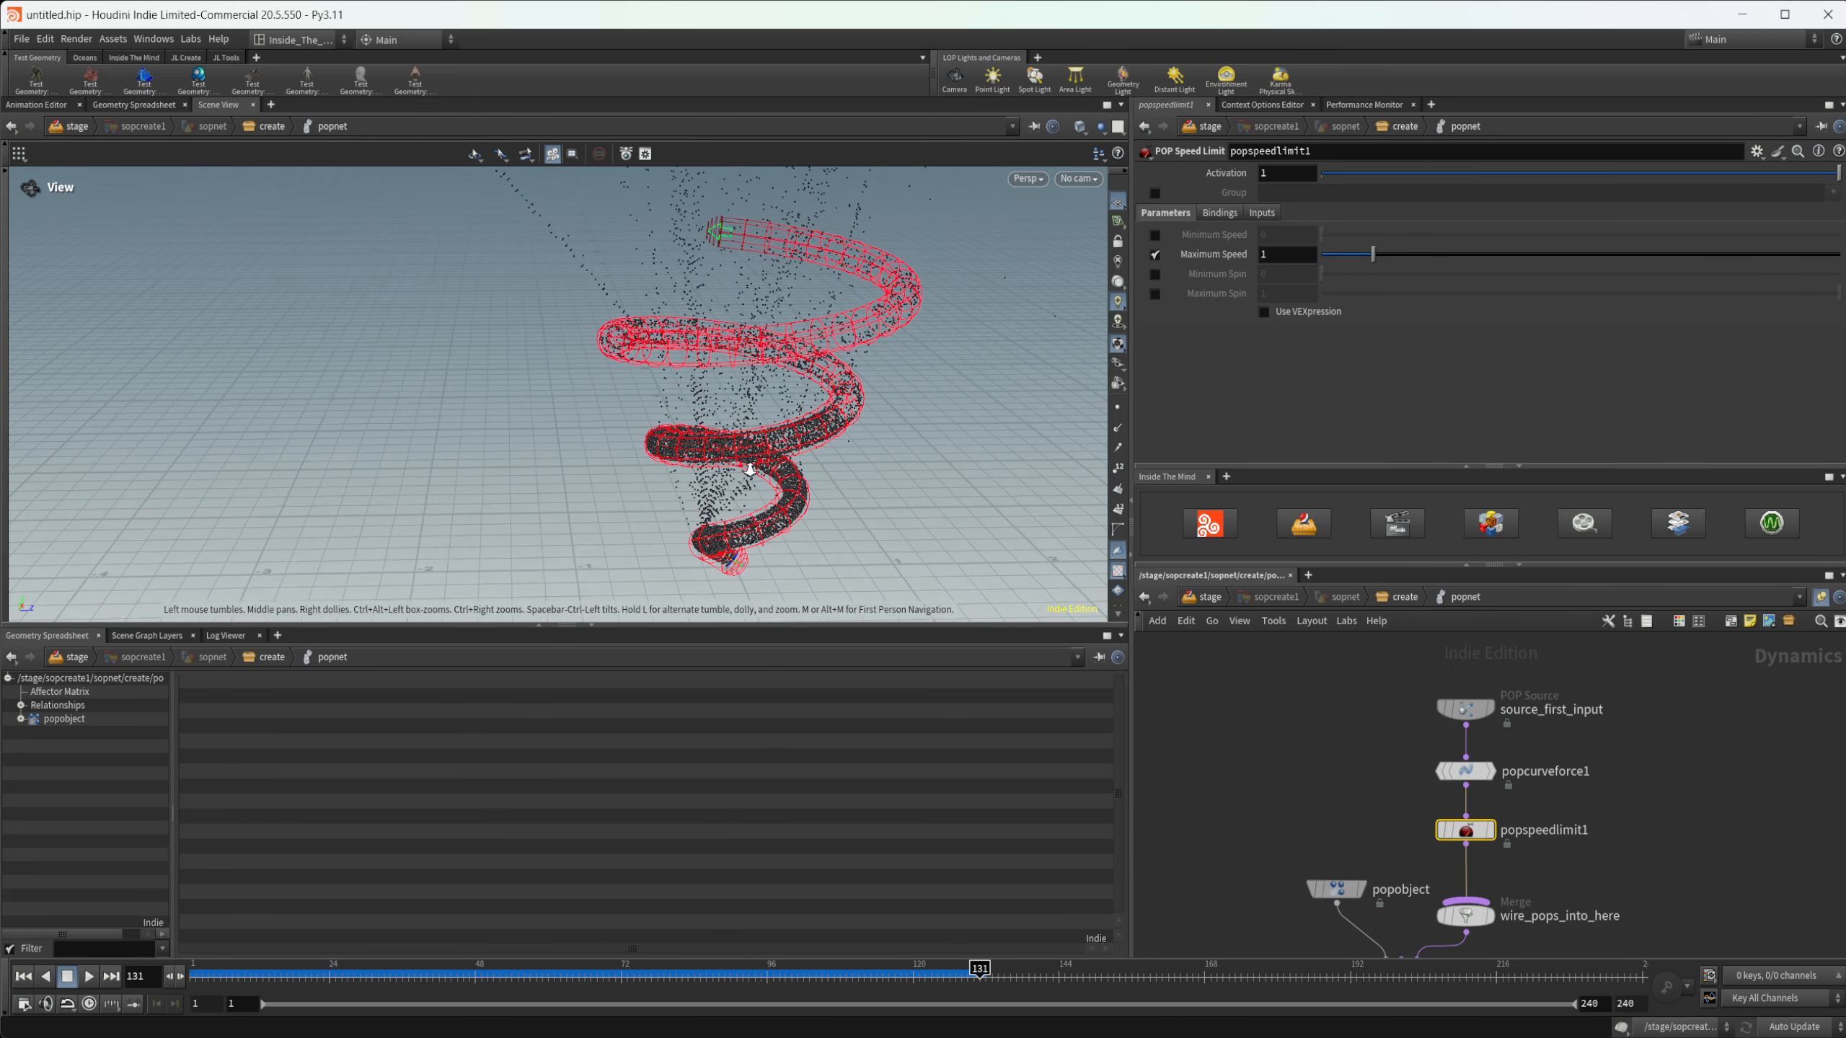
drag(822, 318, 738, 311)
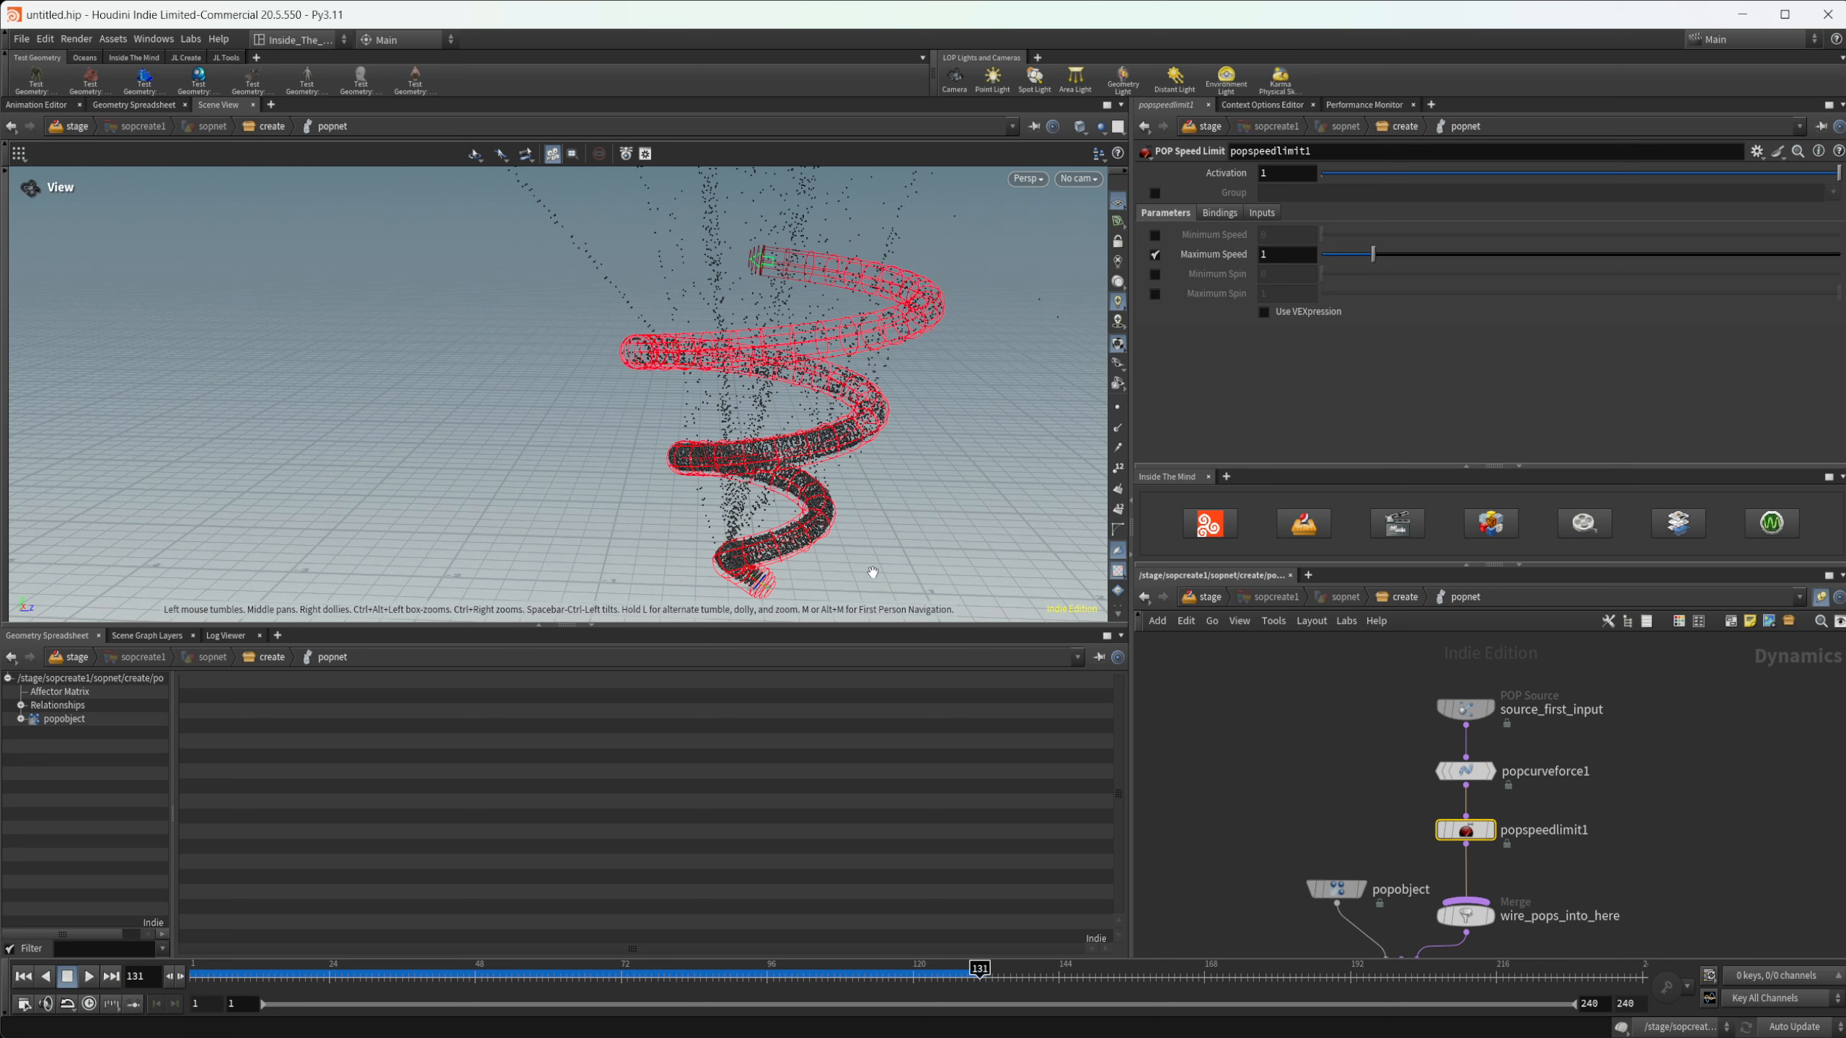
- Move popobject, the wire_pops_into_here merge, popsolver and output down to make room below popspeedlimit1
middle_drag(1593, 774, 1583, 602)
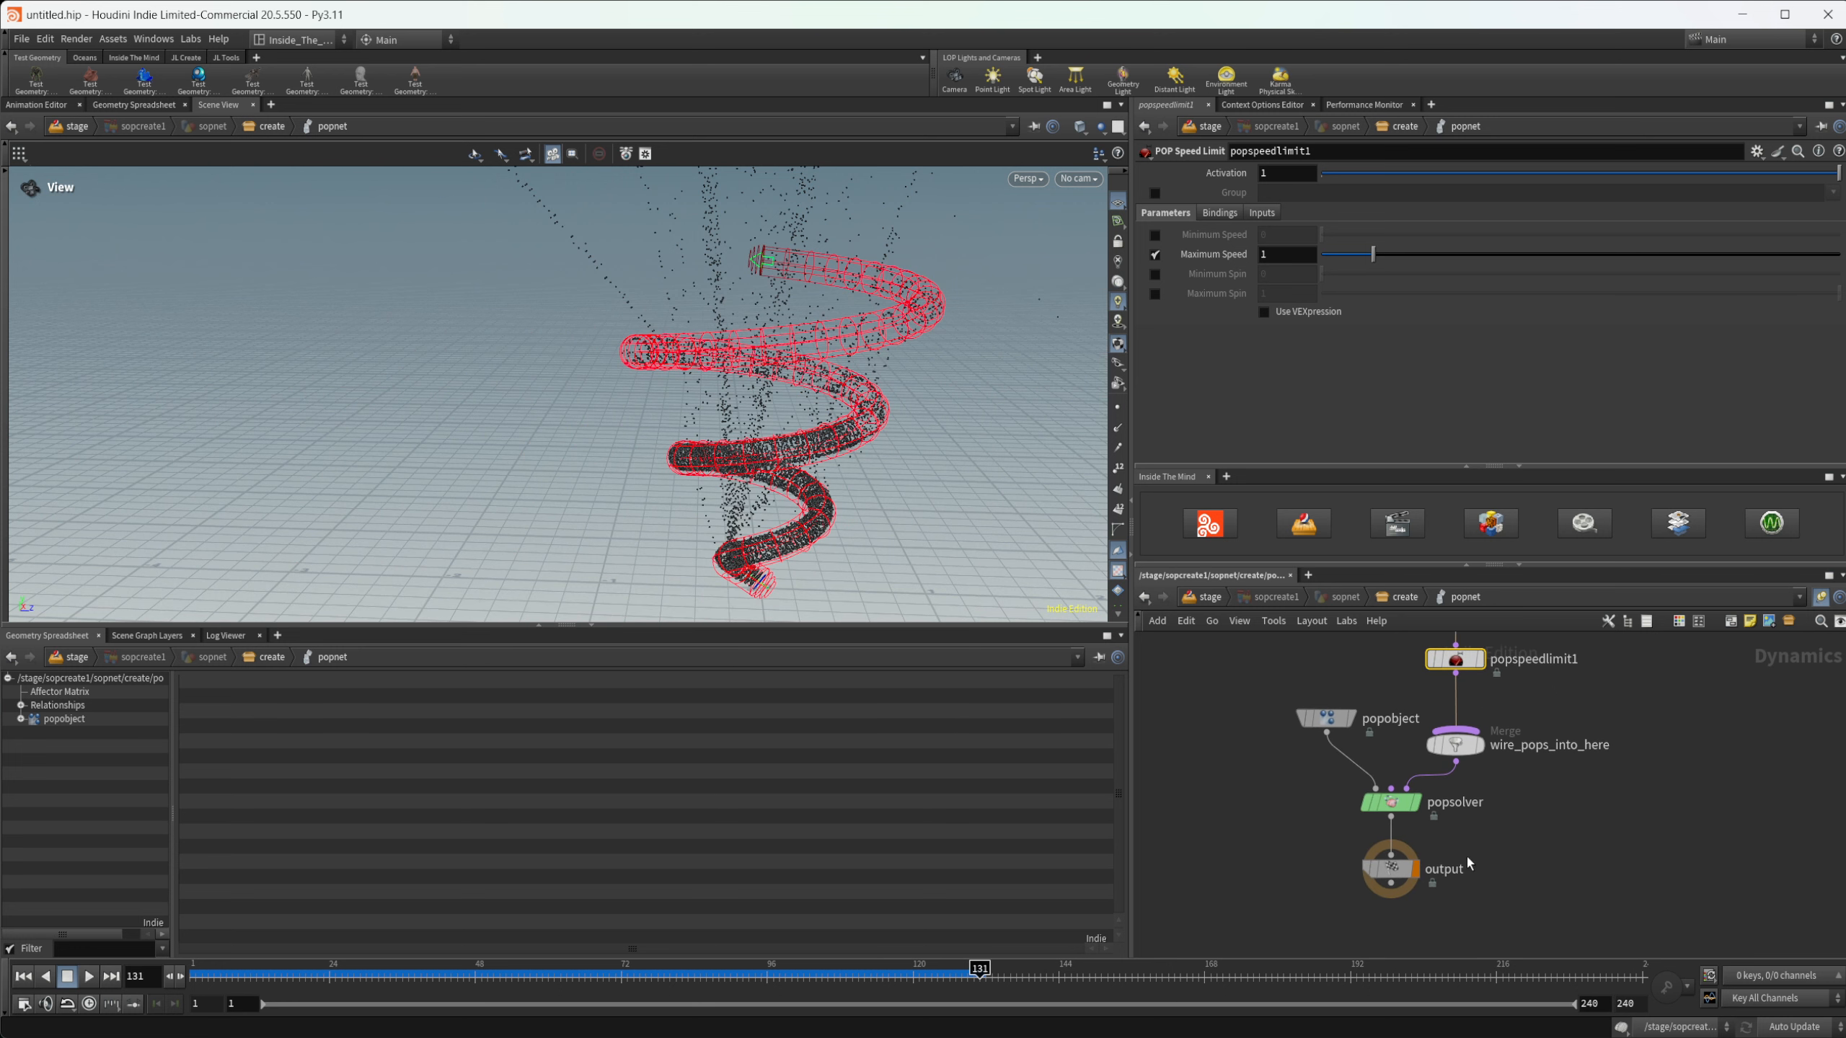
drag(1477, 916, 1320, 718)
drag(1321, 719, 1317, 789)
click(1491, 749)
middle_drag(1493, 752, 1480, 760)
key(Tab)
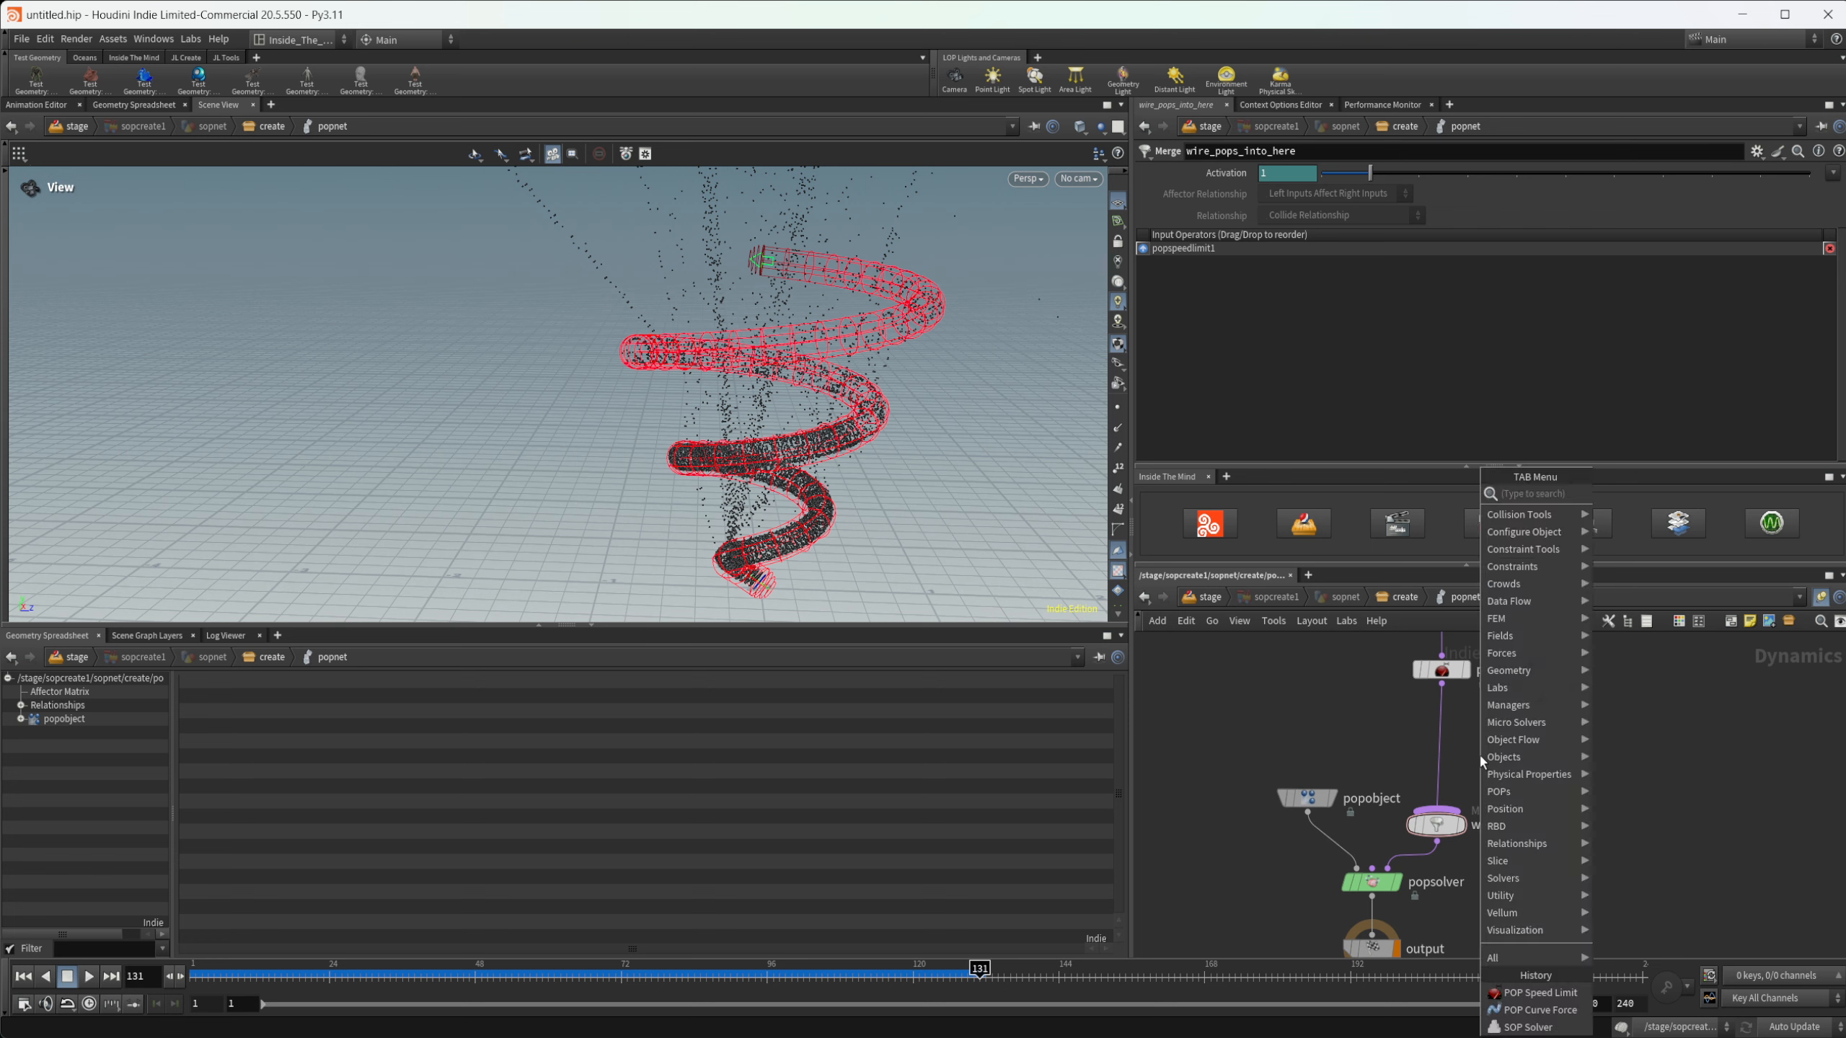
text(pop sol)
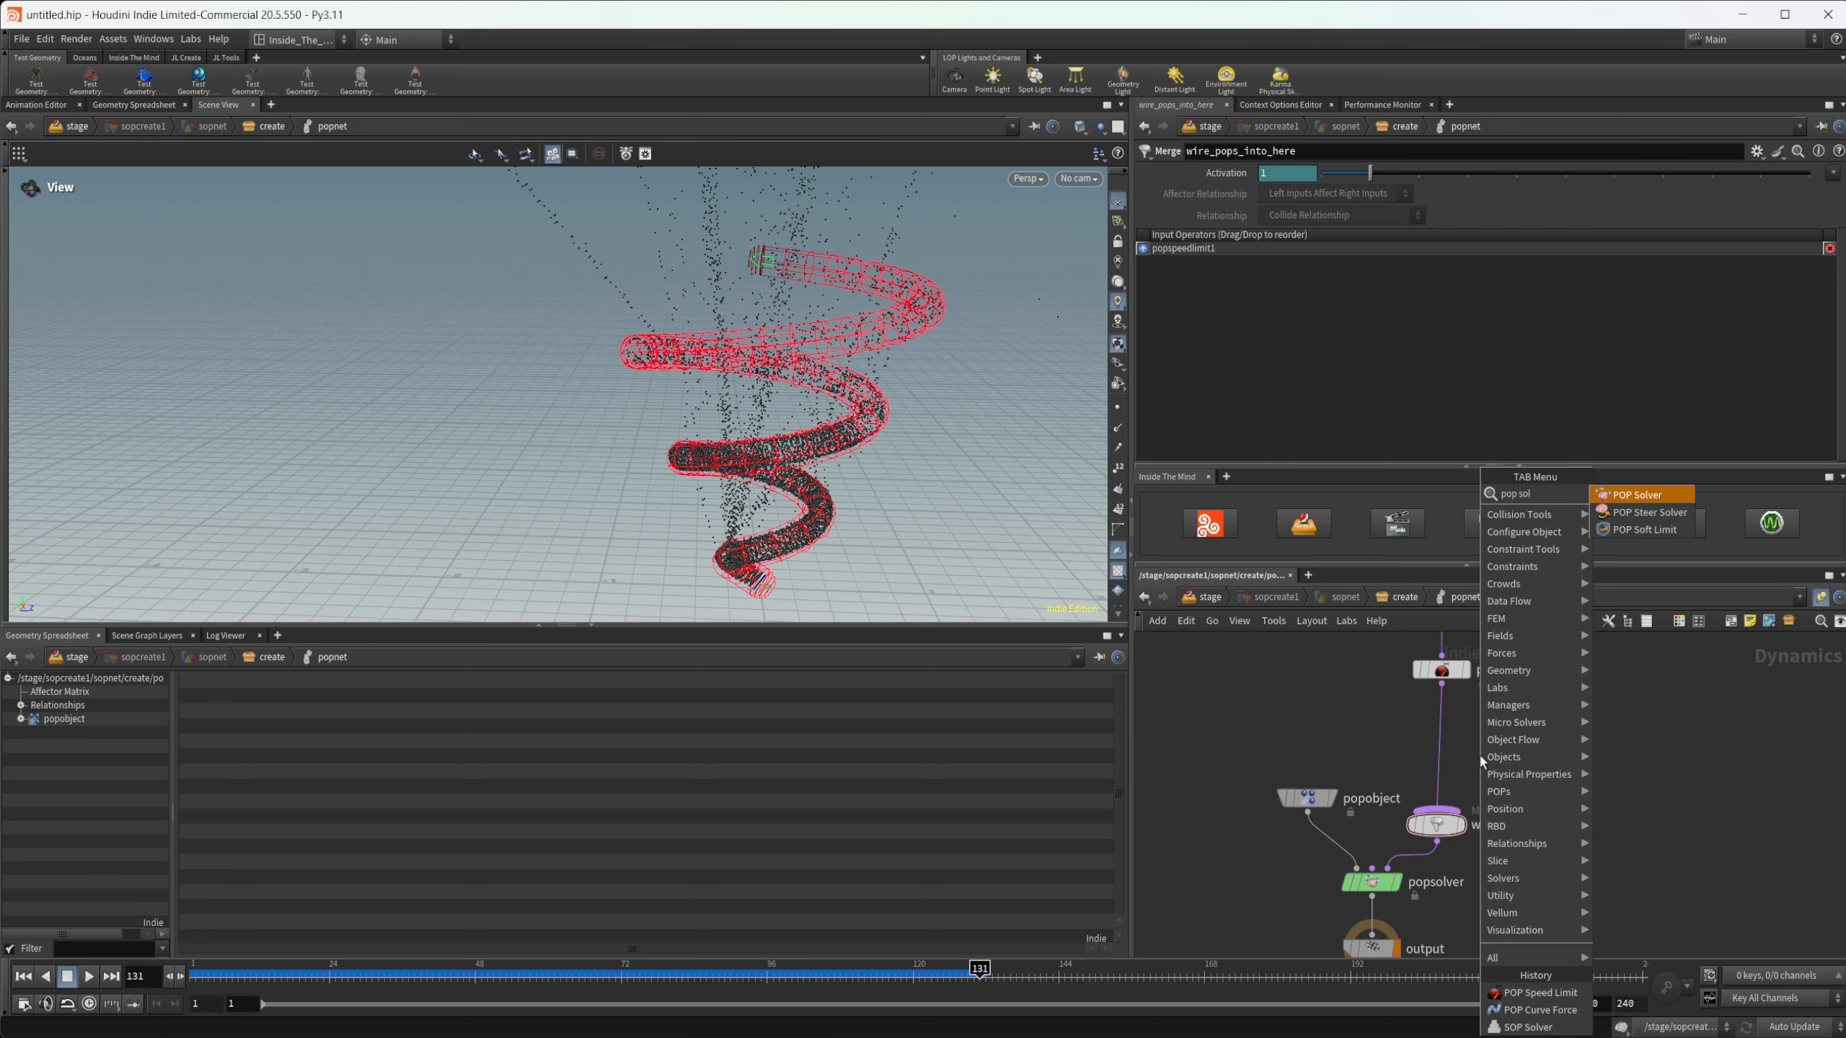
key(Return)
click(1477, 754)
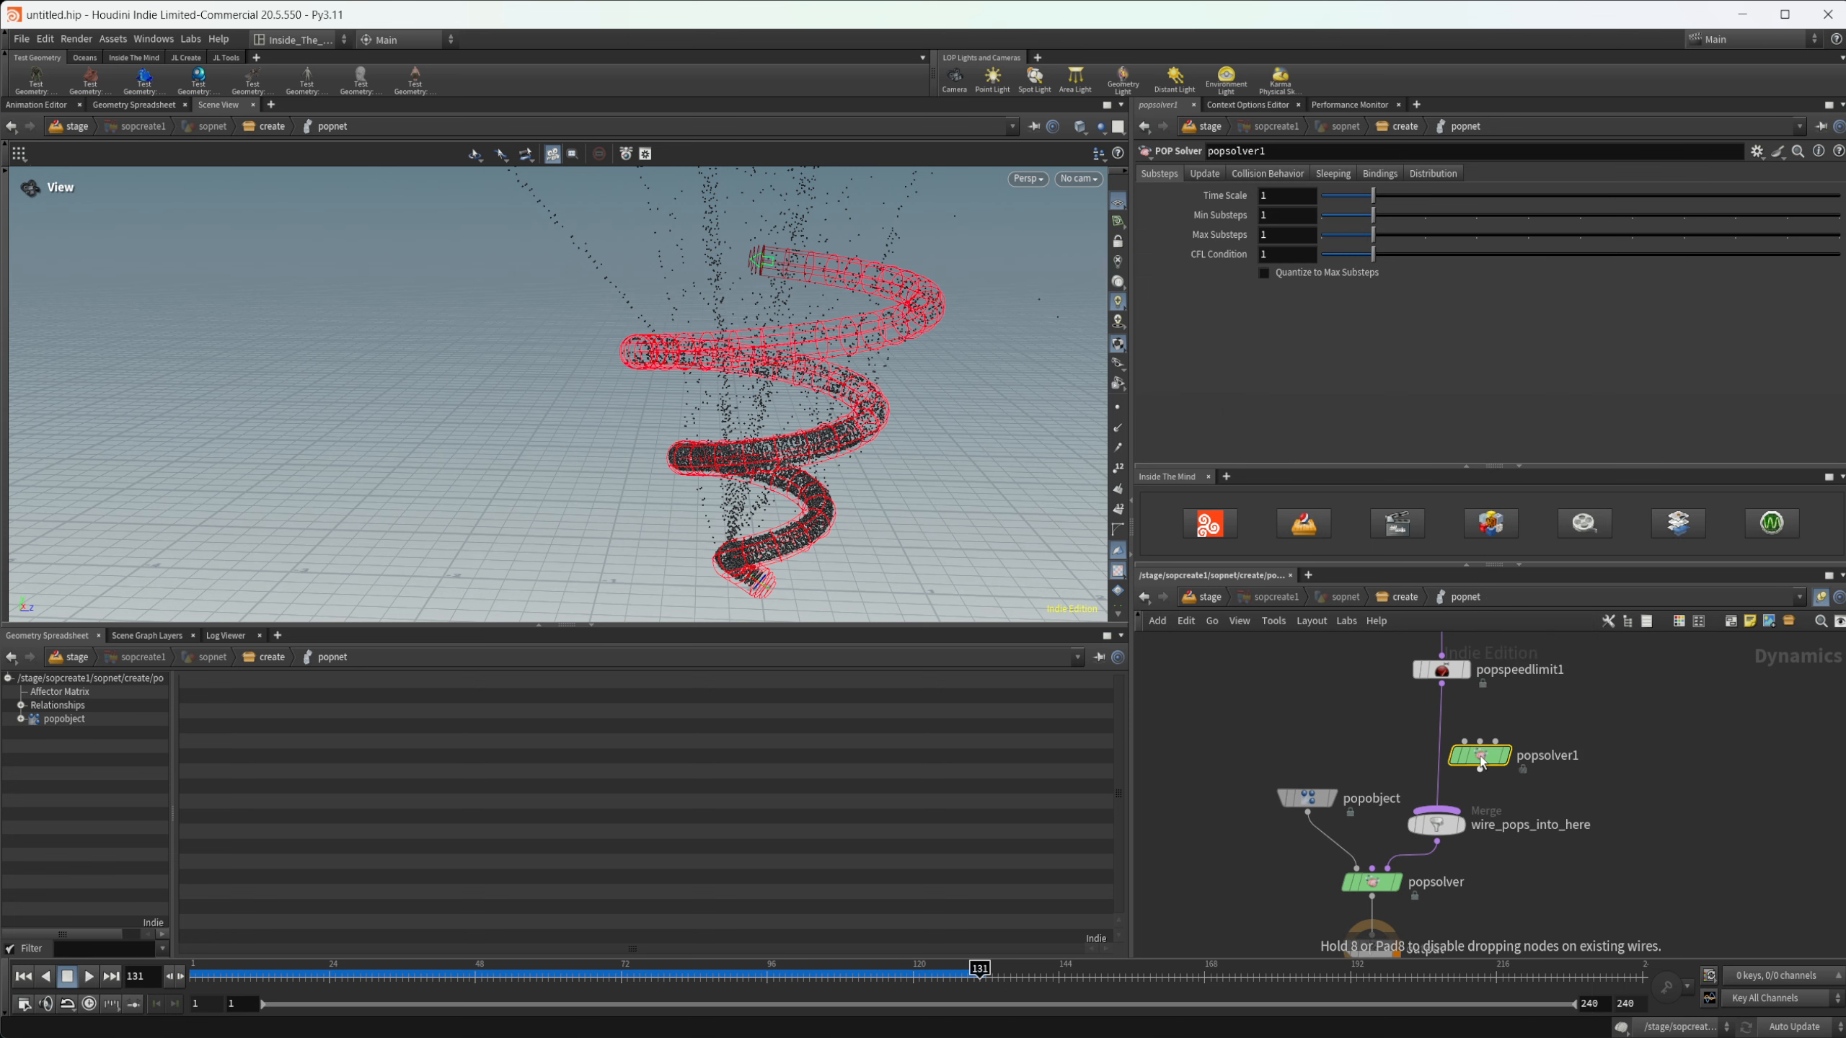
key(Delete)
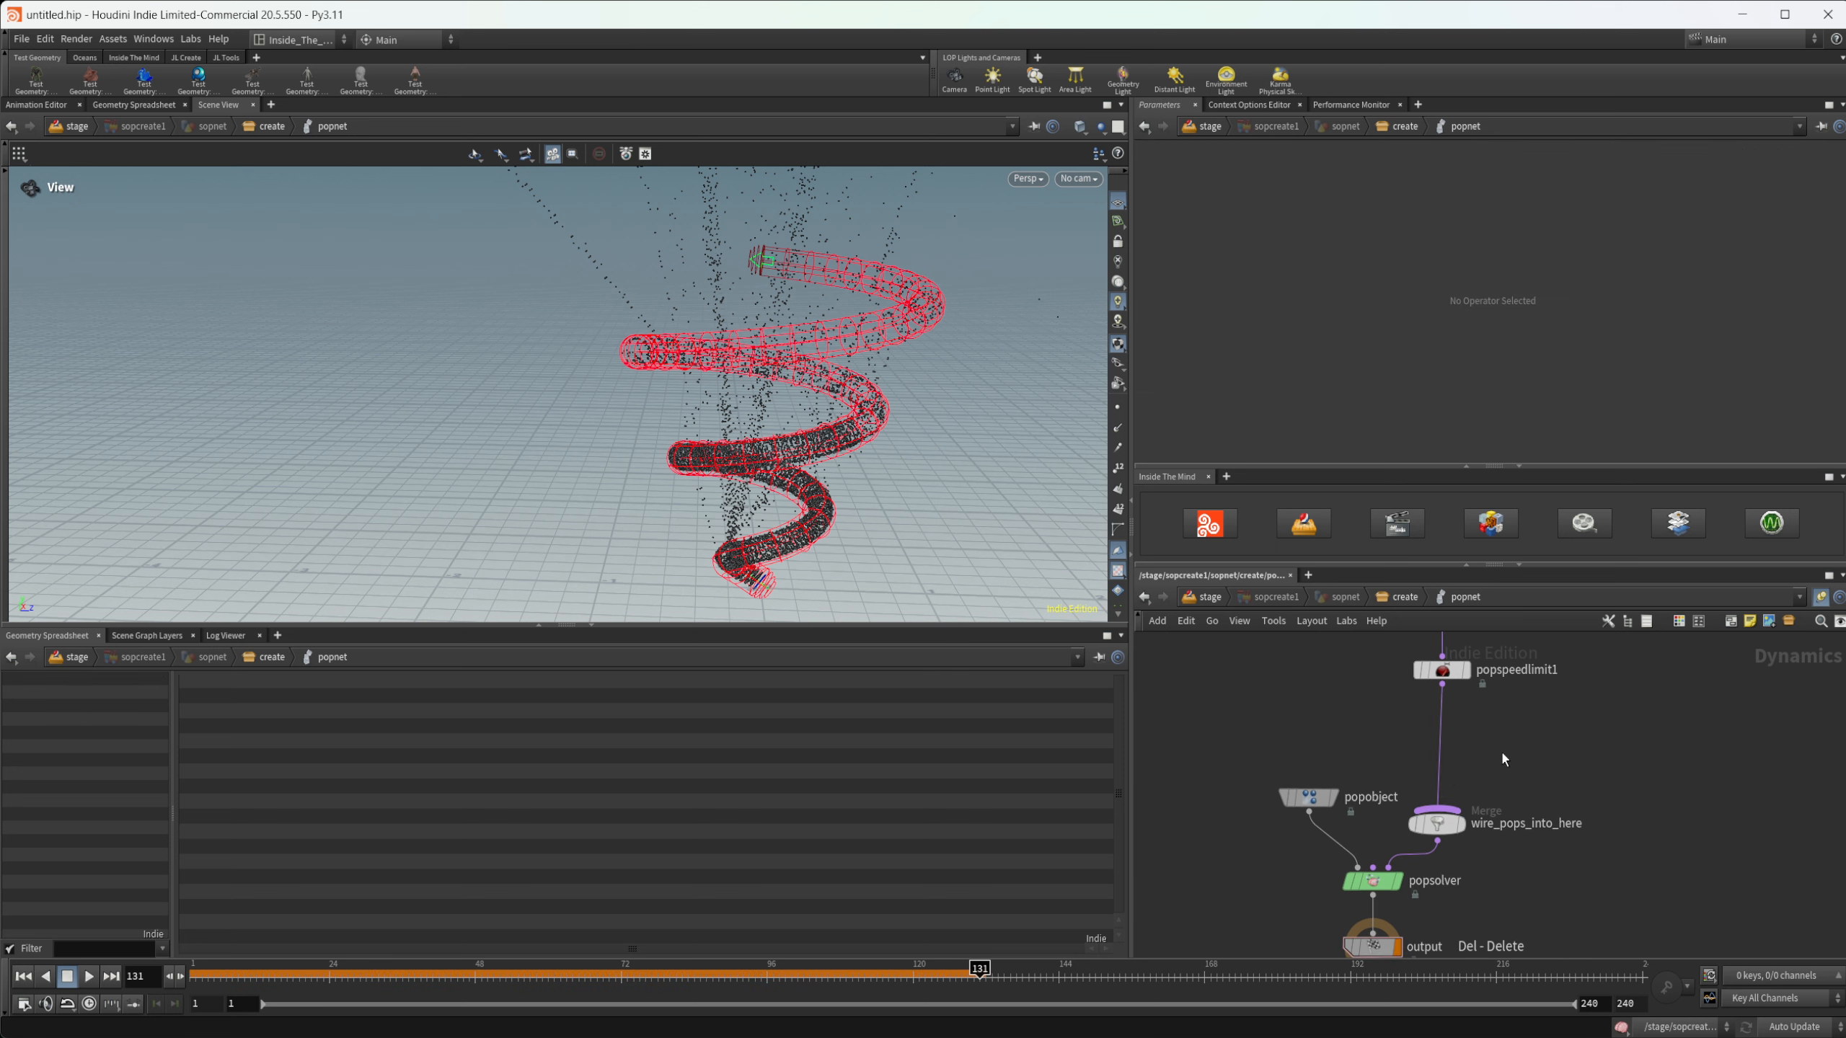
- Insert a SOP Solver between popspeedlimit1 and the wire_pops_into_here merge
key(Tab)
text(sop sol)
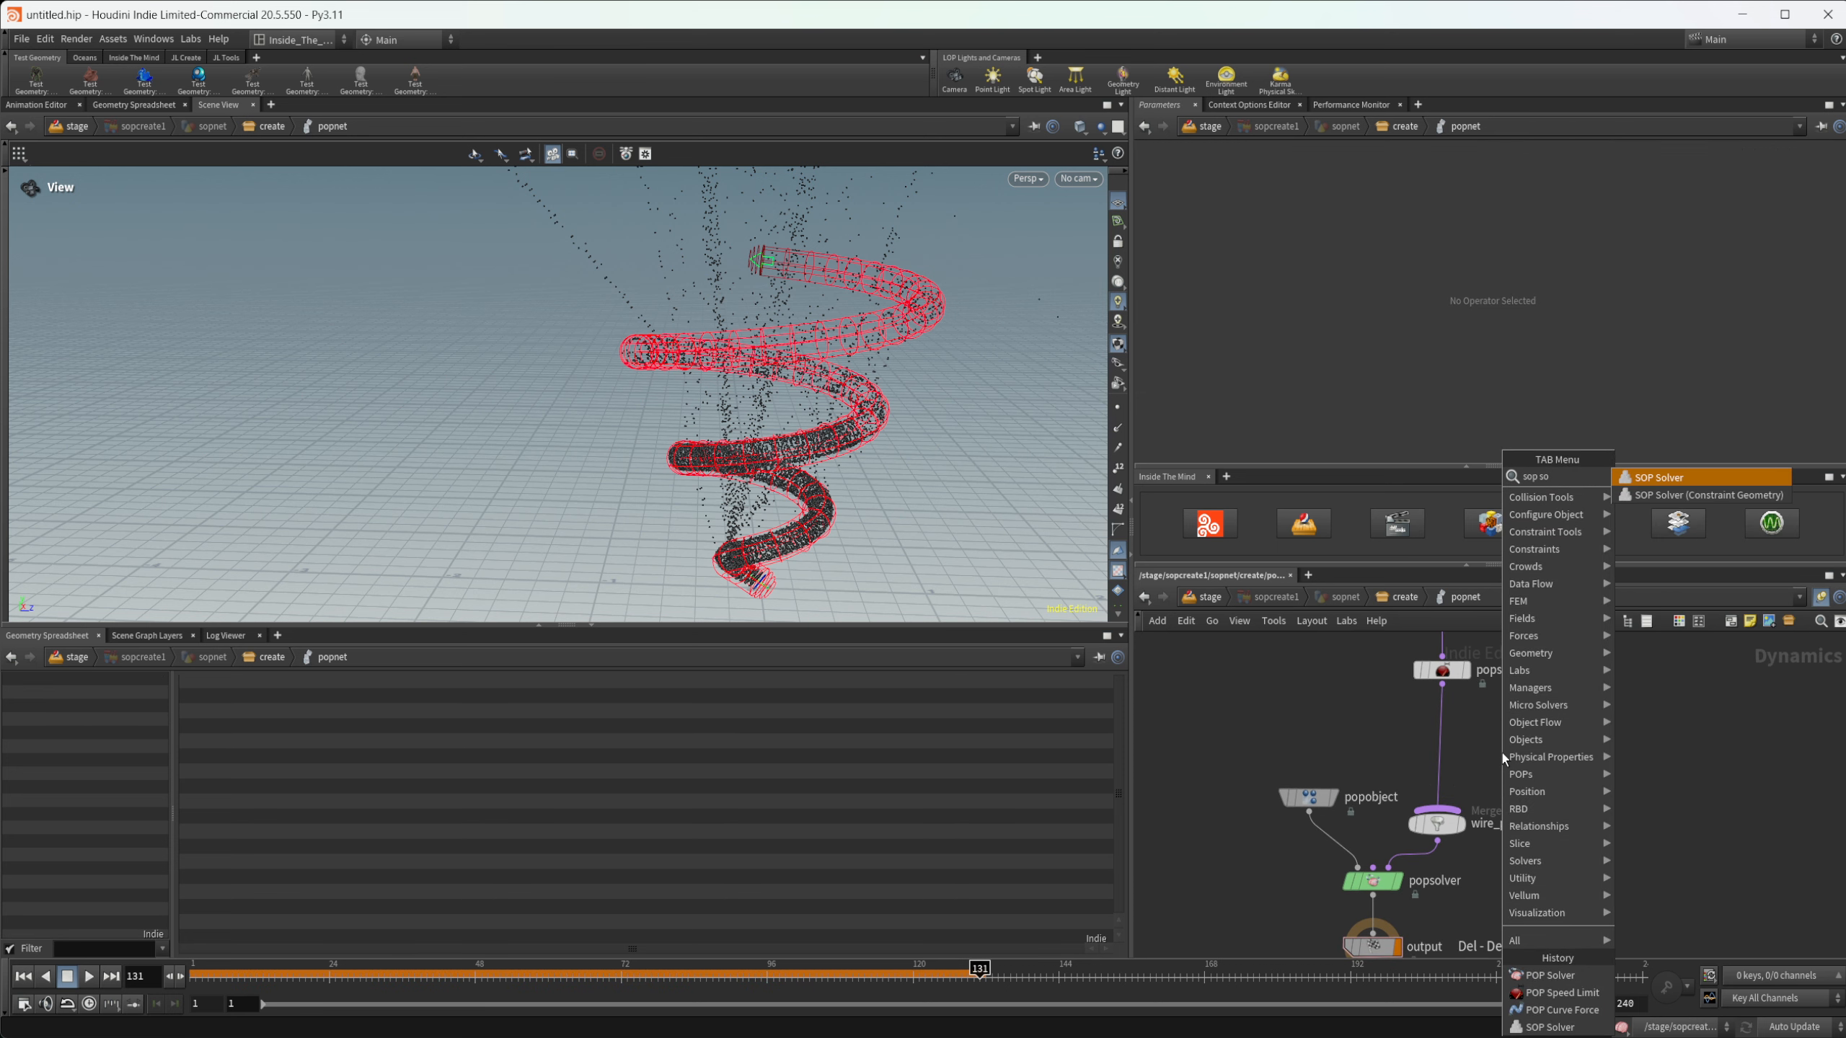
key(Return)
click(1503, 753)
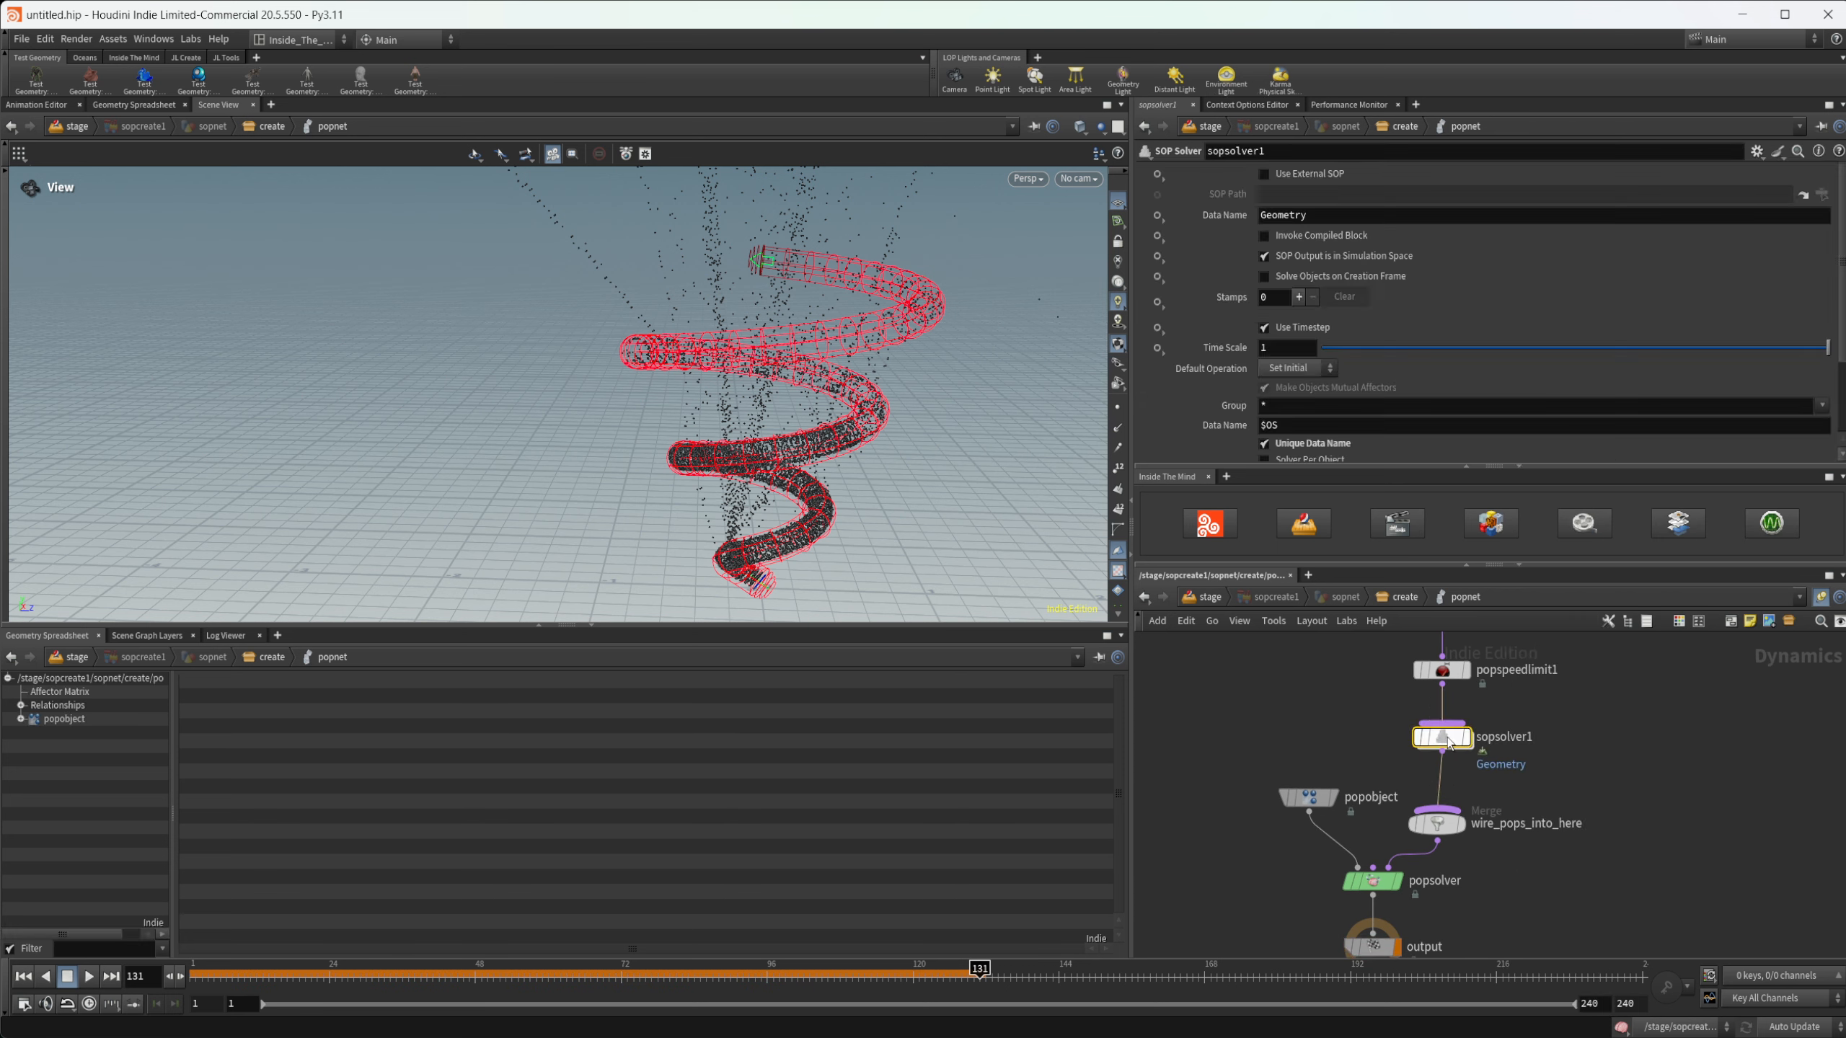
- Enter the sopsolver1 network and return the timeline to frame 1
mouse_move(1446, 740)
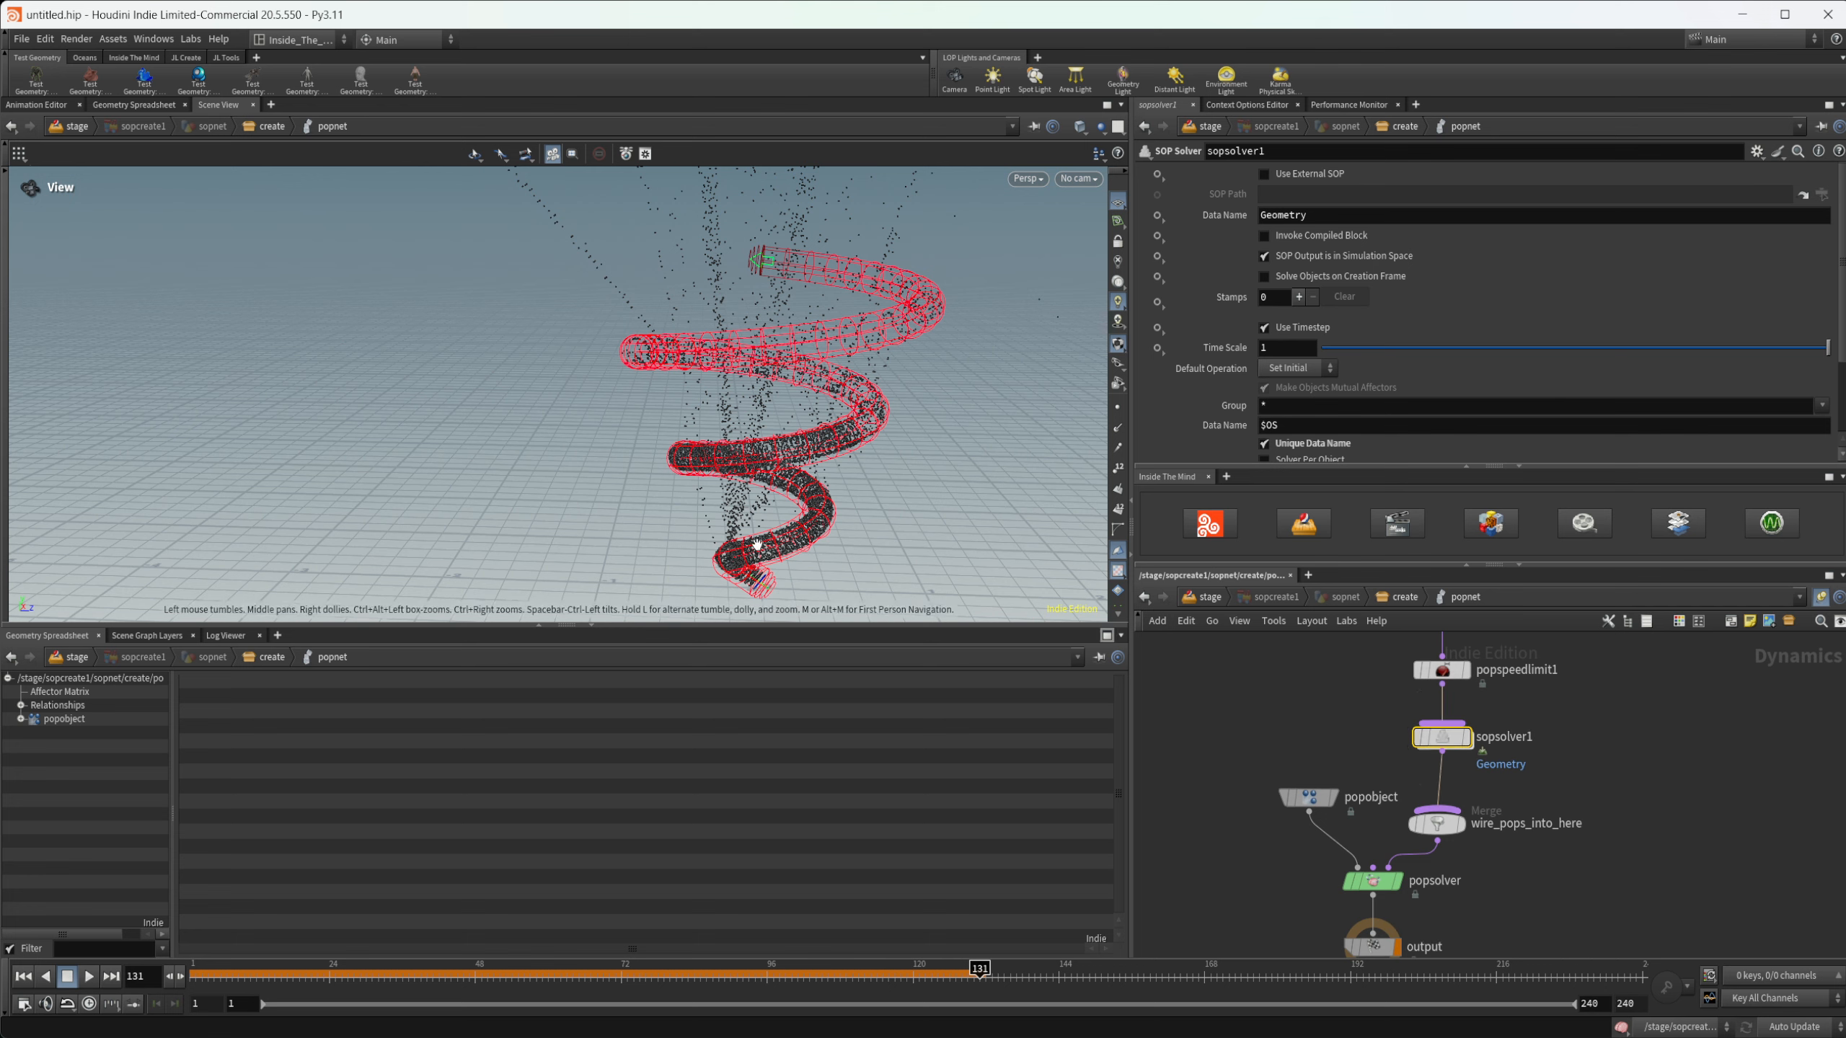
scroll(750, 531, up, 5)
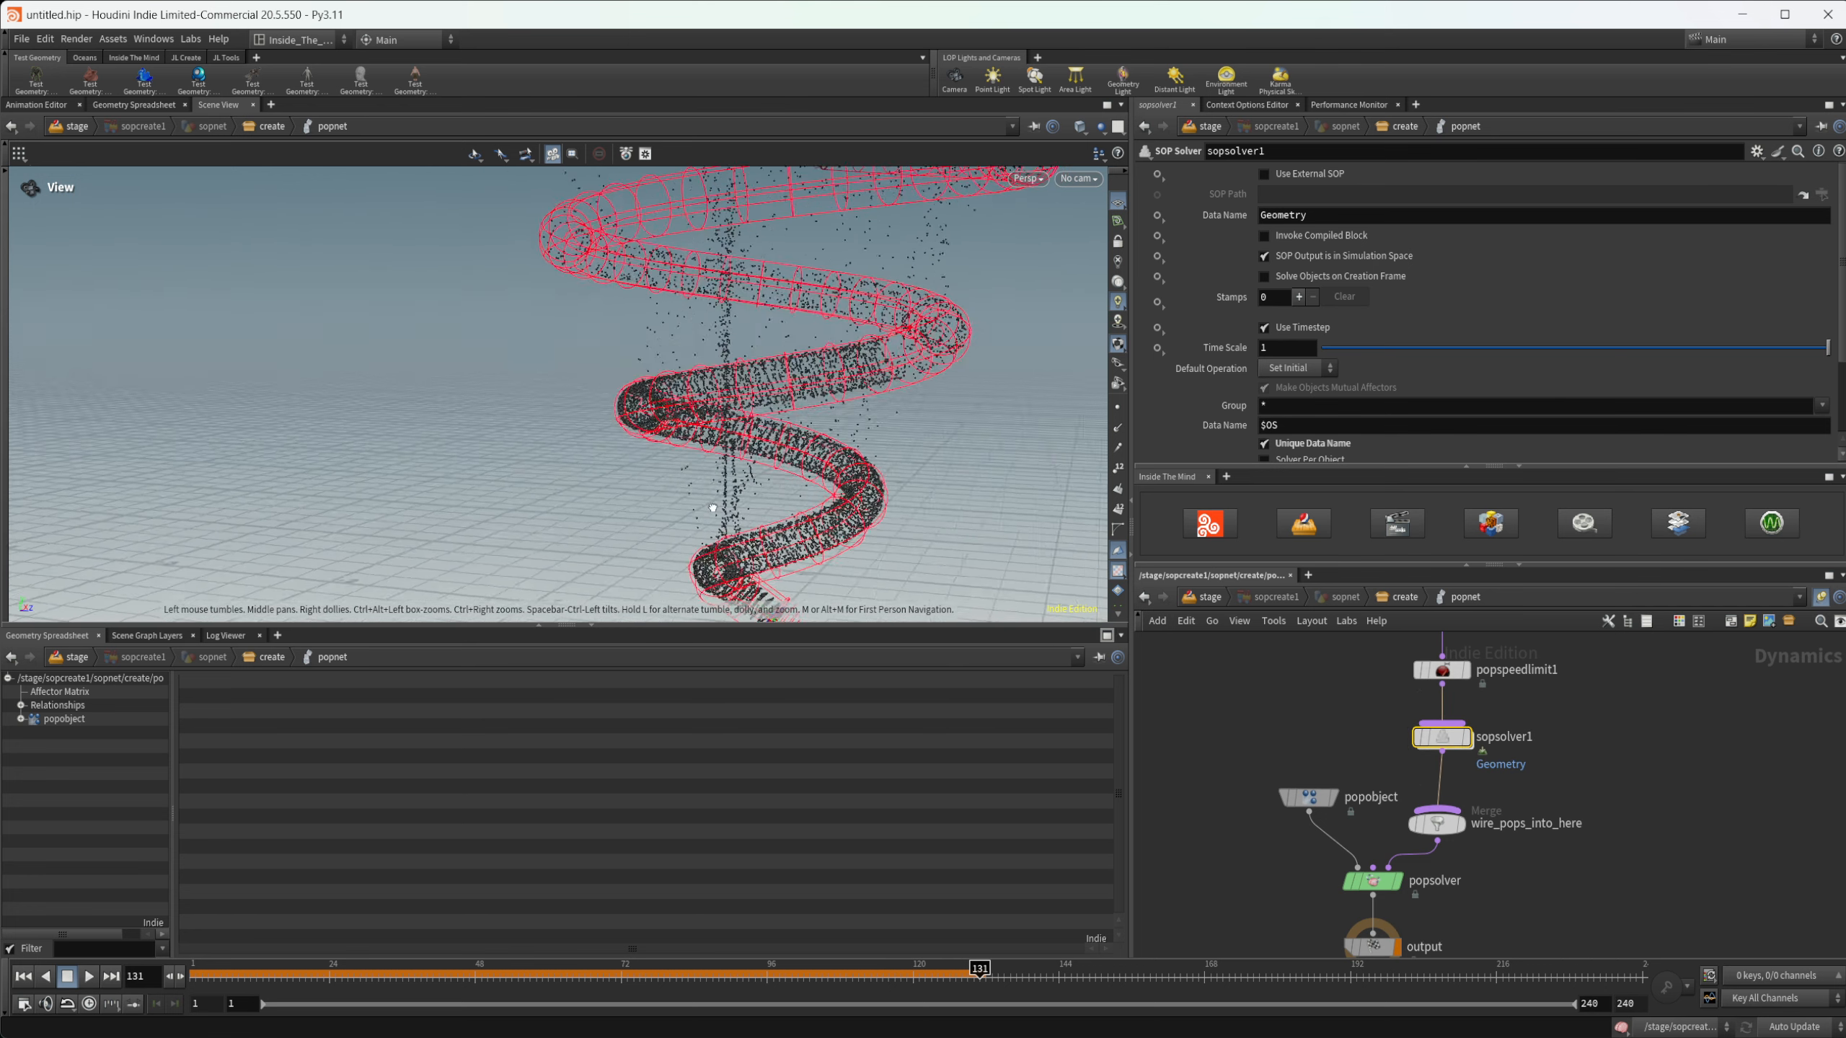
drag(712, 408, 642, 422)
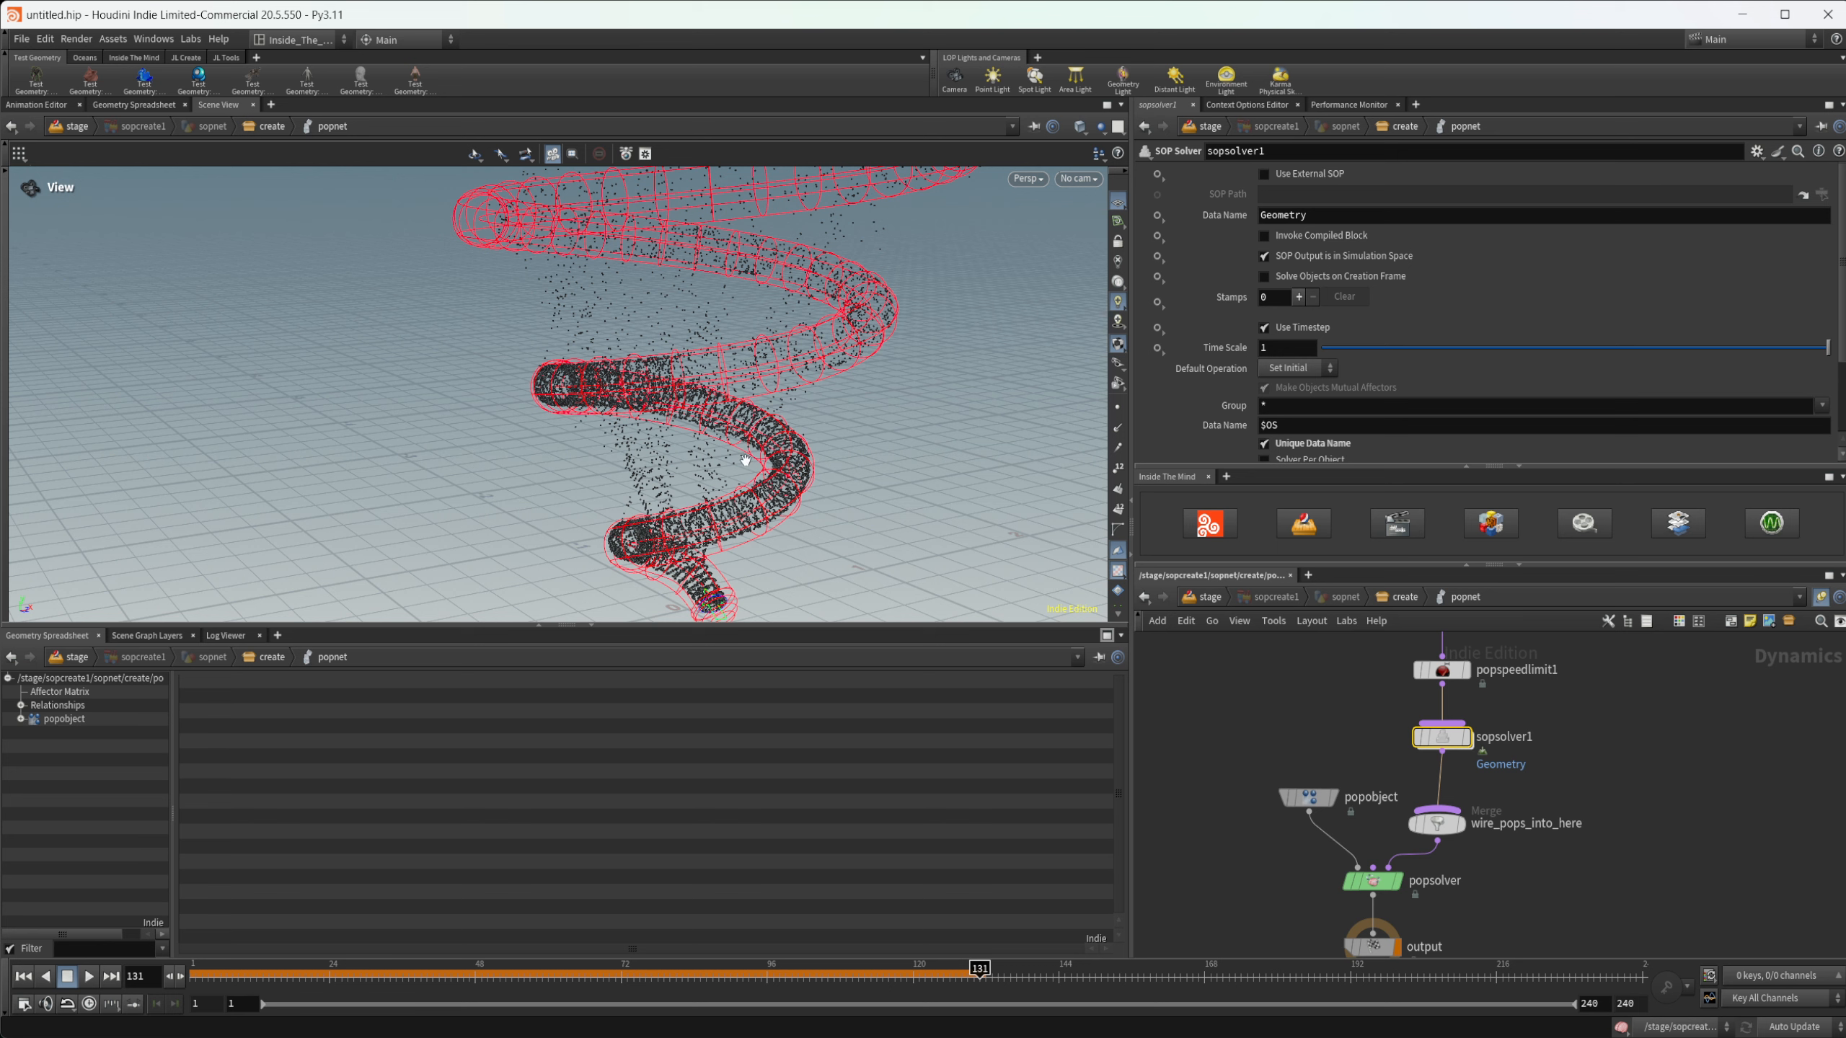
double_click(1441, 737)
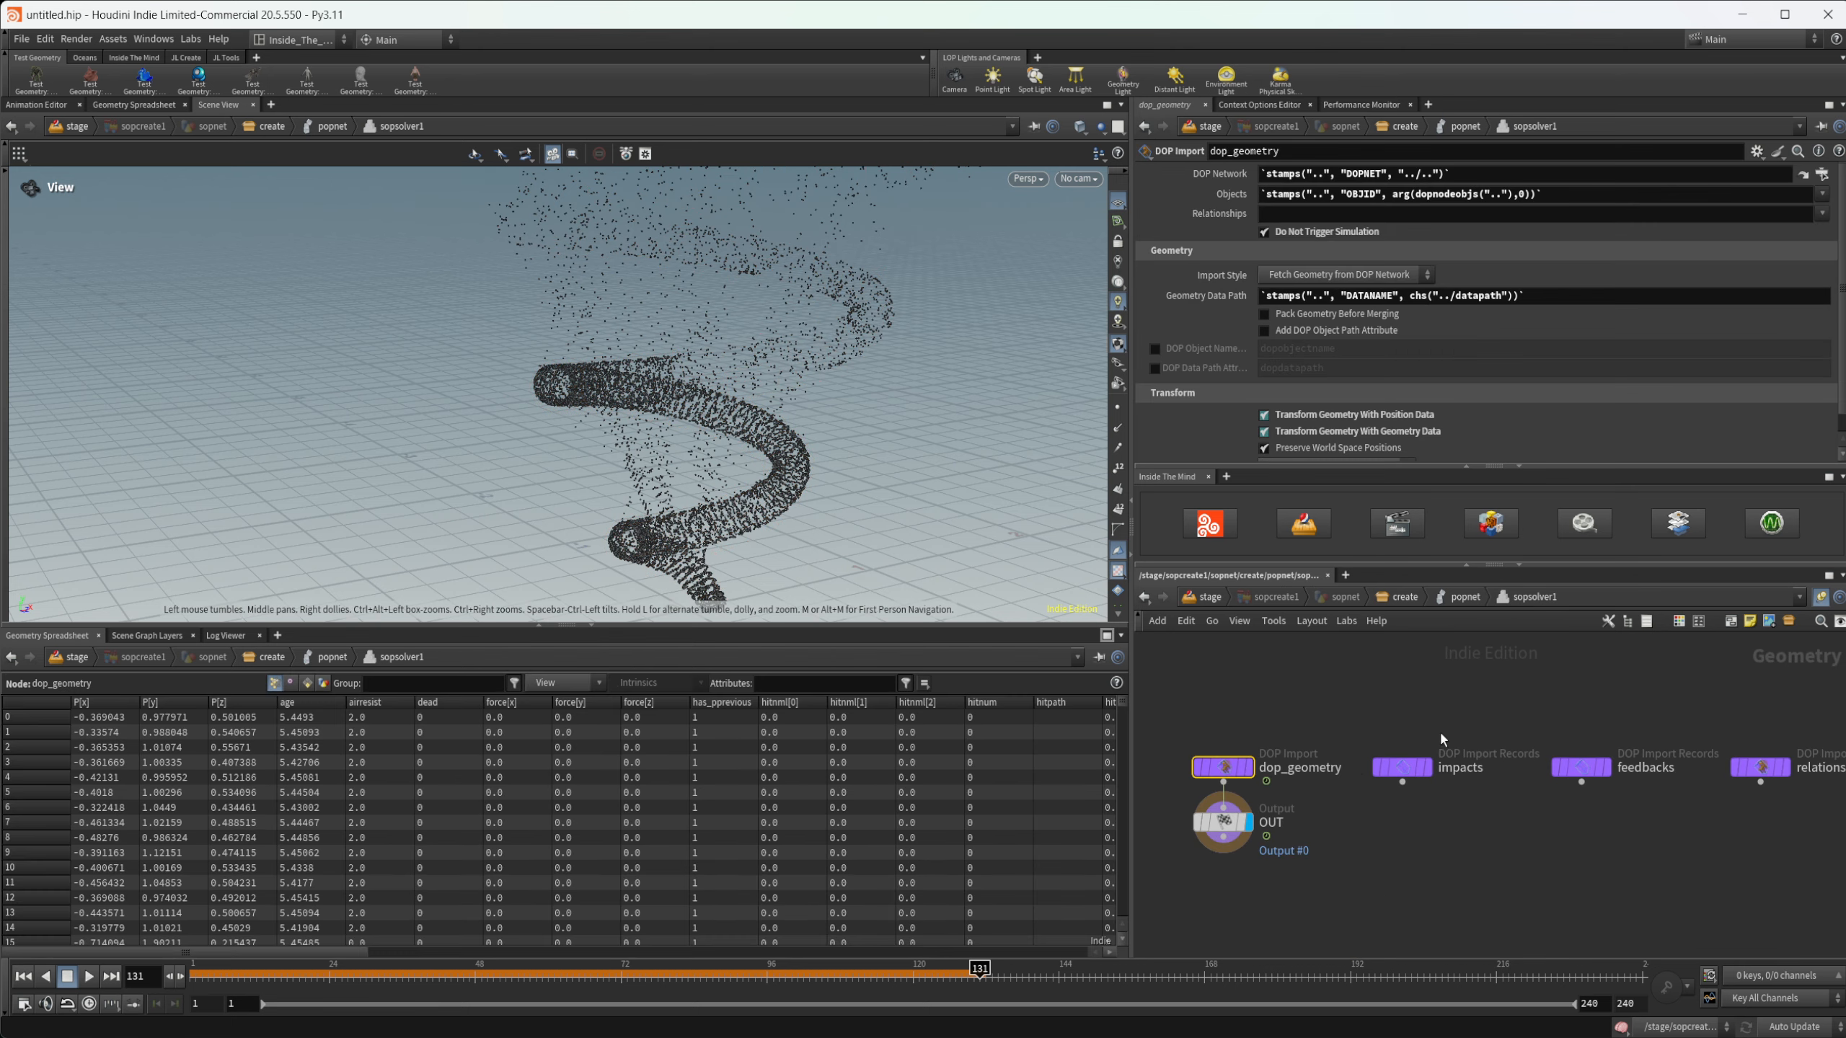
click(23, 976)
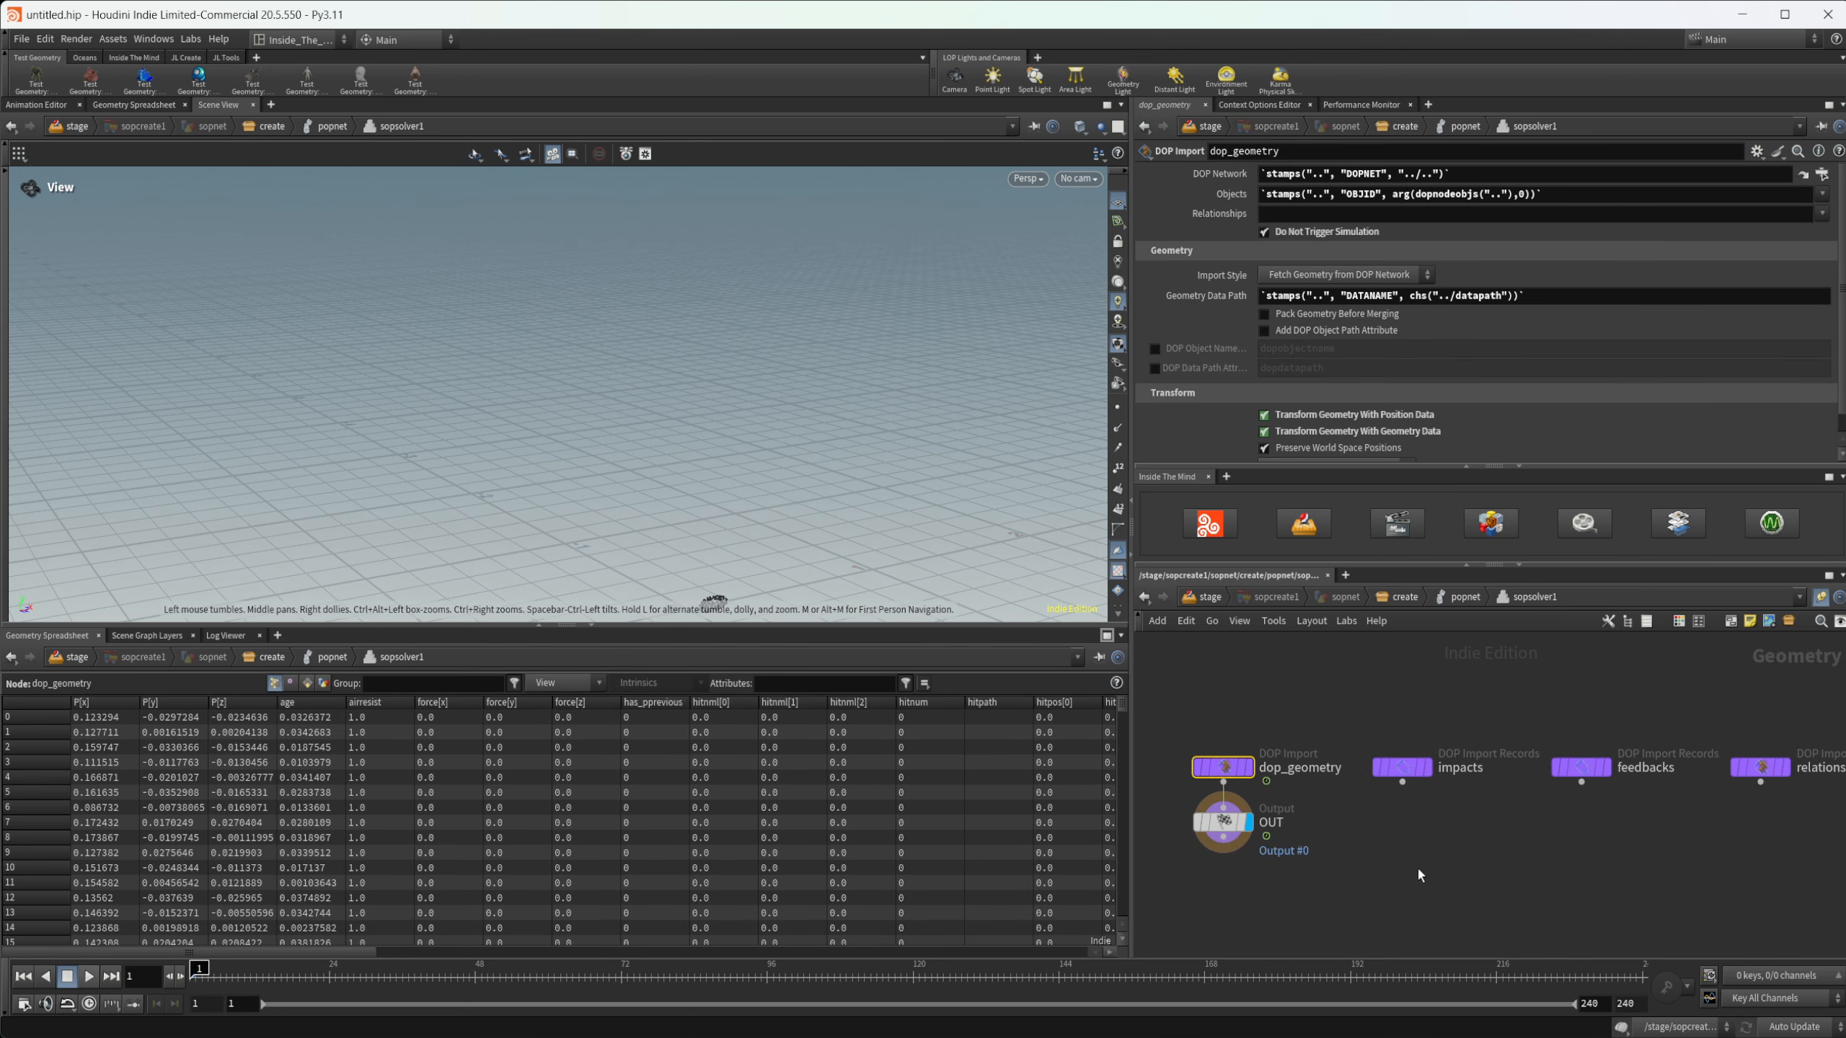
- Make room above OUT, add an Object Merge beside the wire, and set its Object 1 to /stage/sopcreate1/sopnet/create/OUT_Curve
drag(1206, 833, 1280, 852)
key(Tab)
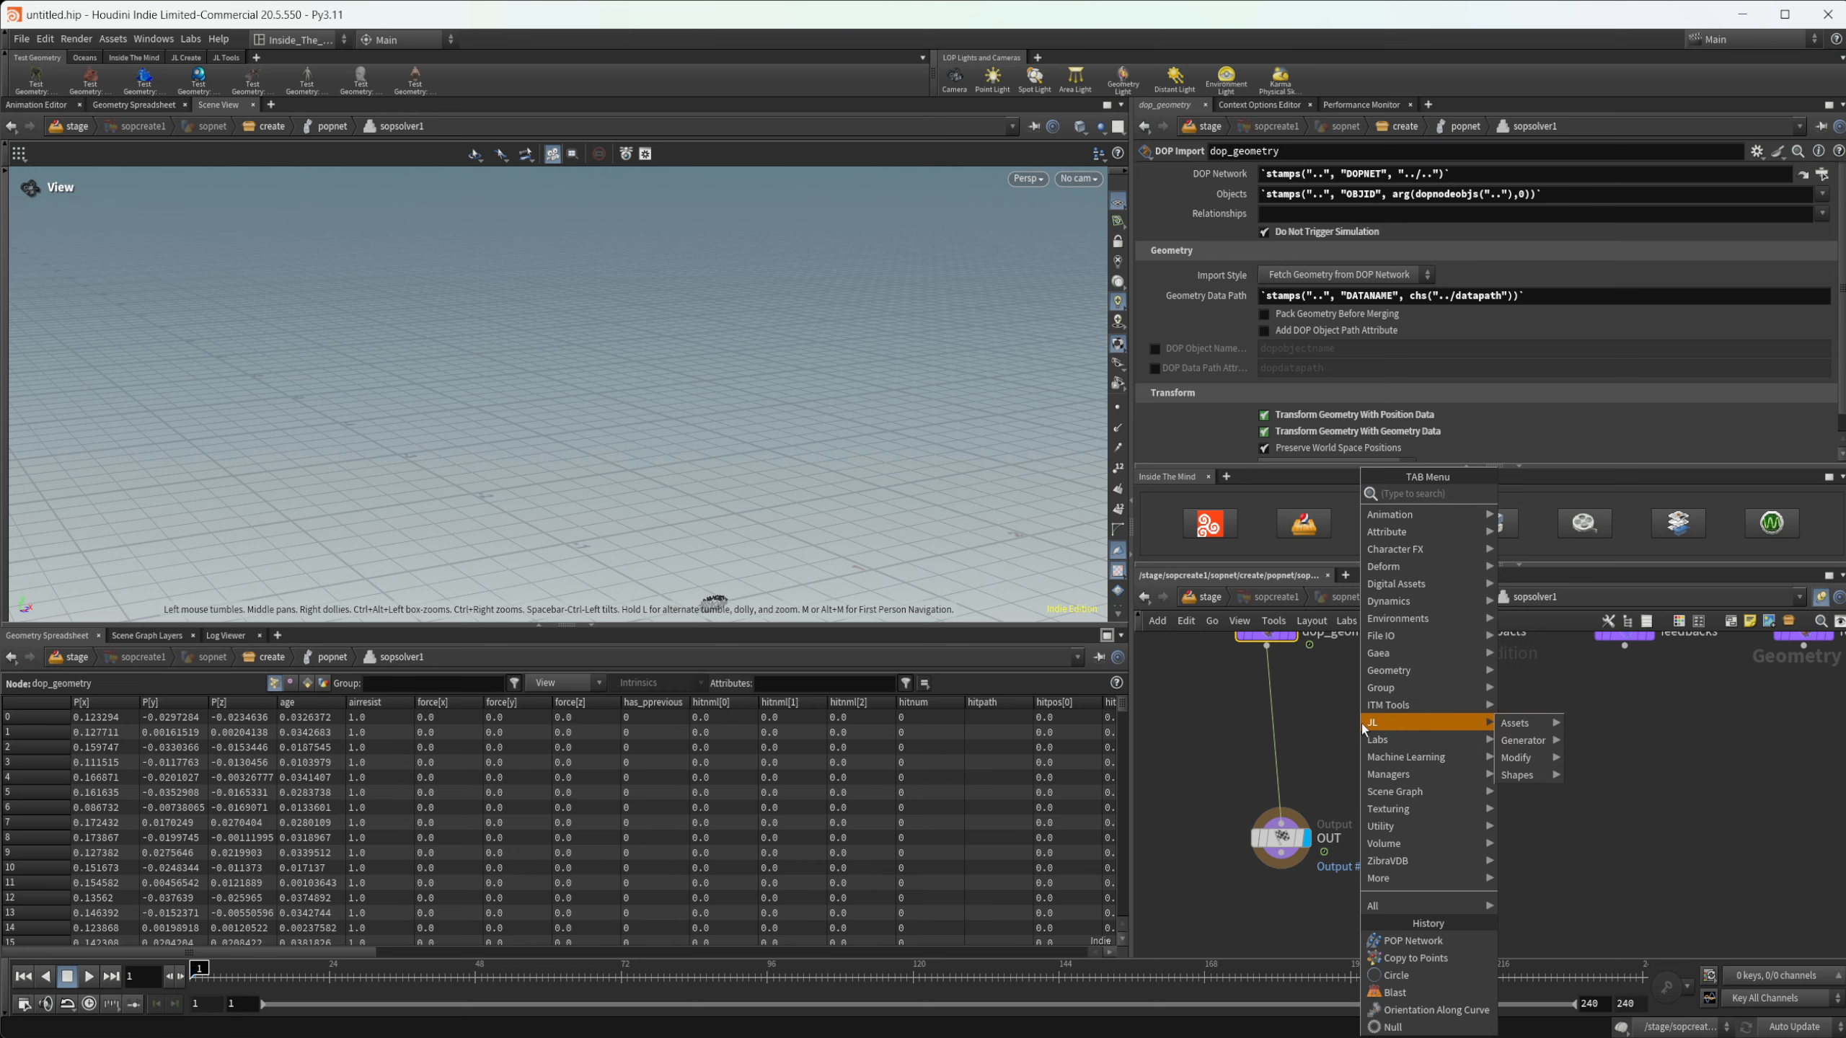
text(obj m)
key(Return)
click(1361, 723)
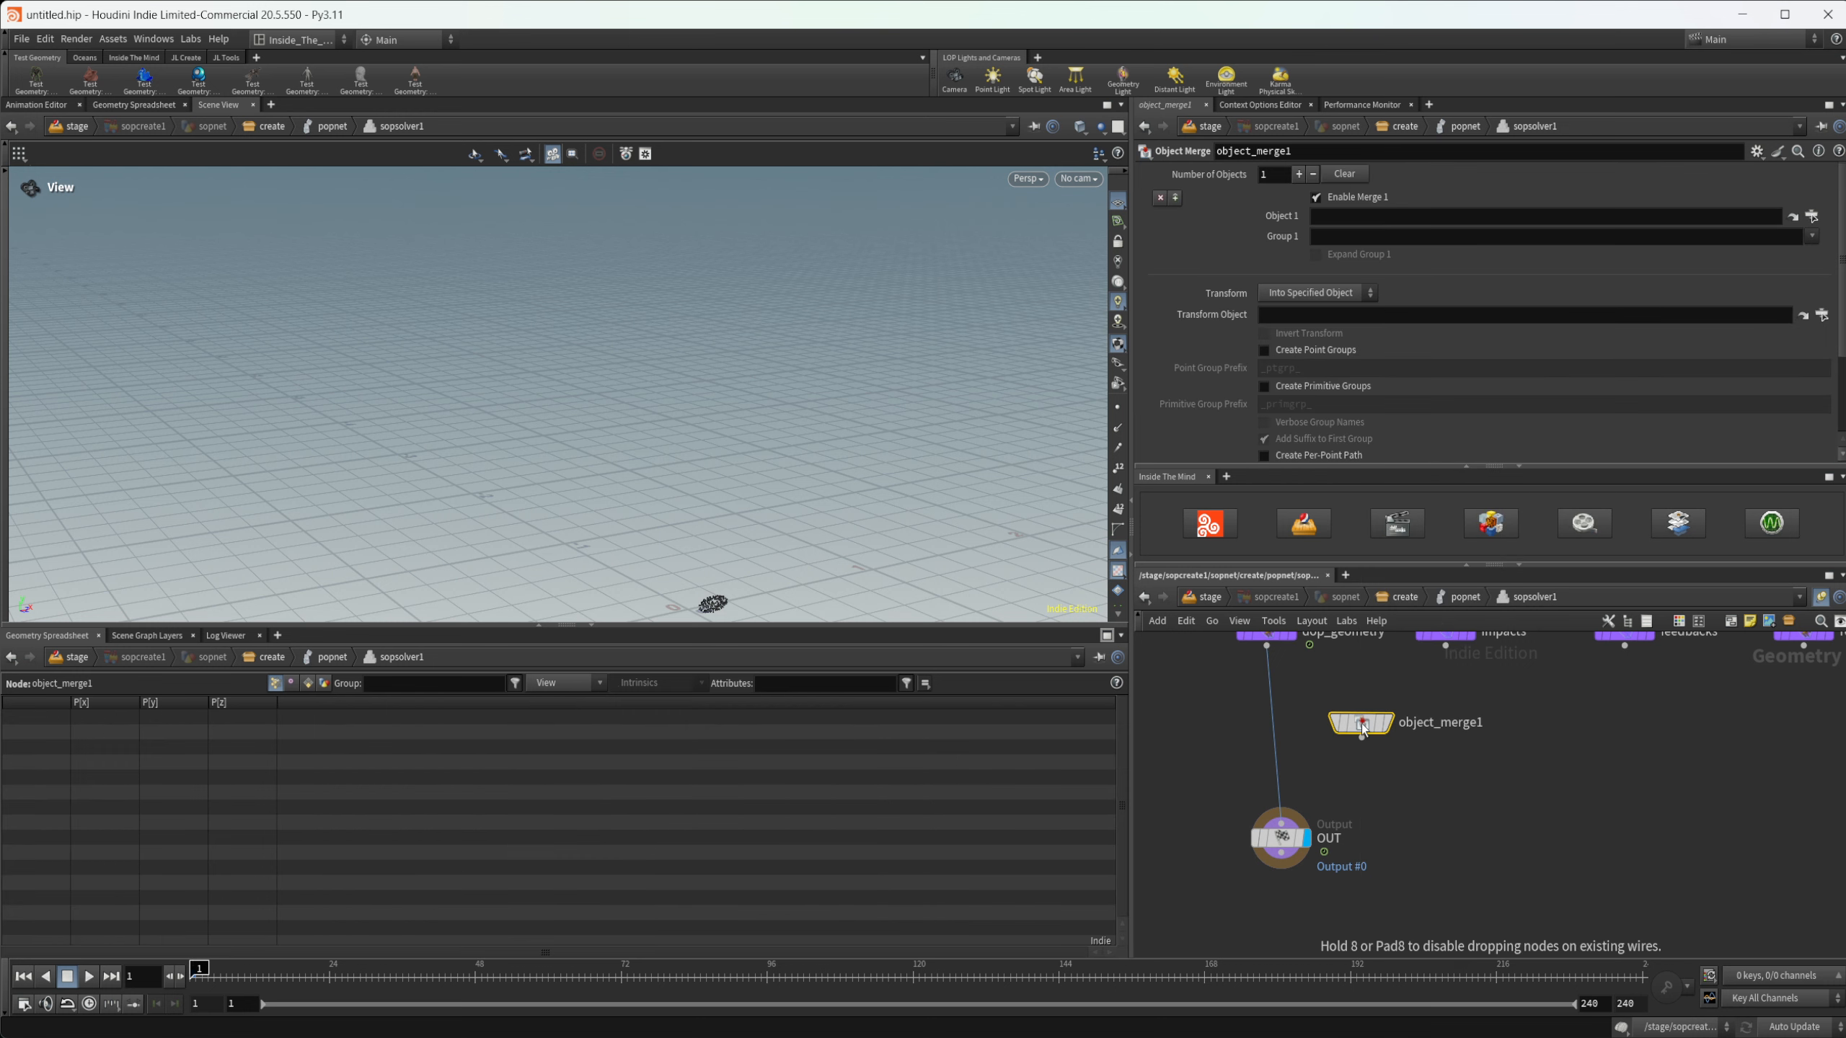
click(1812, 216)
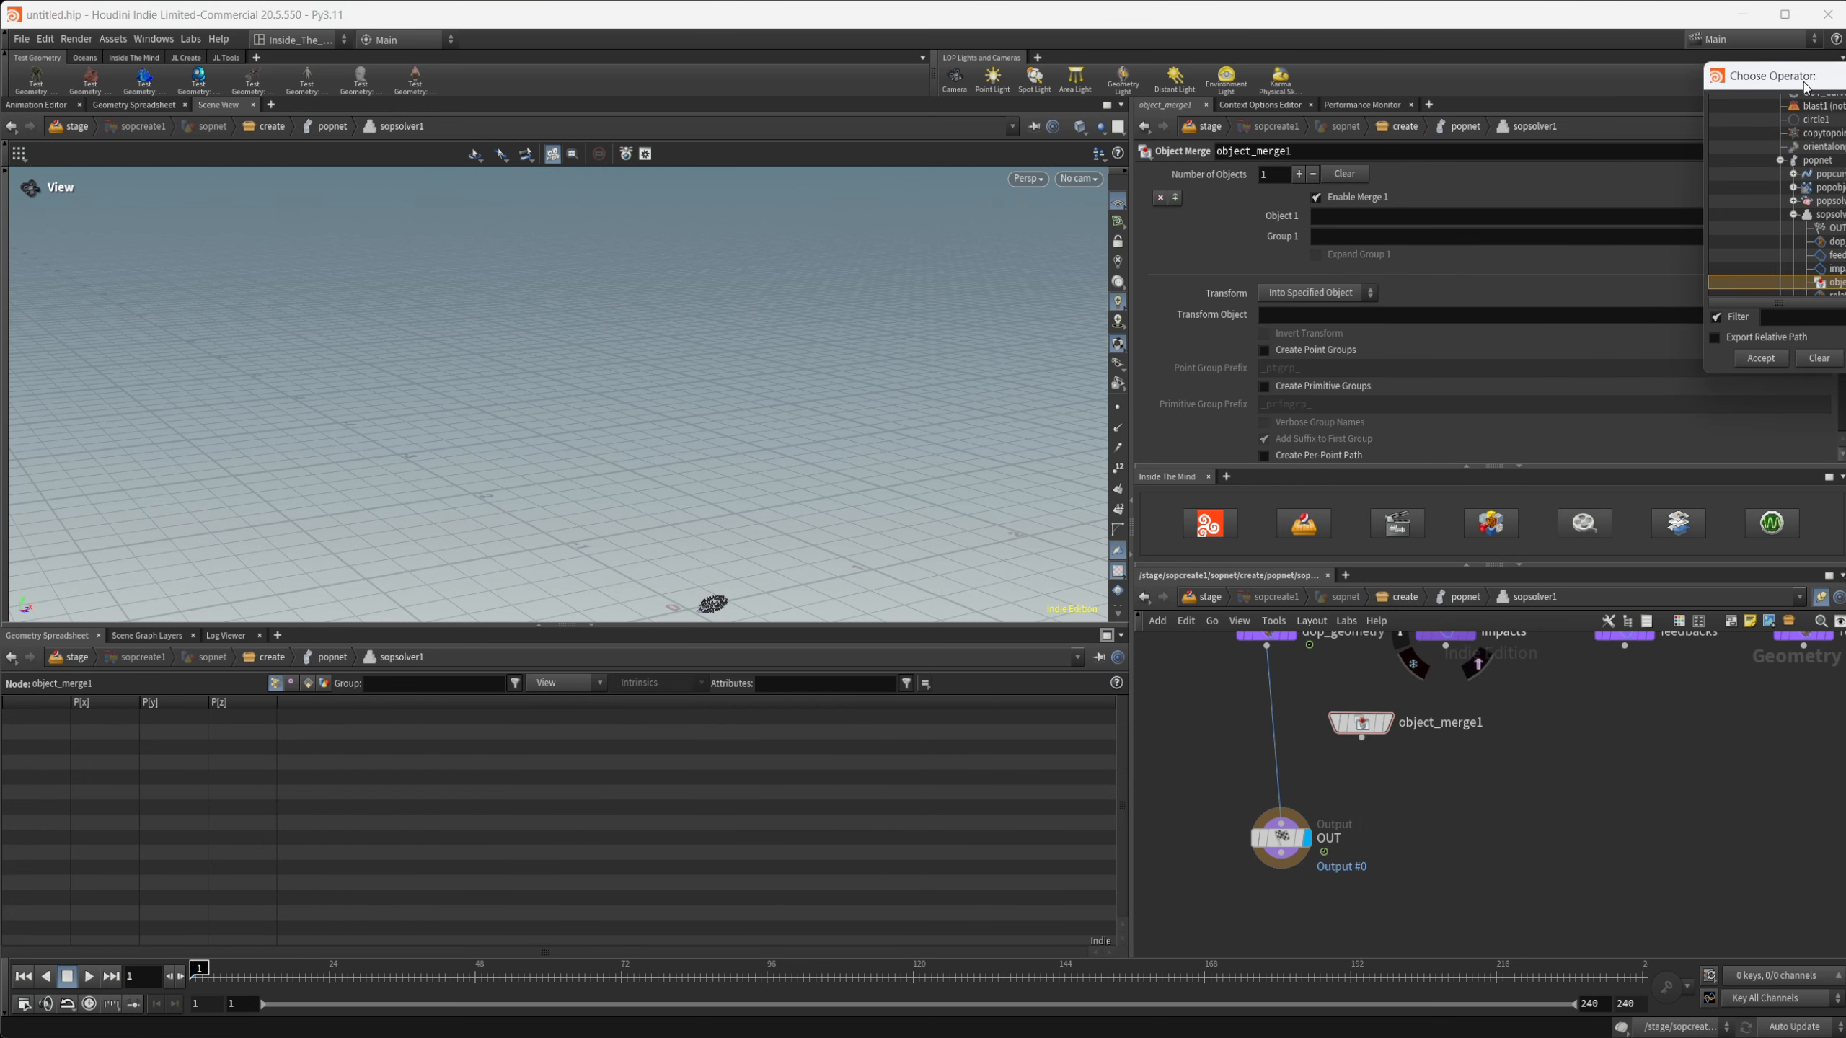
scroll(1388, 480, up, 3)
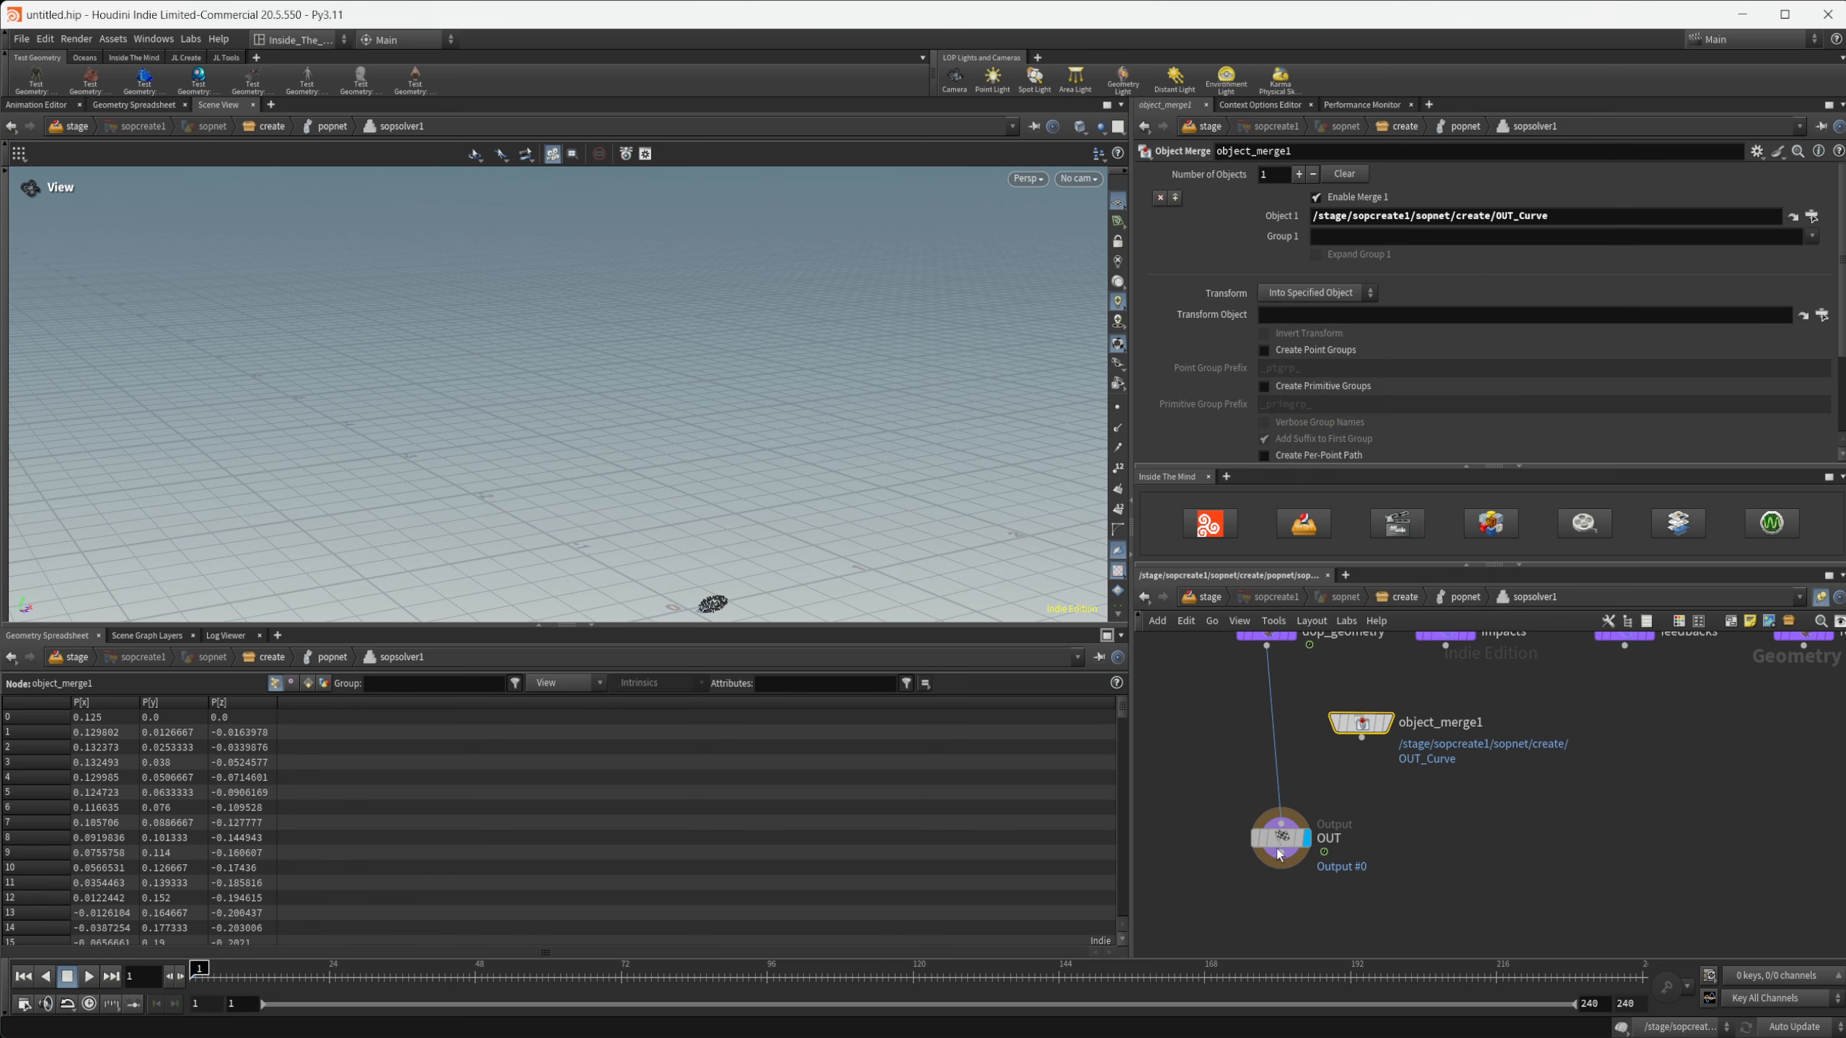
- Insert a Proximity node between dop_geometry and OUT, and connect object_merge1 to its second input
key(Tab)
text(prox)
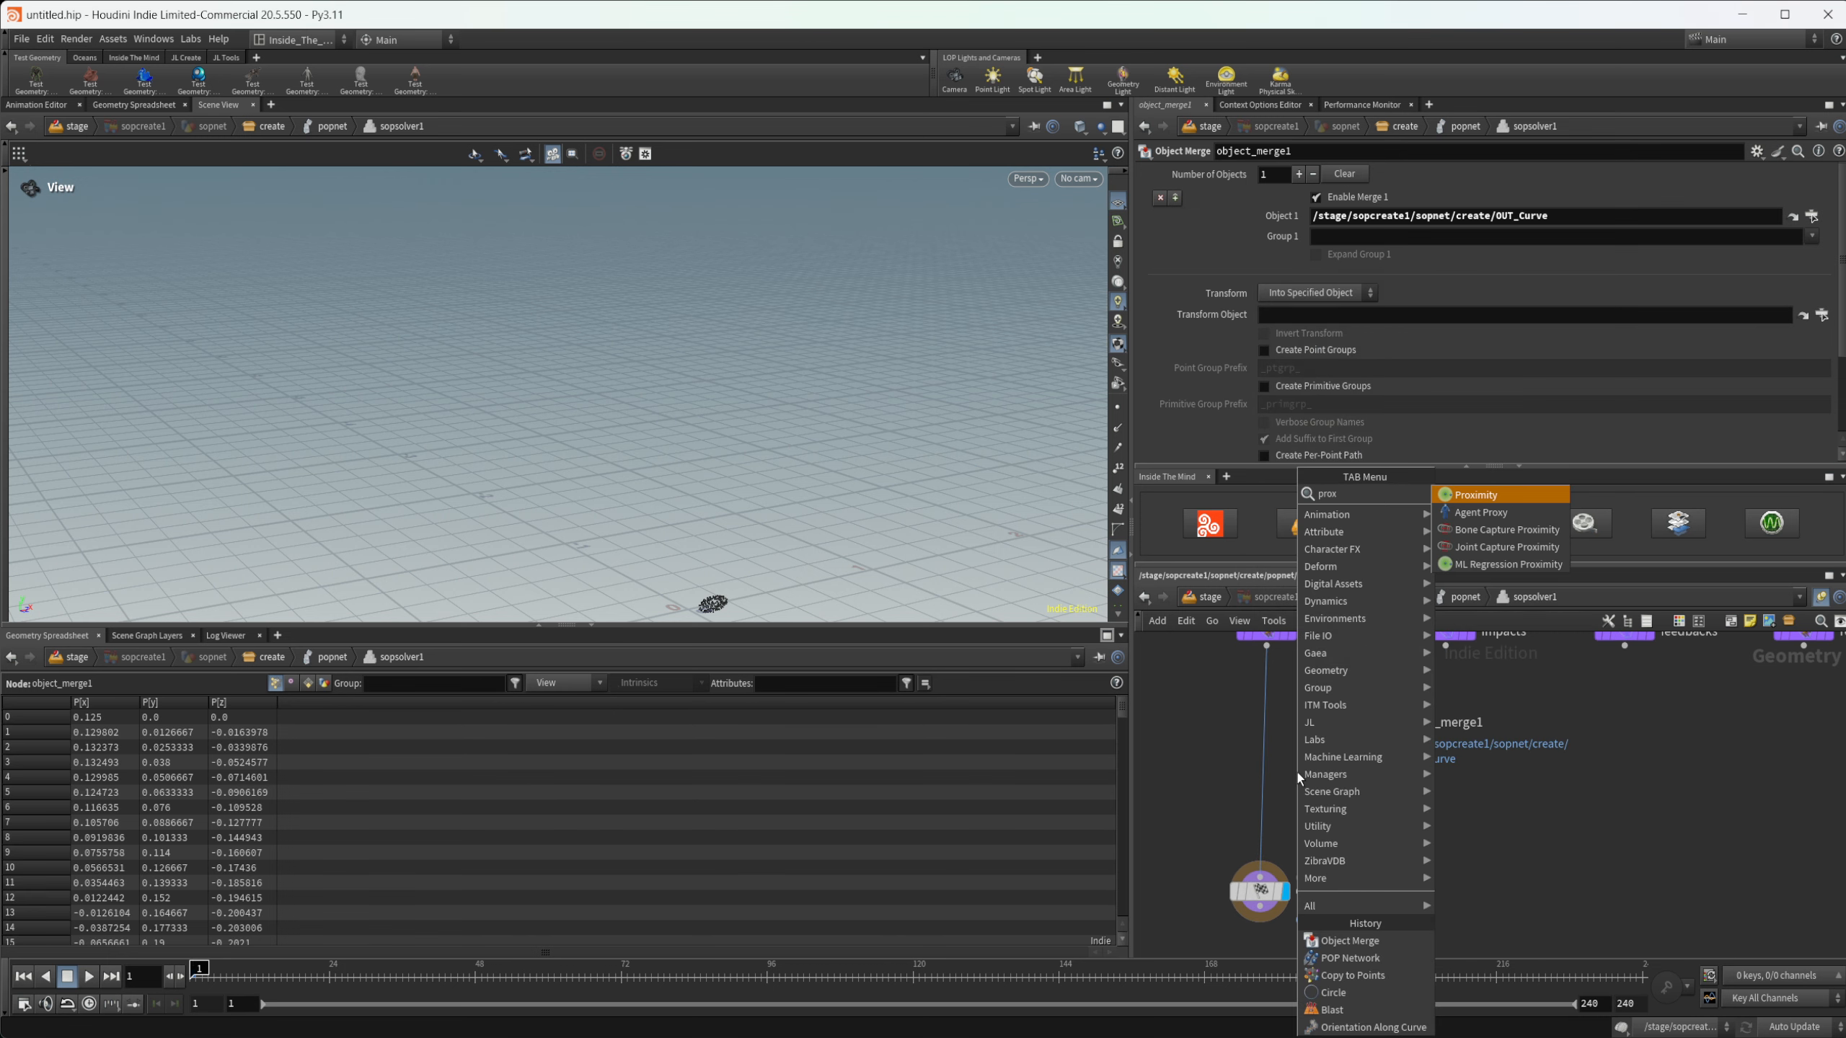
key(Return)
click(1297, 774)
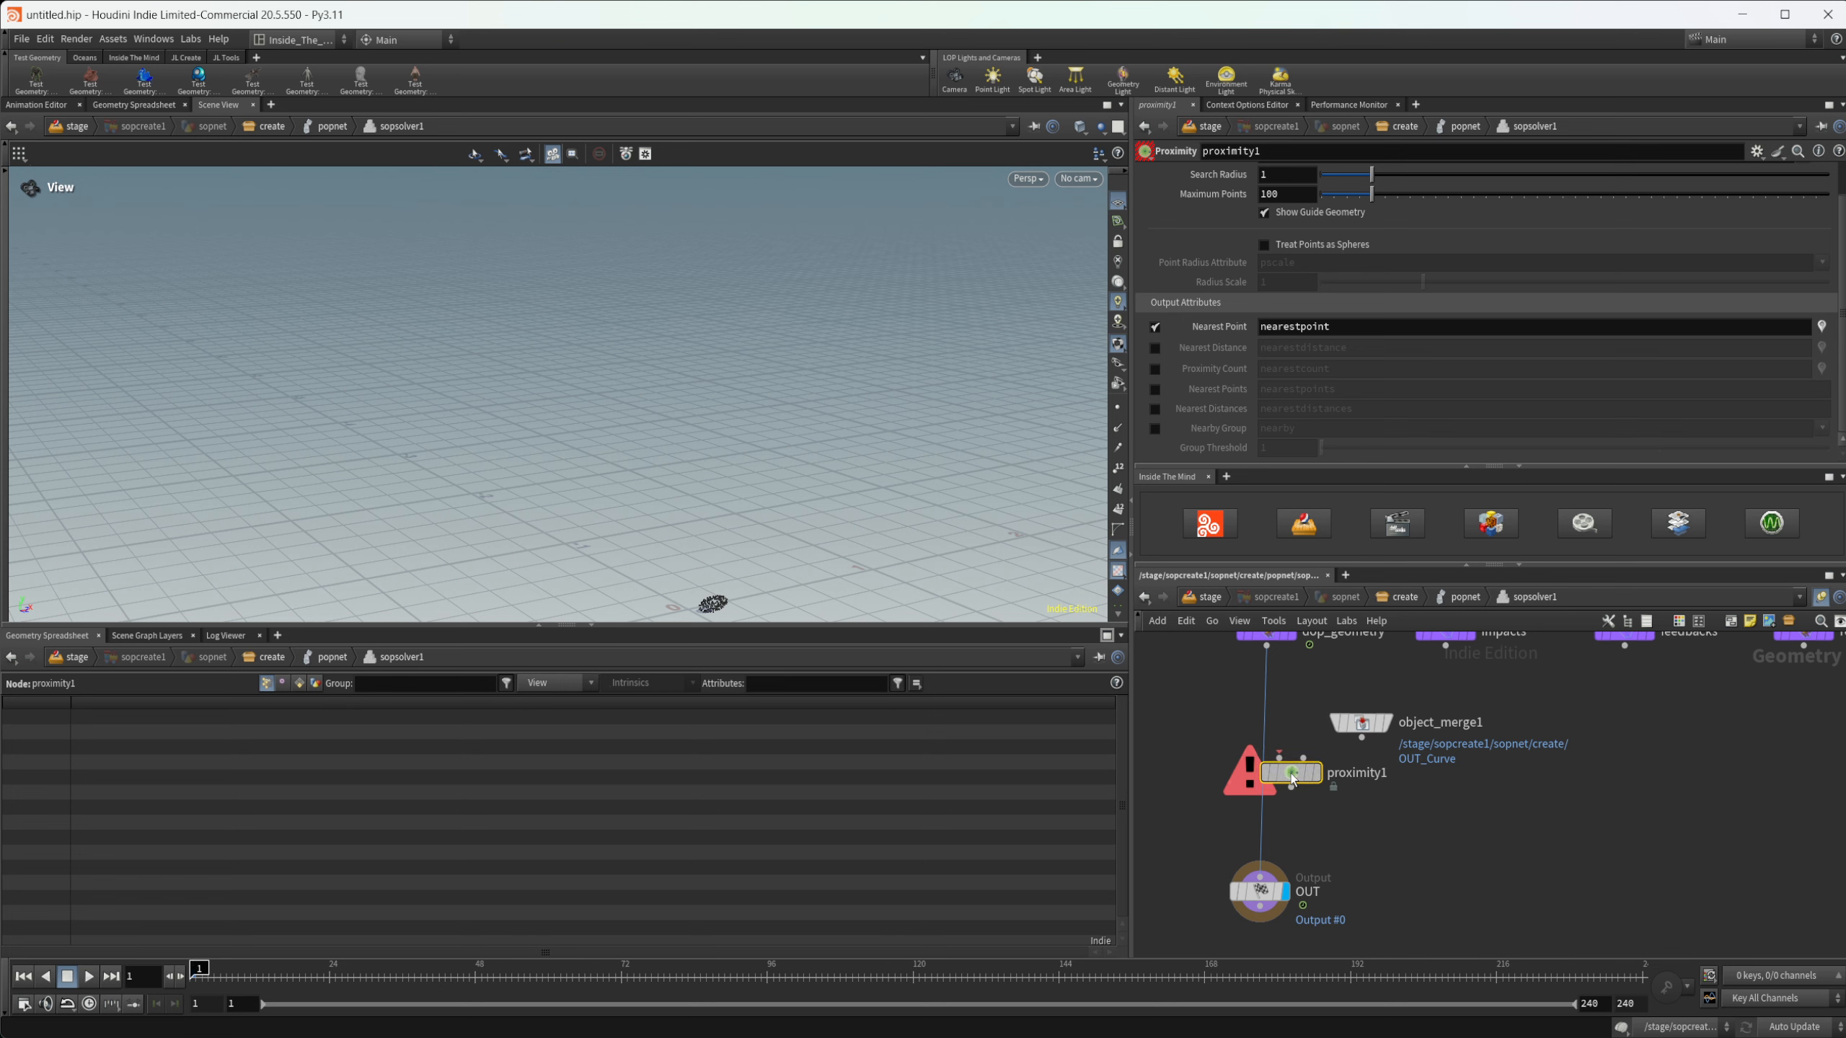
drag(1290, 773, 1261, 774)
drag(1362, 738, 1275, 782)
click(1279, 758)
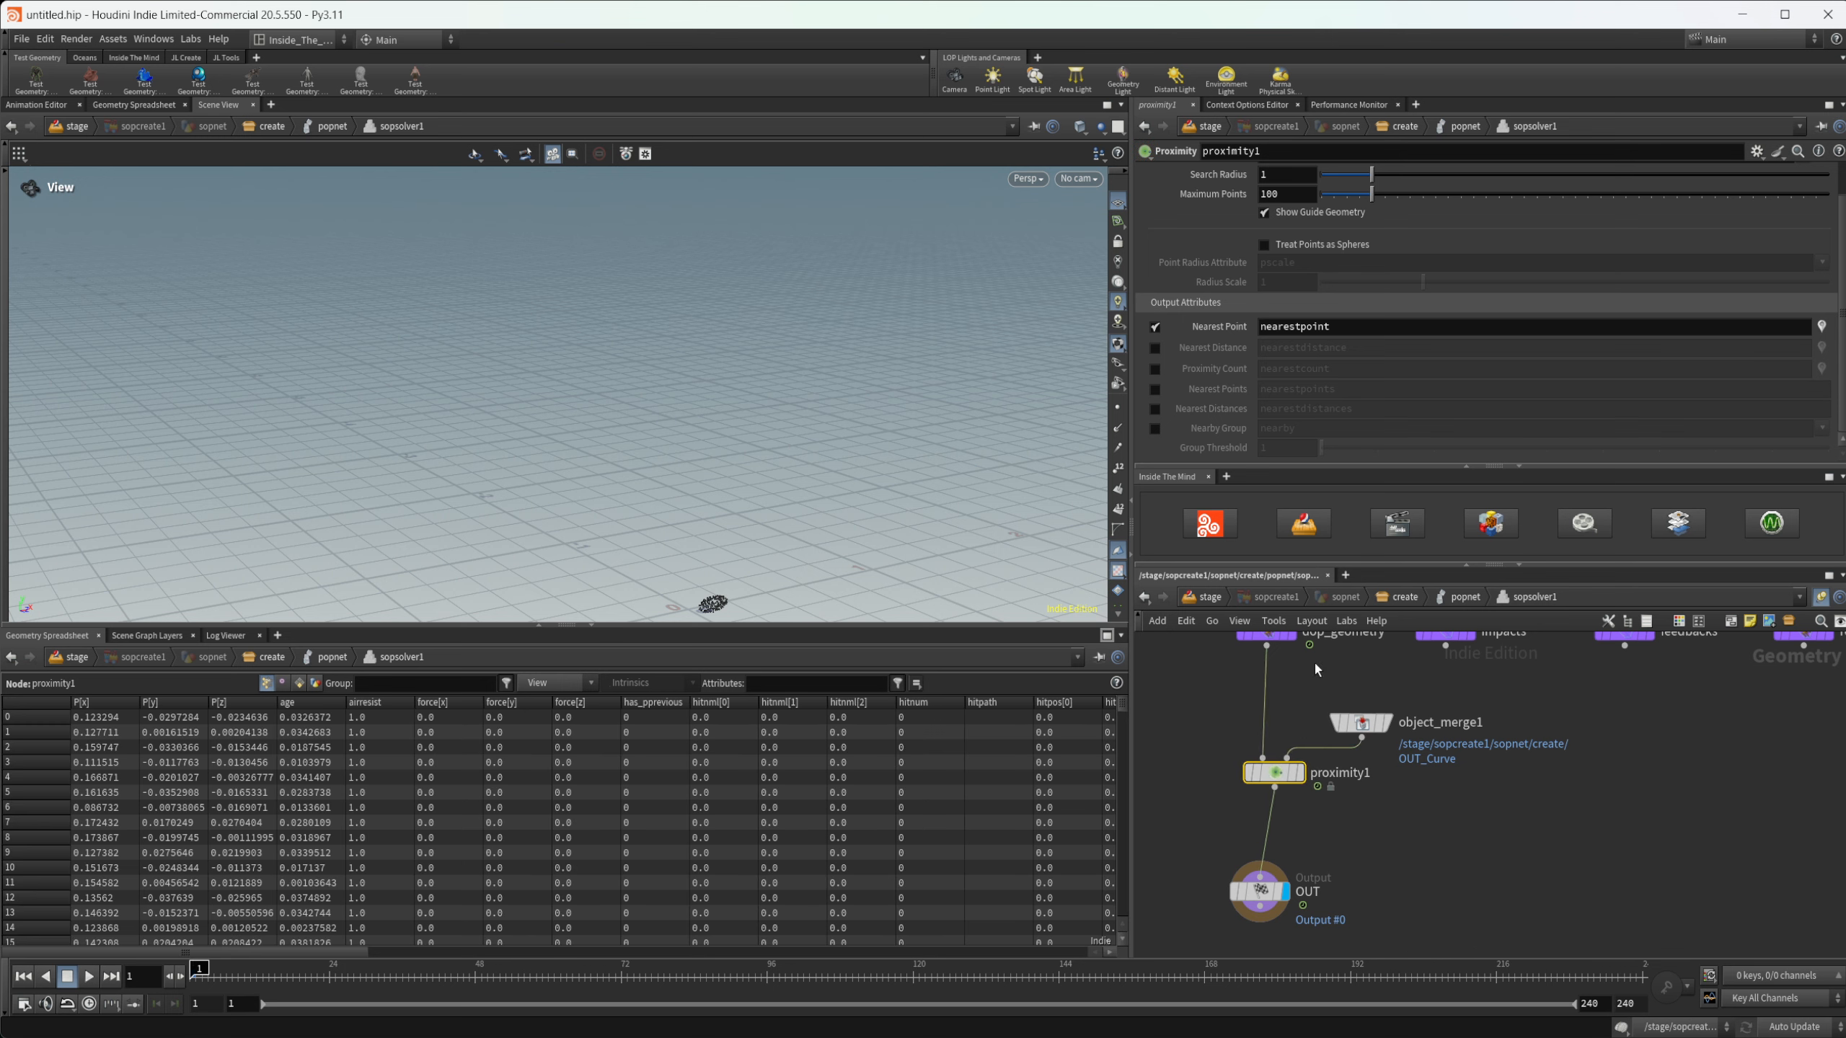
- Set proximity1's Maximum Points to 1000
scroll(1208, 332, up, 2)
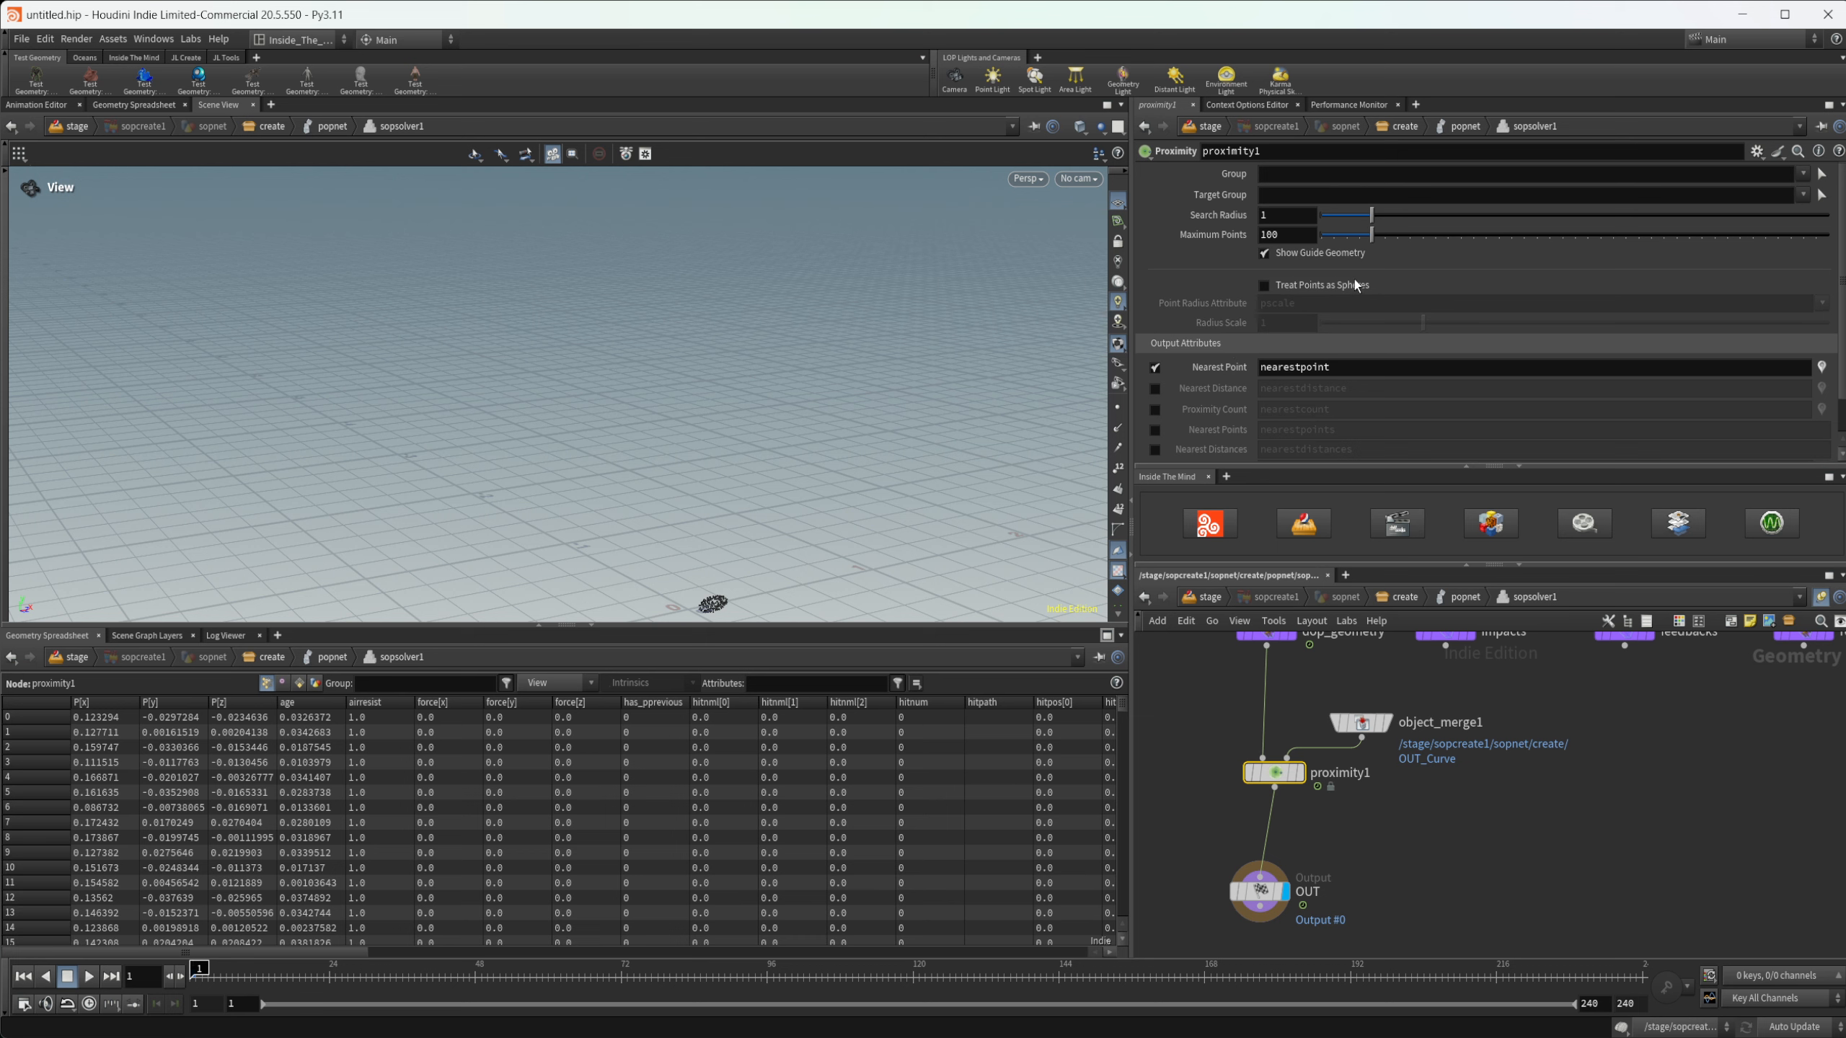
click(1306, 240)
text(0)
key(Return)
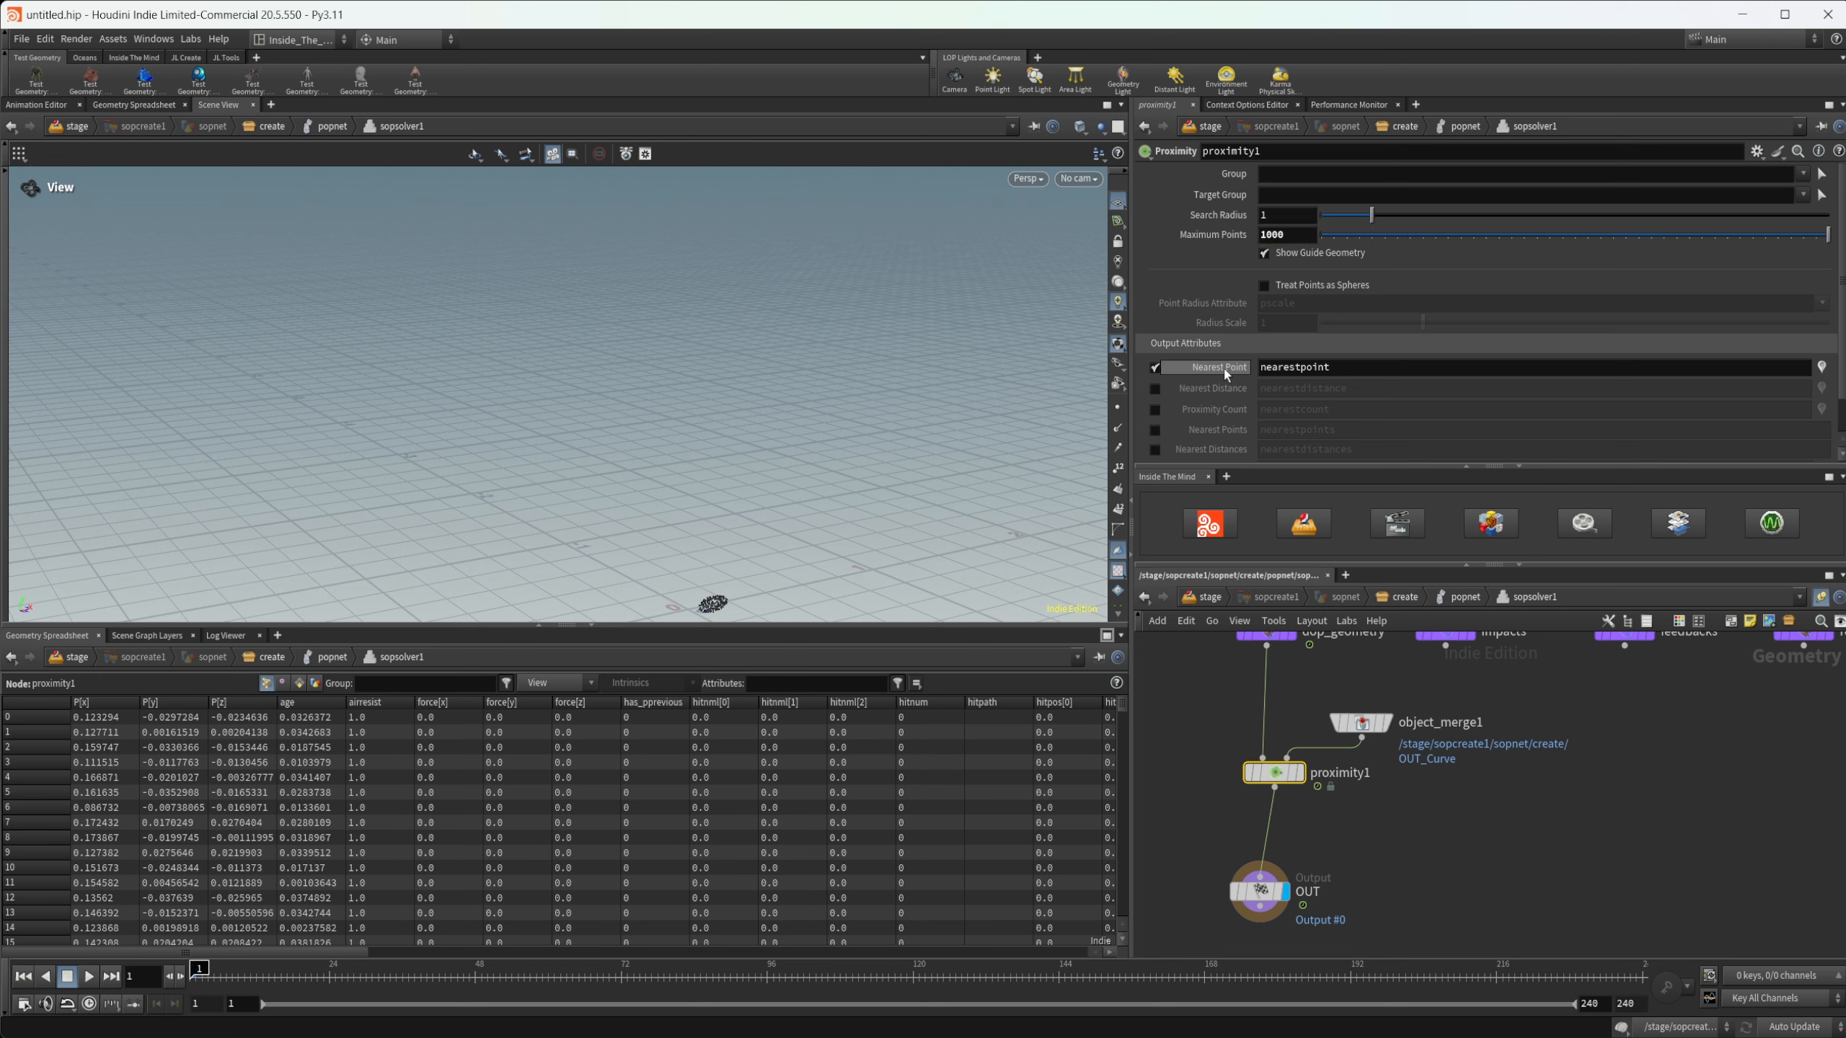
- Disable proximity1's Nearest Point output and enable the Nearby Group output named nearby
click(1156, 369)
scroll(1230, 412, down, 2)
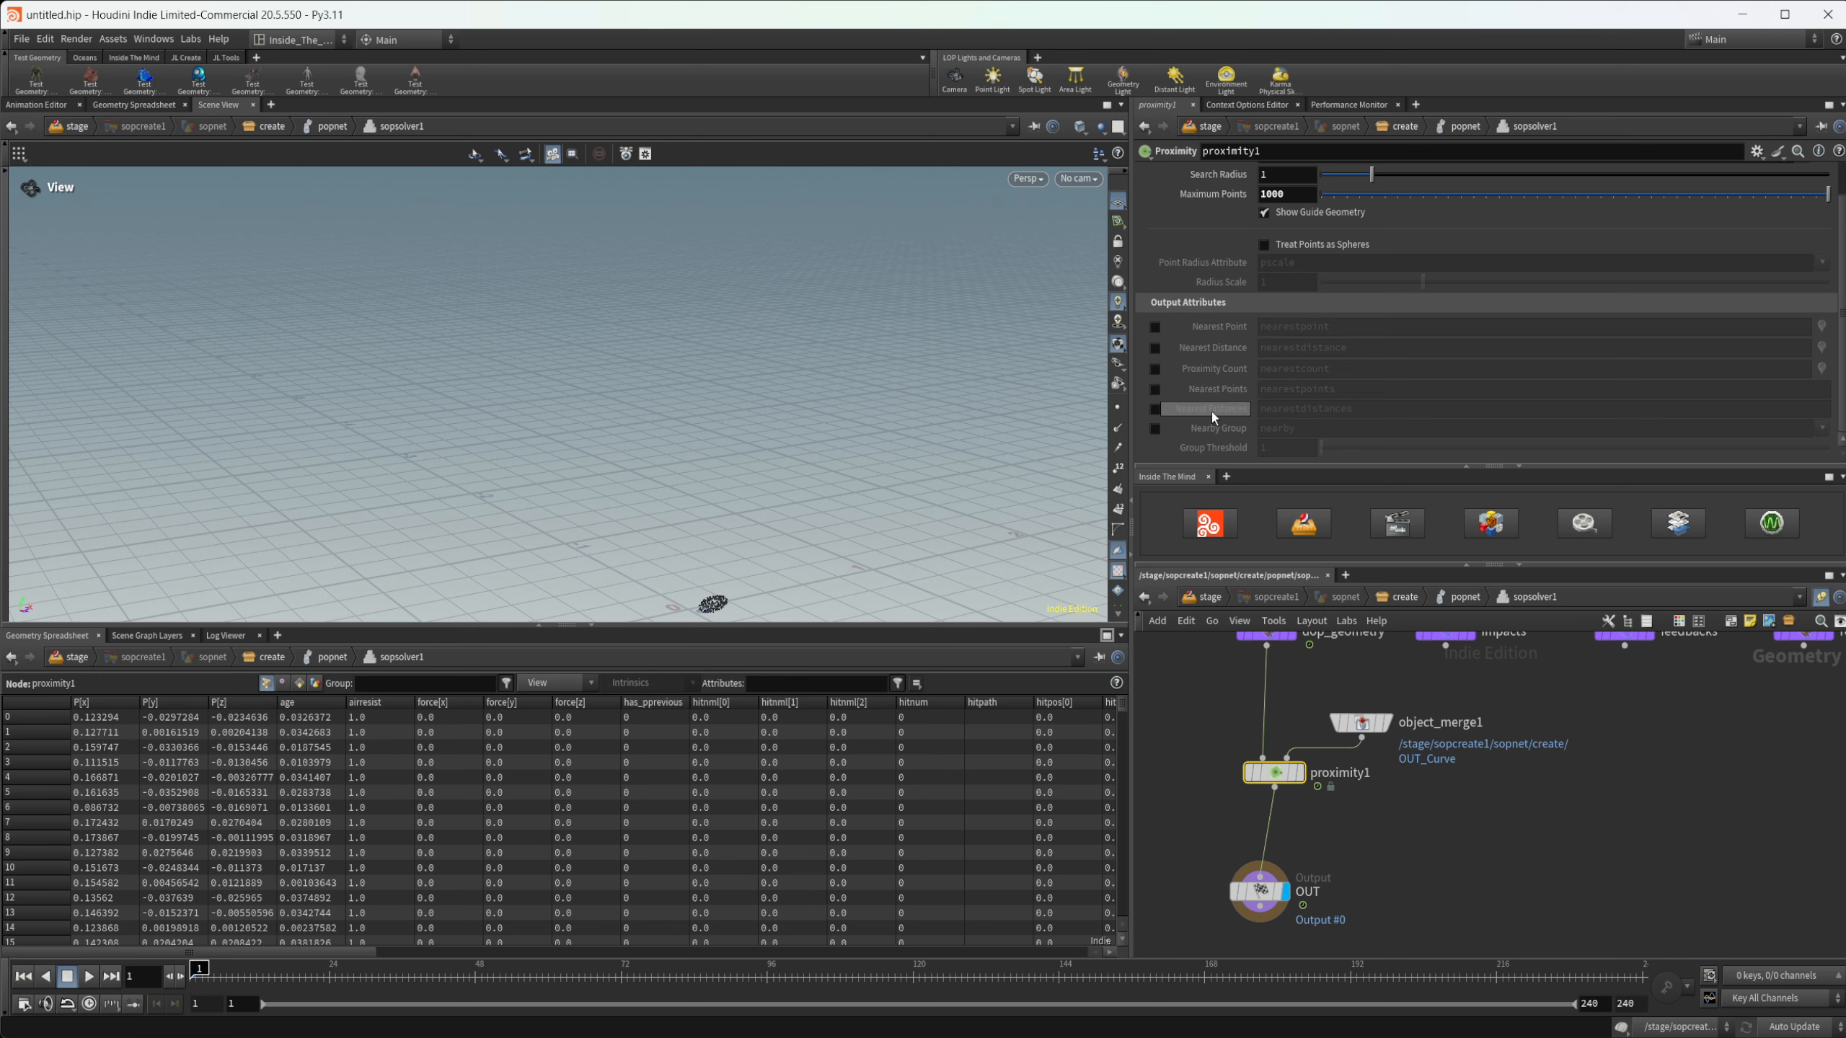
click(1156, 429)
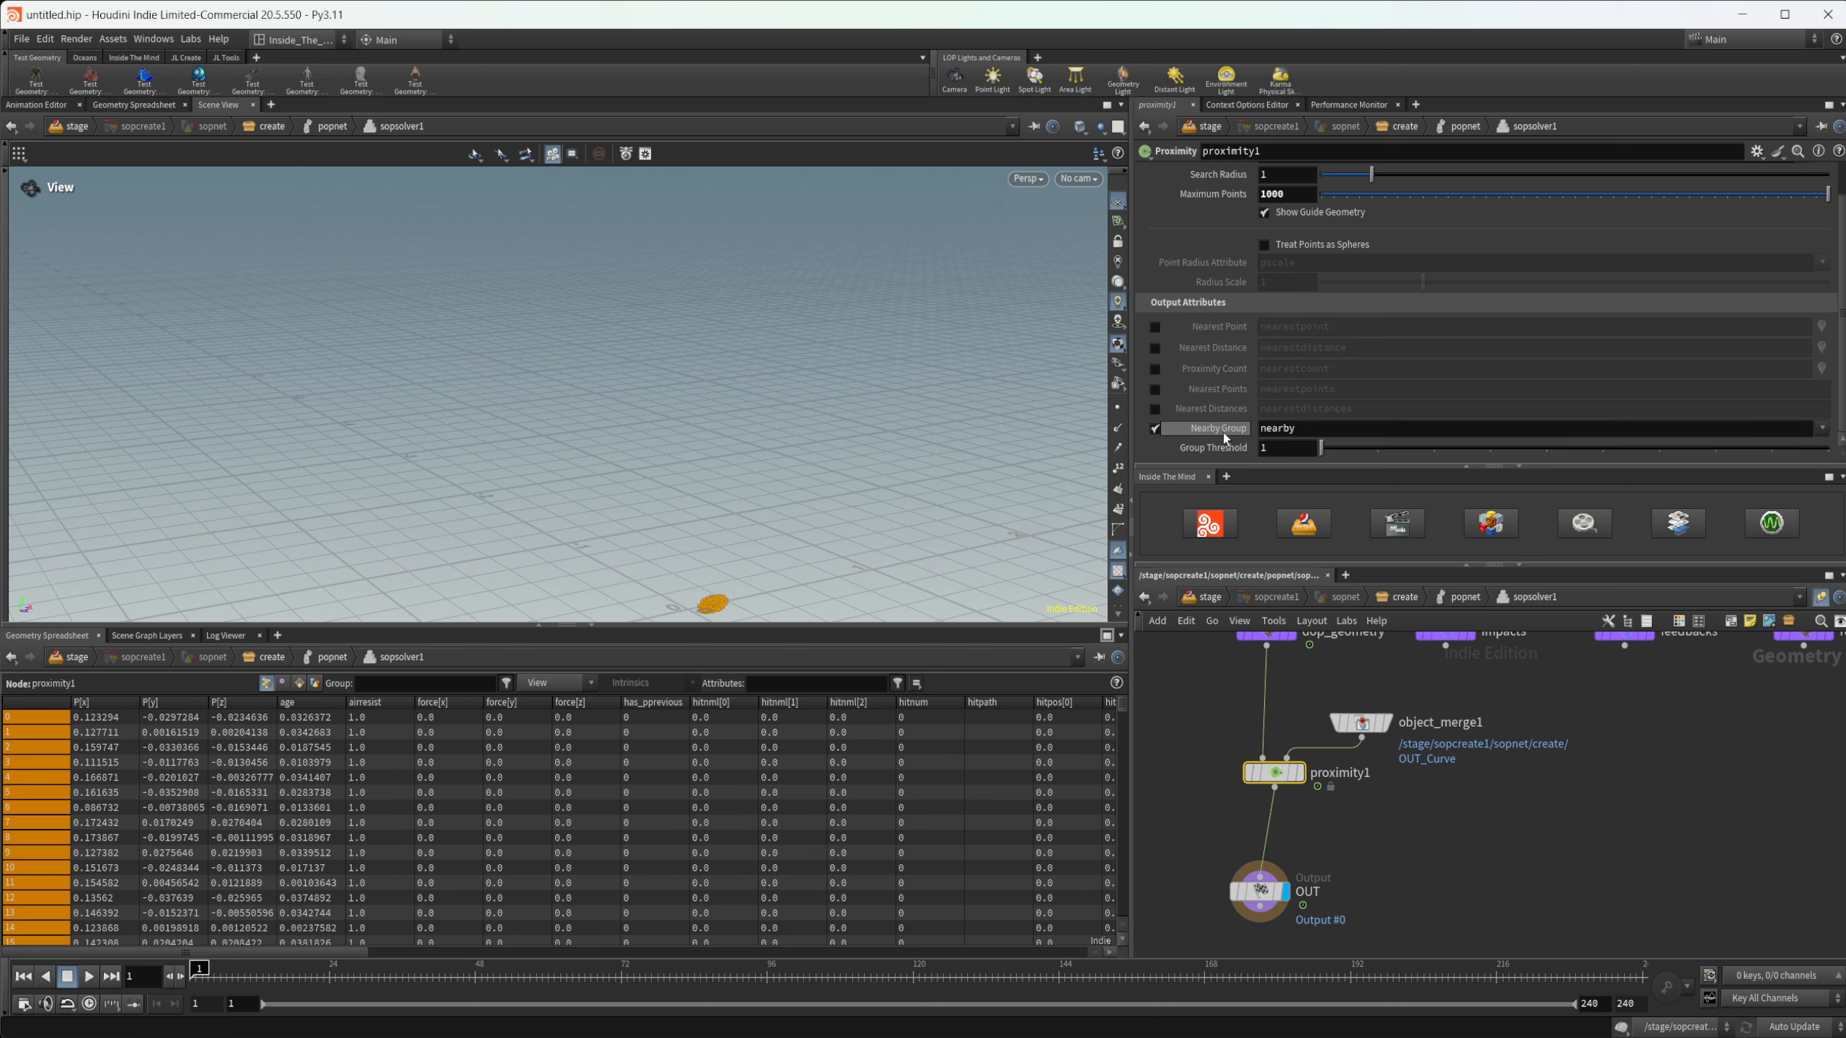
scroll(1265, 268, up, 2)
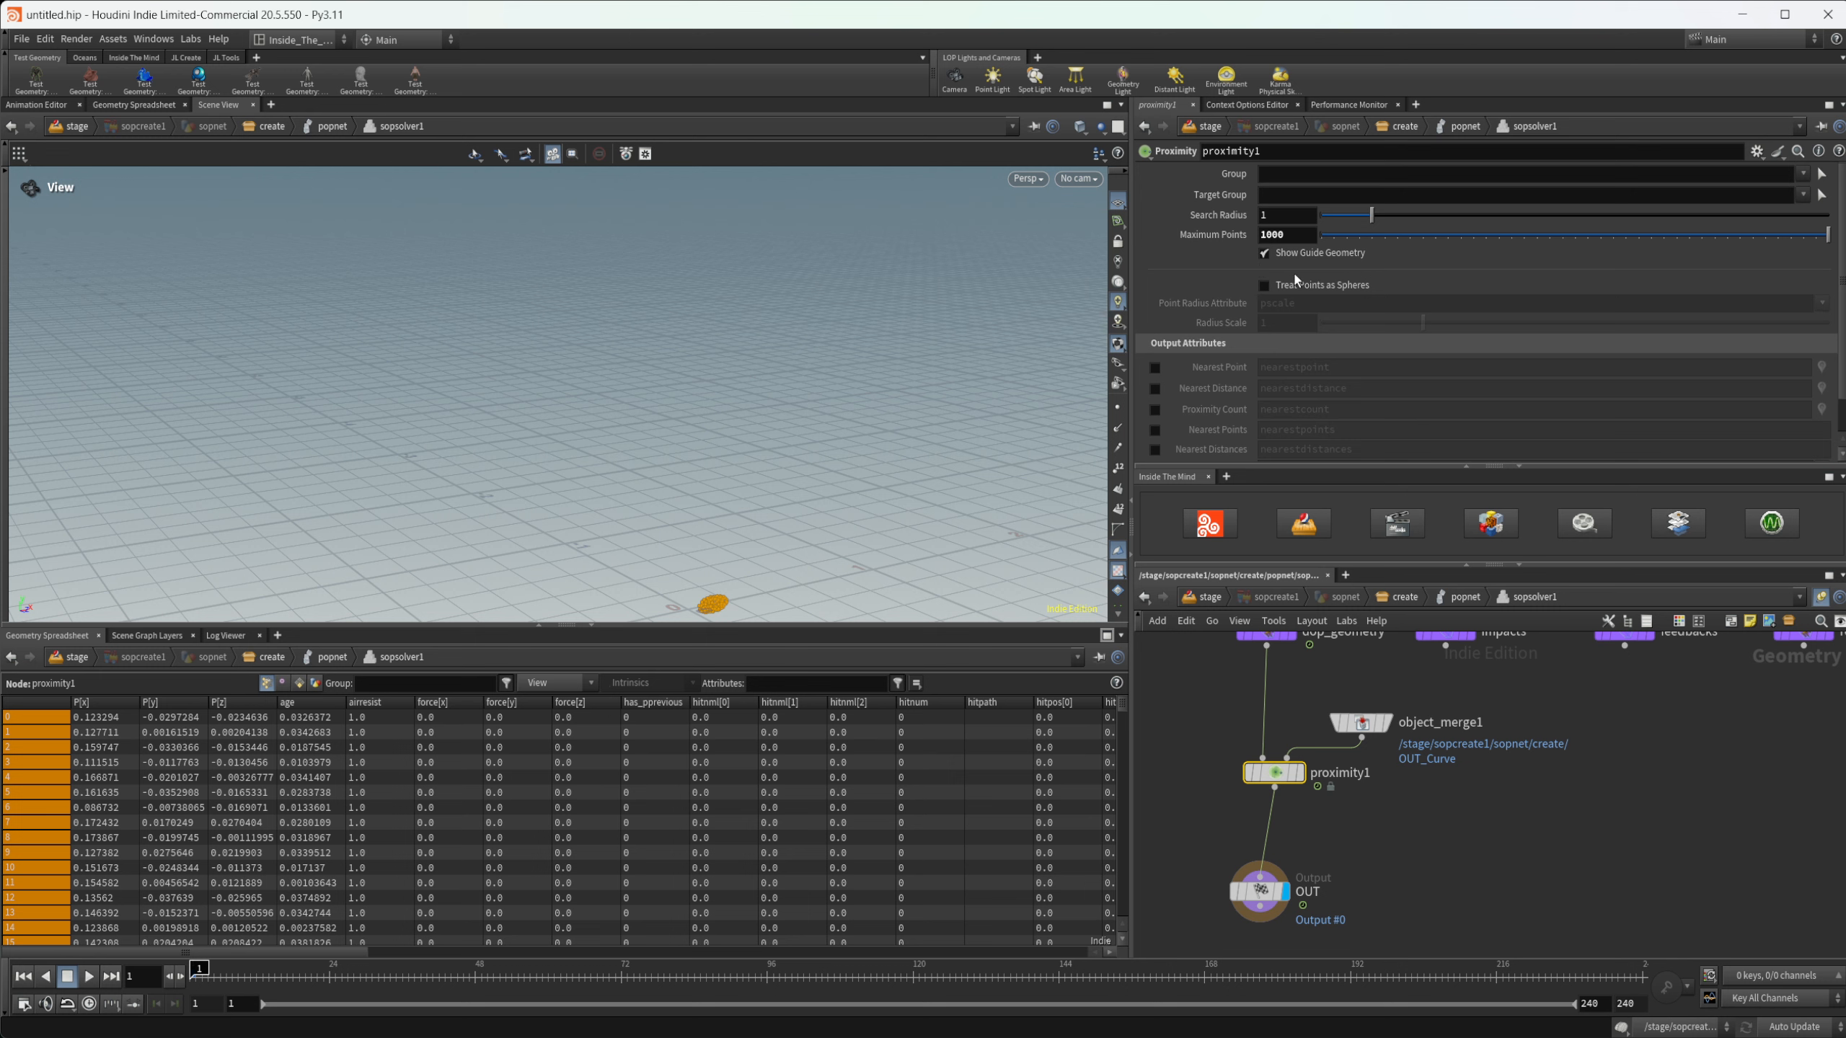
scroll(1301, 807, up, 2)
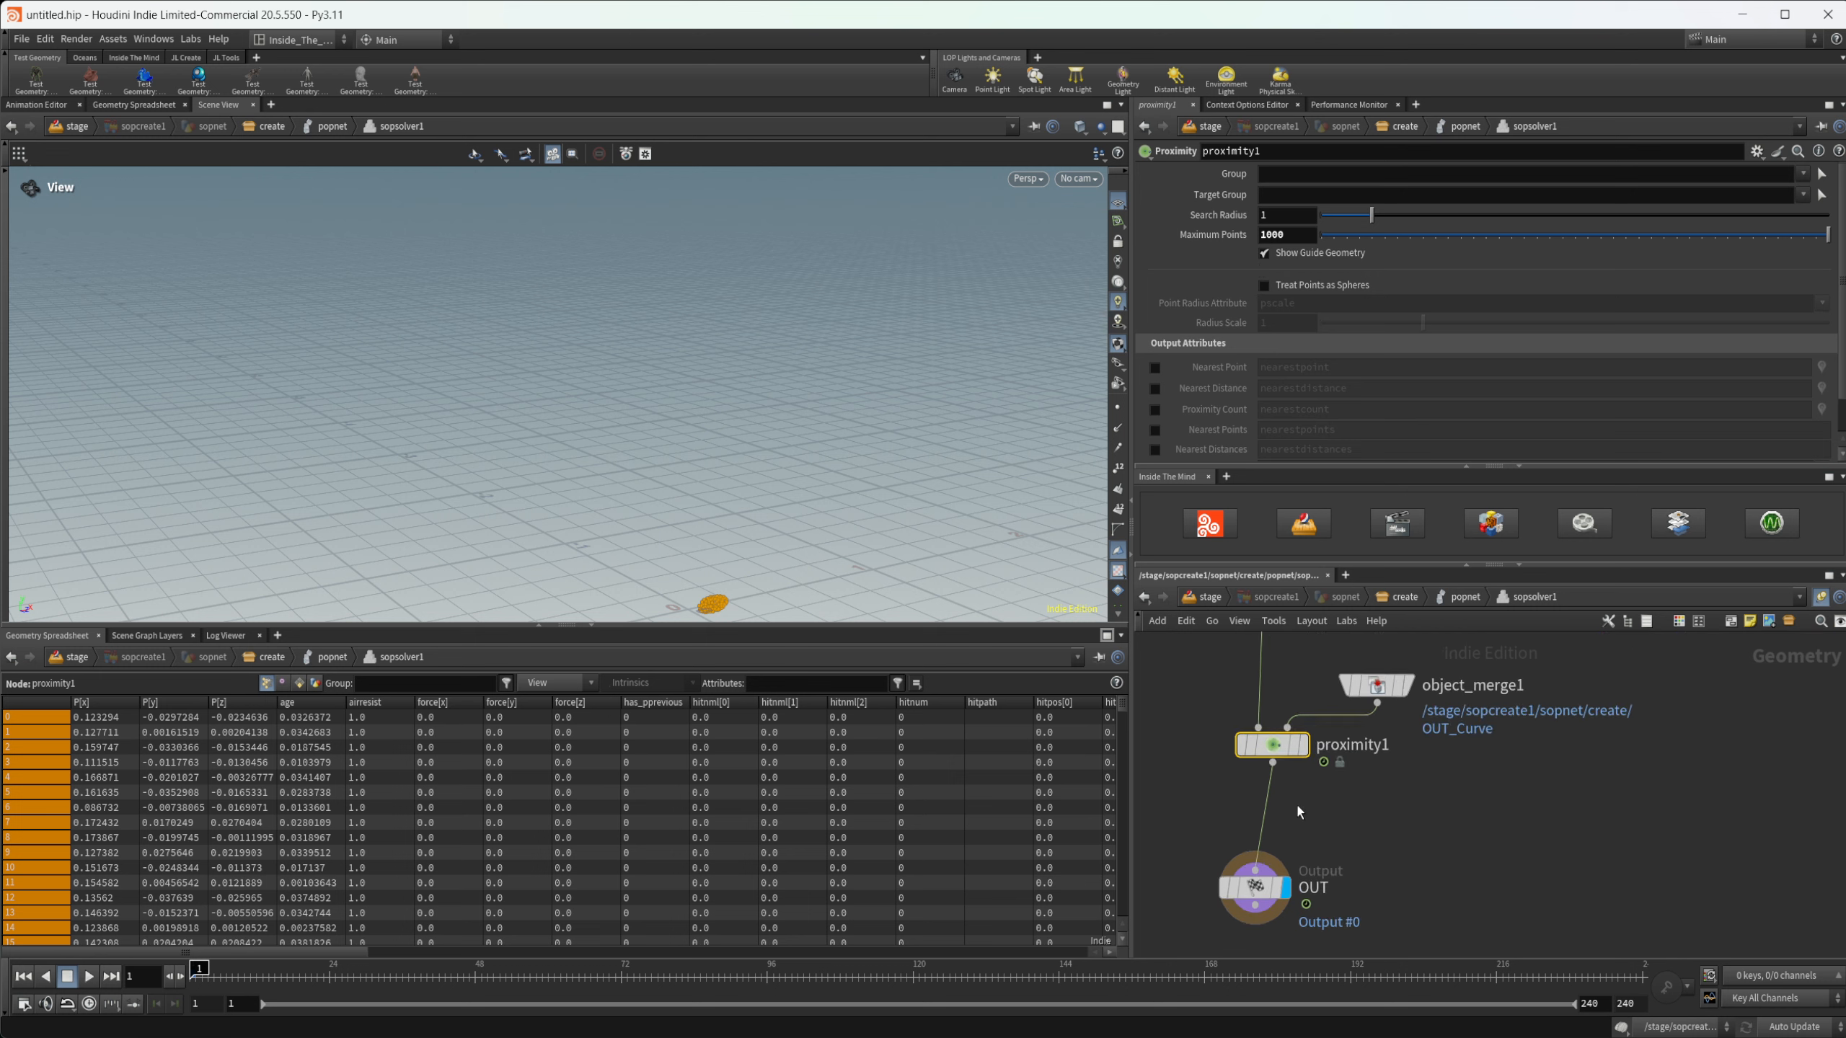
- Insert a Blast node on the wire between proximity1 and OUT
mouse_move(1279, 759)
key(Tab)
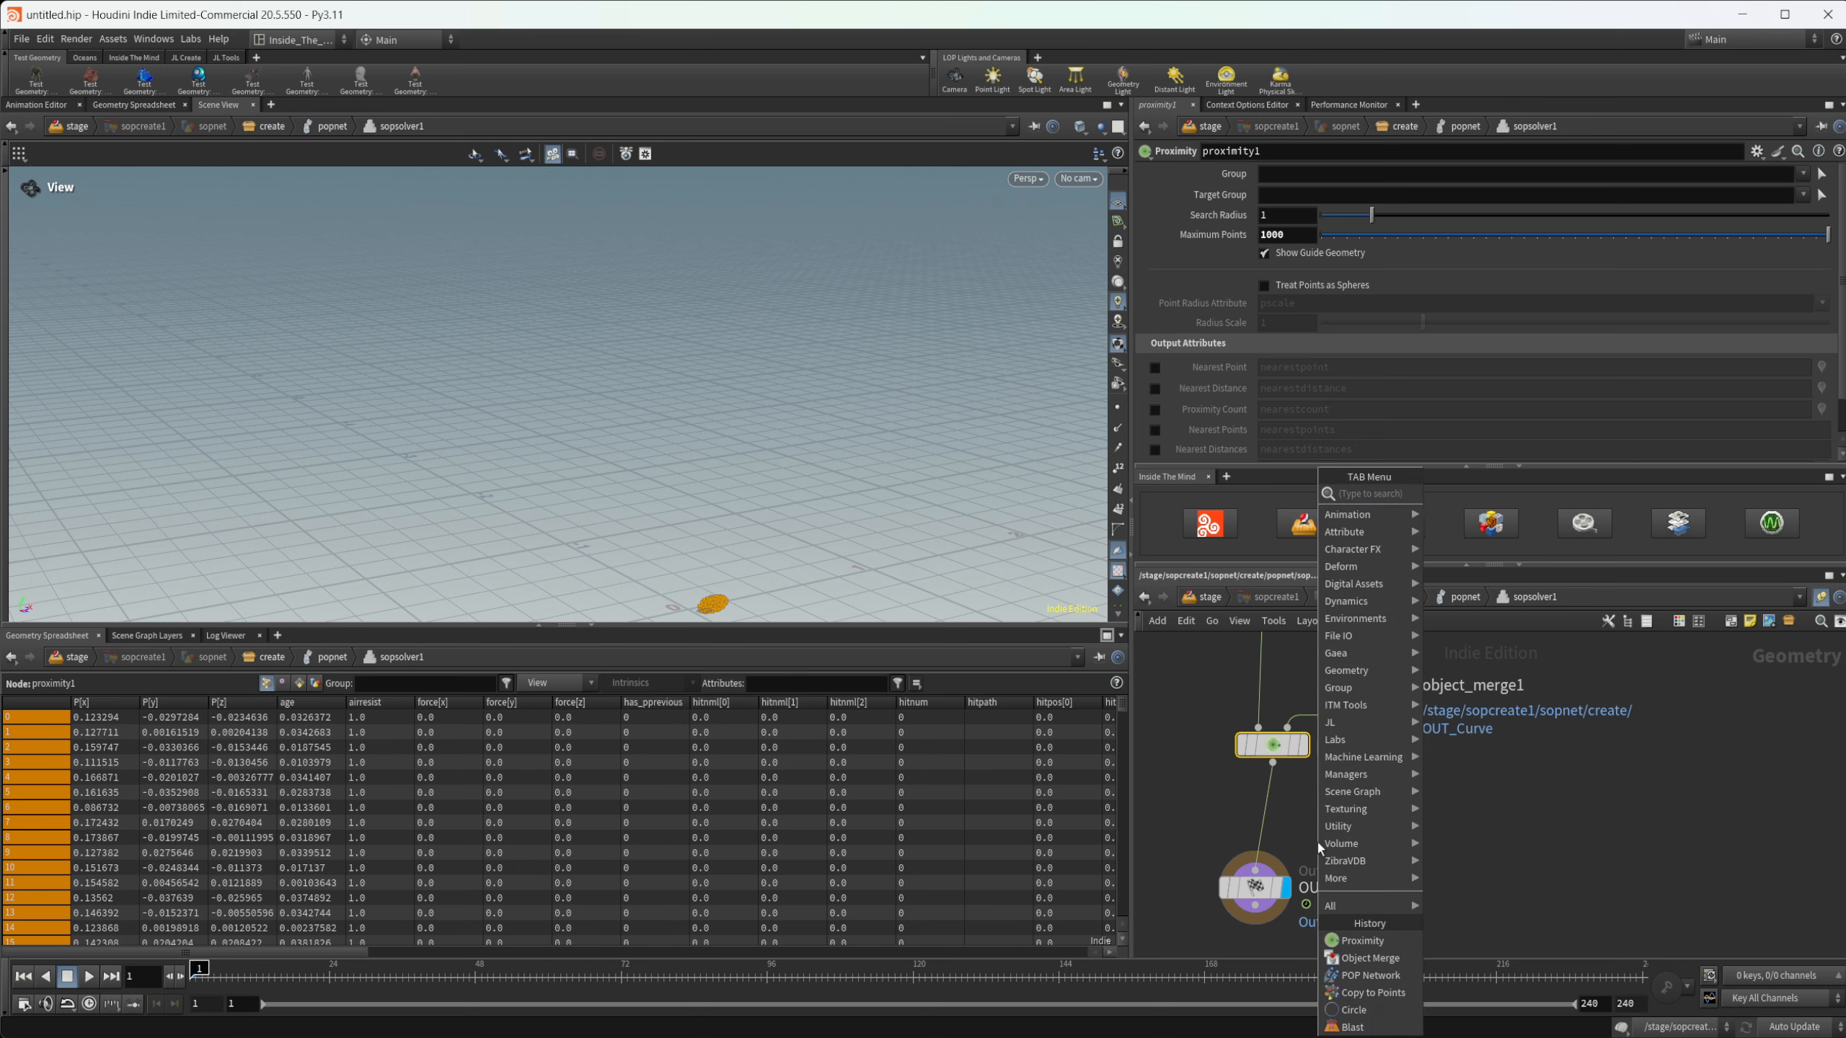
text(b)
key(Escape)
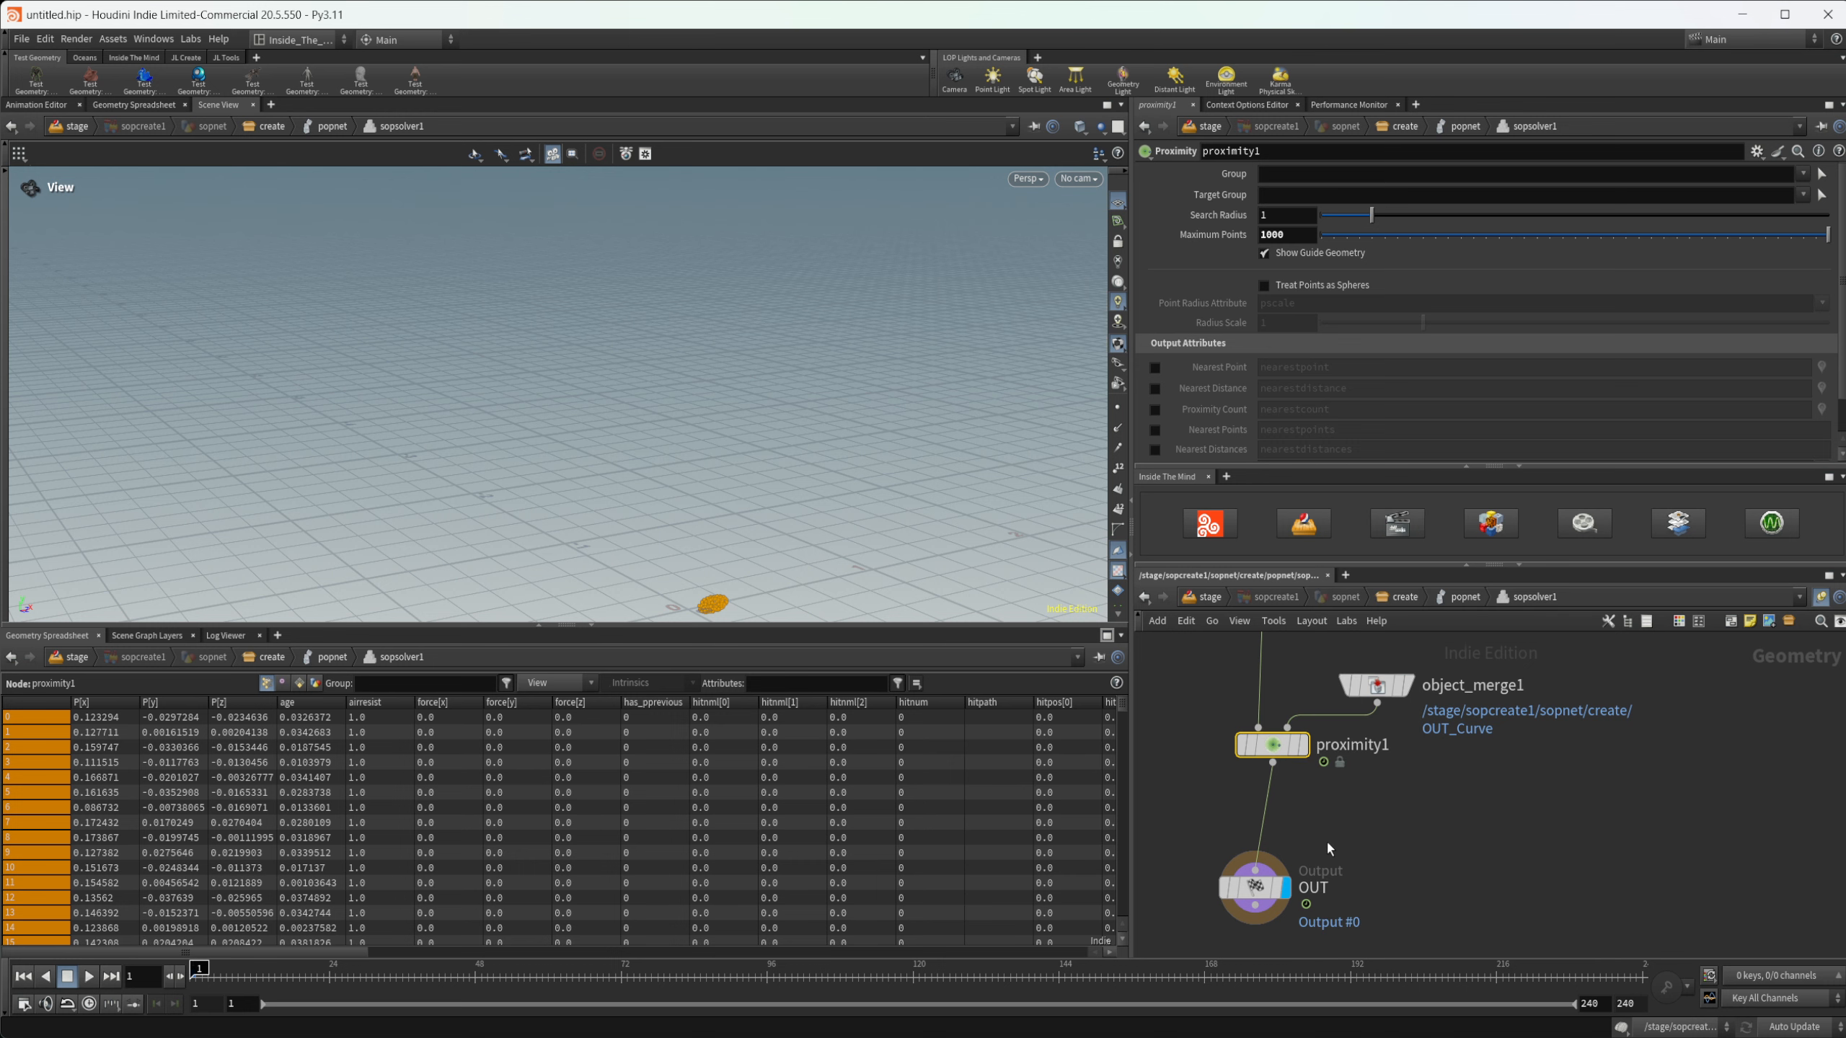
click(1327, 843)
drag(1328, 841, 1284, 821)
- Set the Blast node's Group to nearby and its Group Type to Points
click(1814, 173)
click(1815, 222)
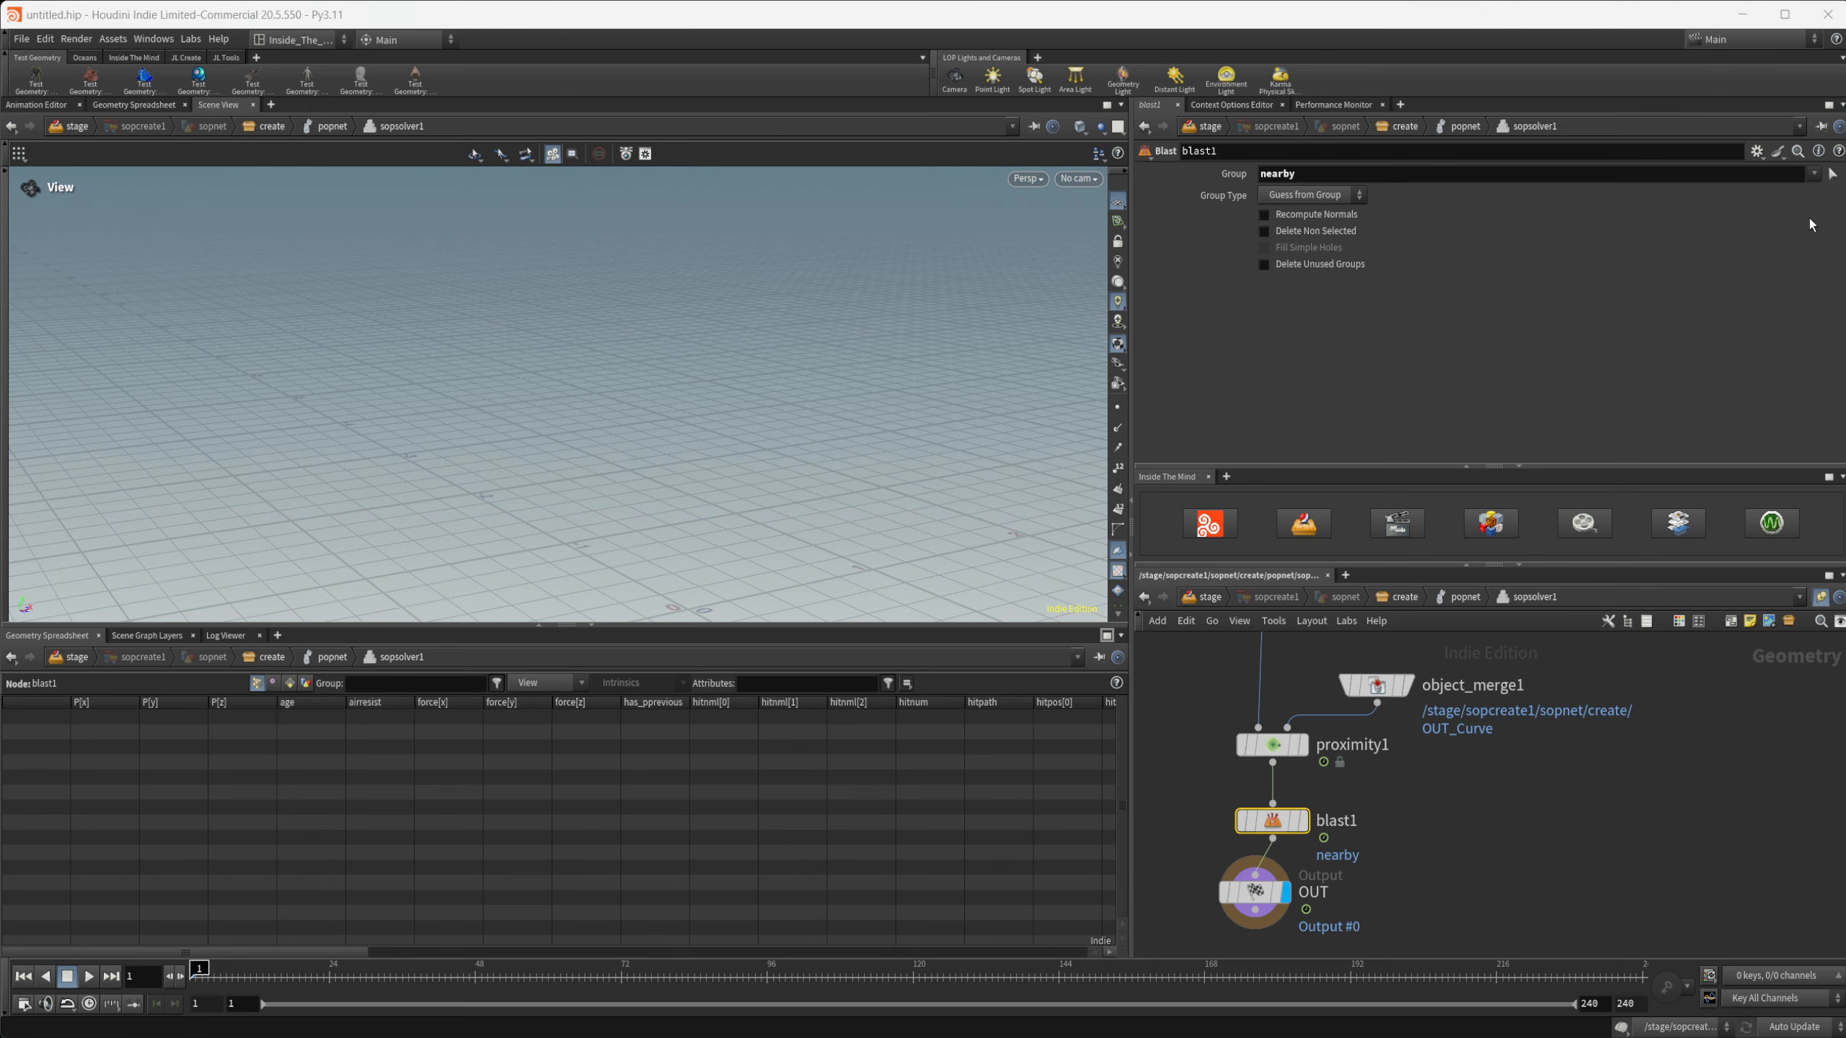
click(1311, 195)
click(1301, 266)
- Play the simulation, stop it, and scrub to frame 95 to examine the remaining particles
click(90, 976)
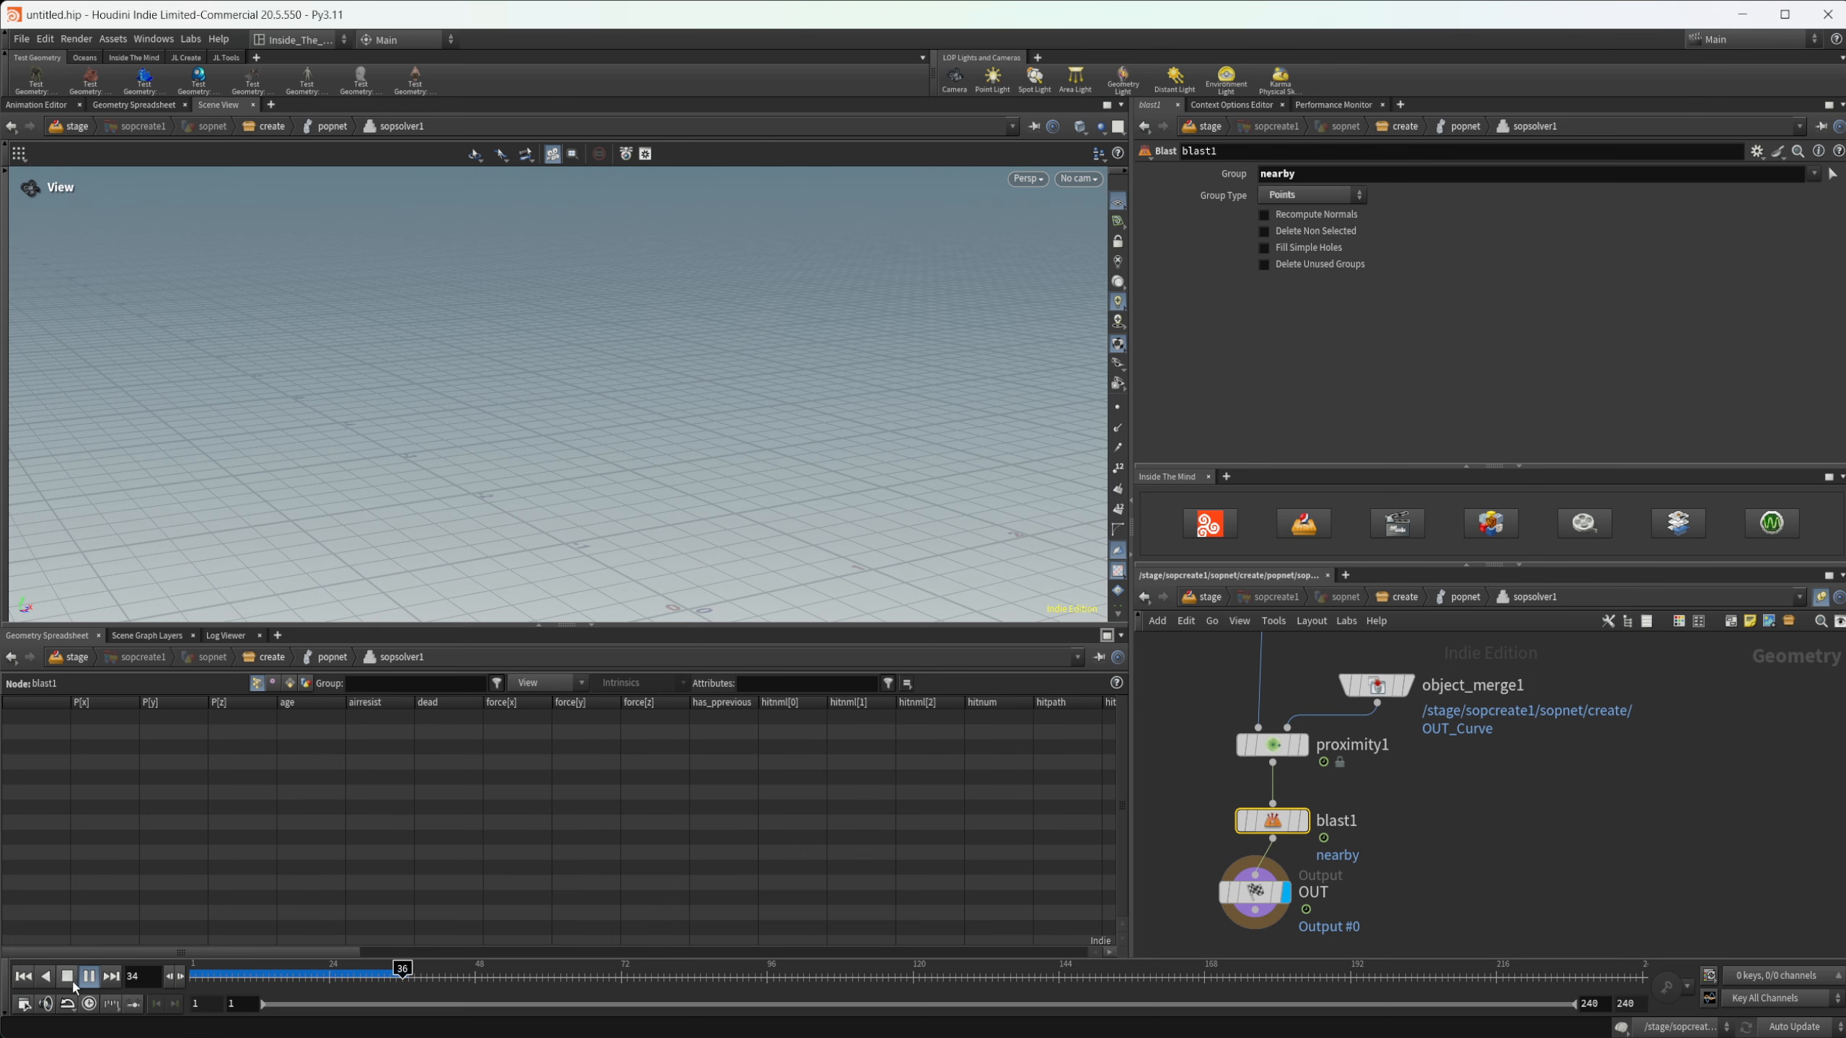
click(68, 979)
right_drag(669, 476, 294, 519)
right_drag(639, 417, 454, 462)
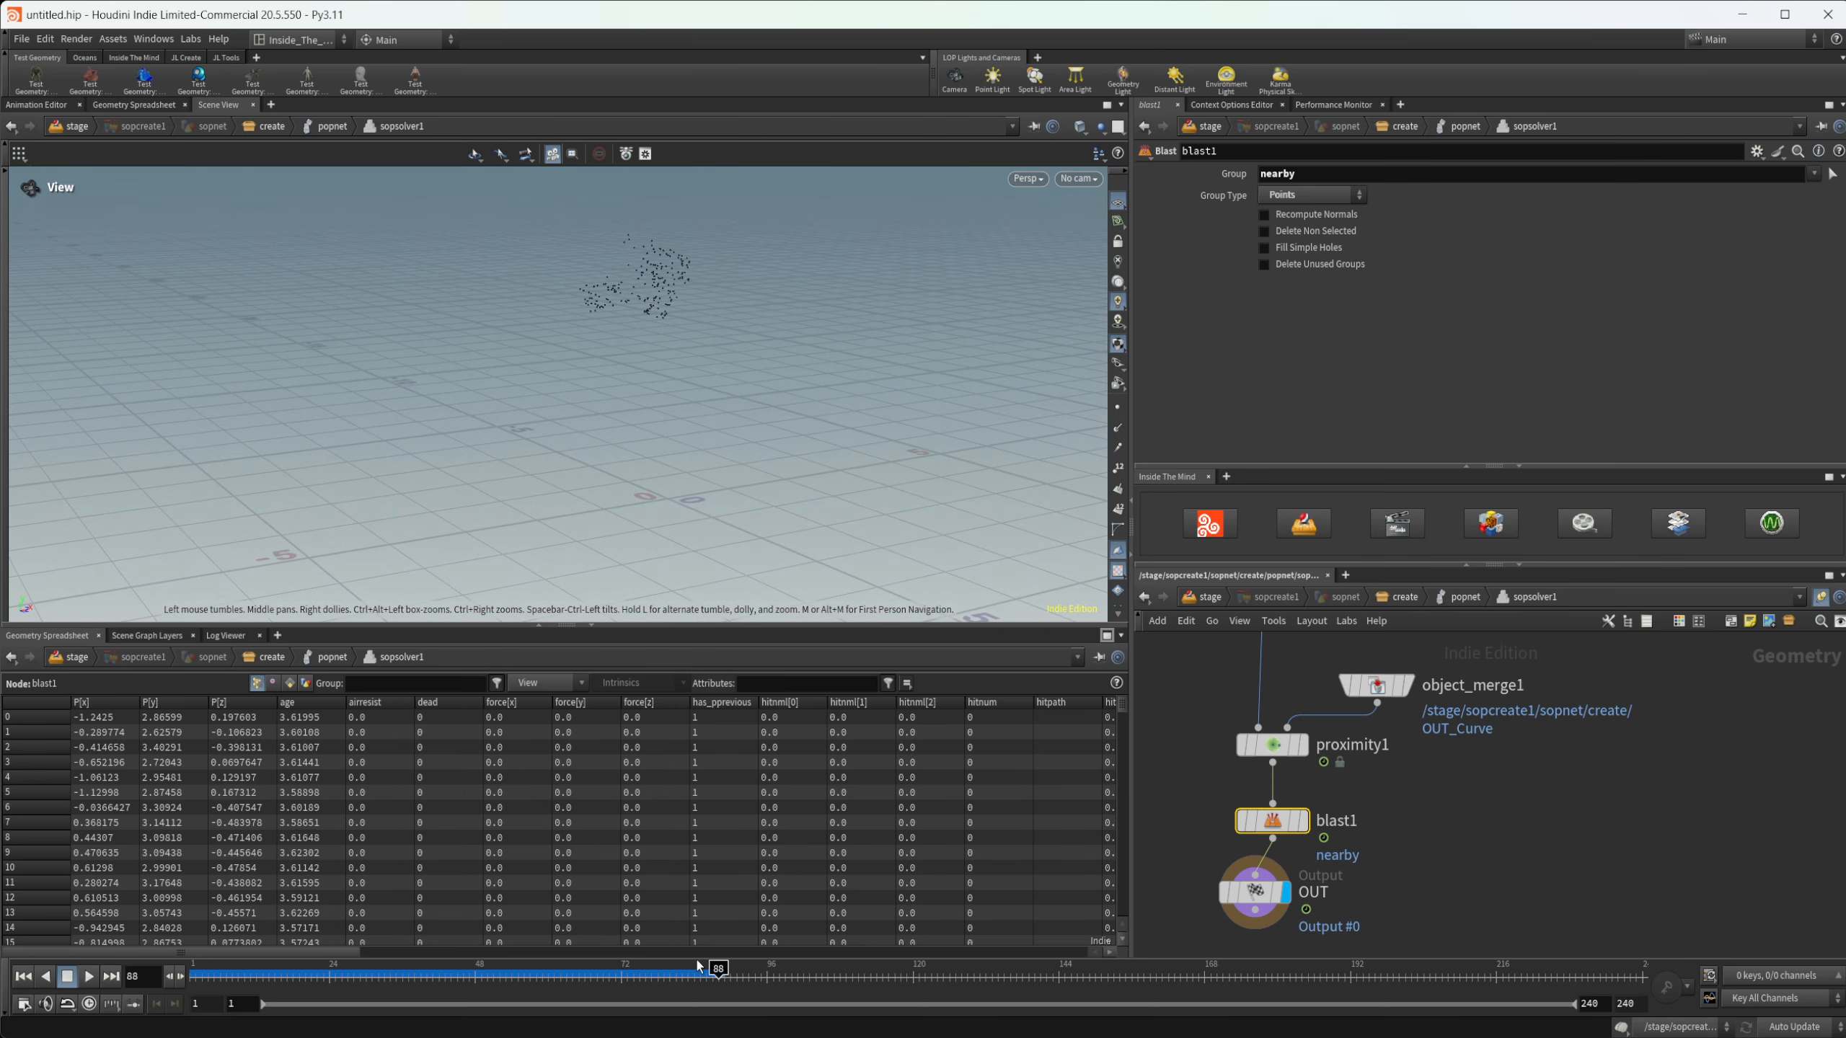
drag(696, 973, 755, 974)
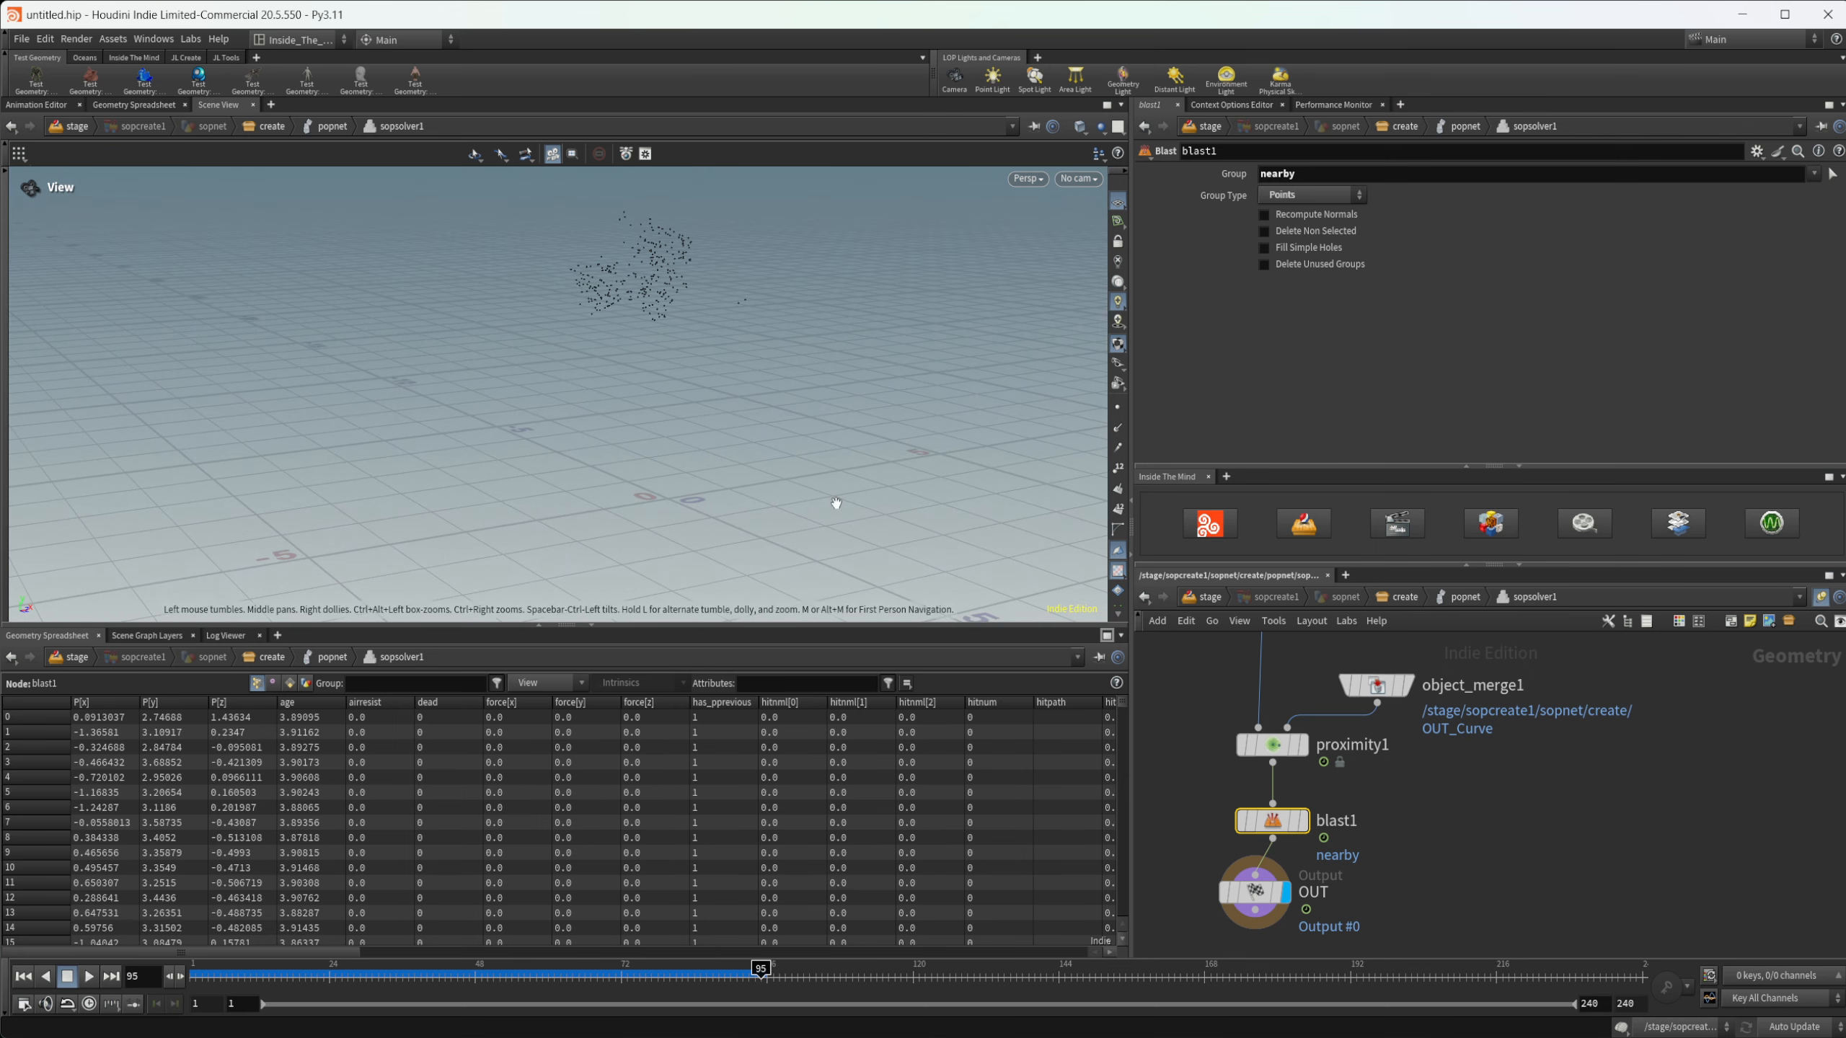
- Reduce proximity1's Search Radius to 0.19
click(1275, 744)
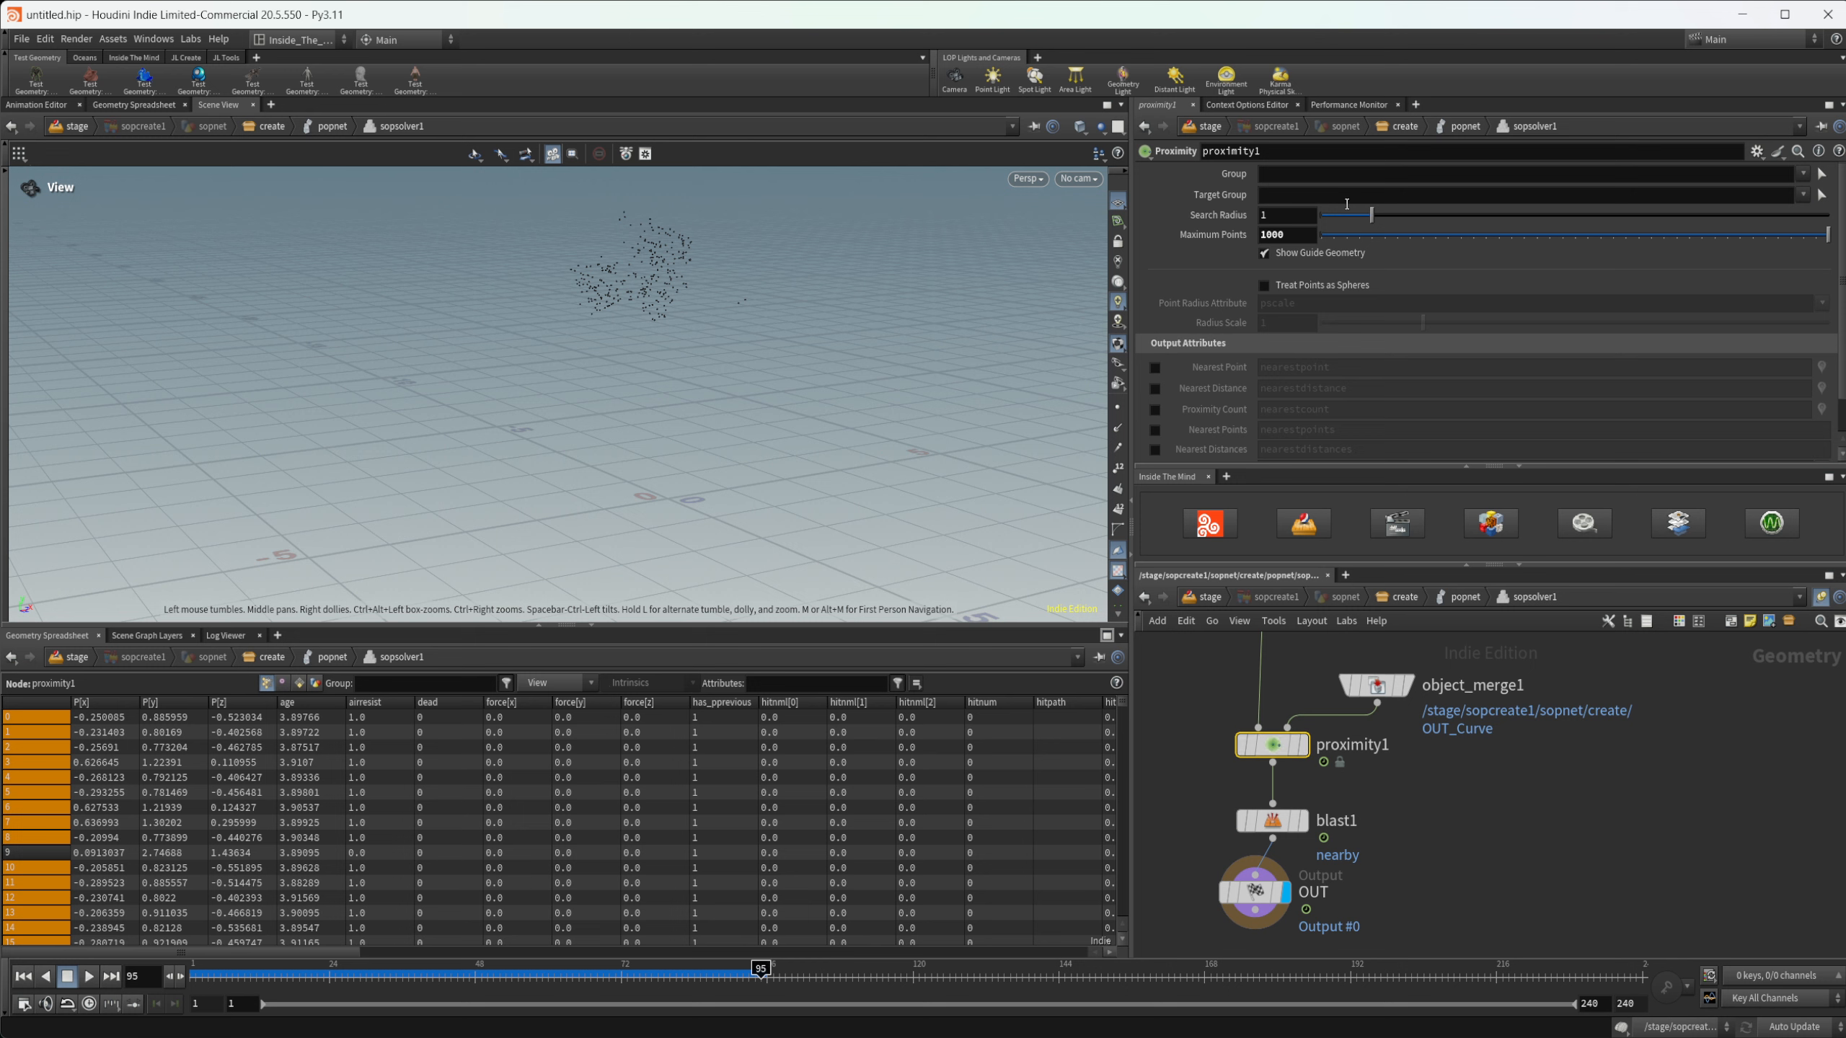
drag(1341, 217, 1331, 223)
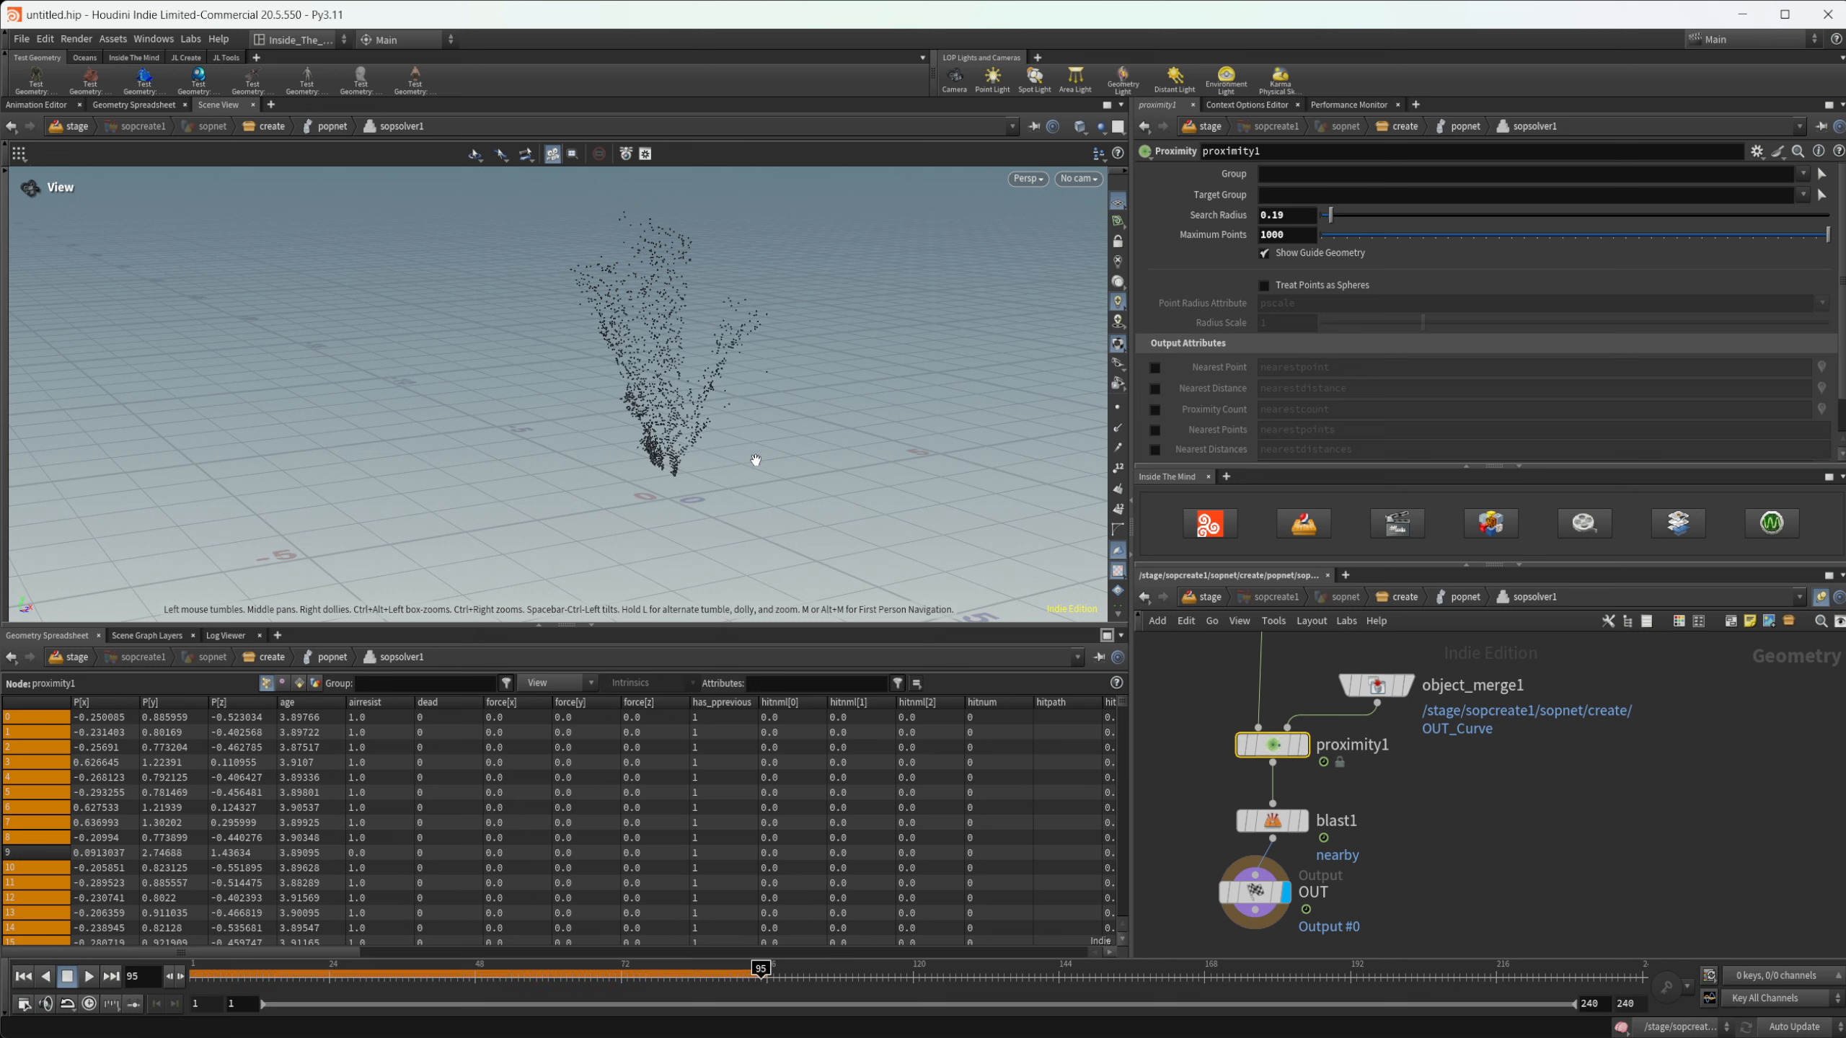
scroll(753, 465, up, 3)
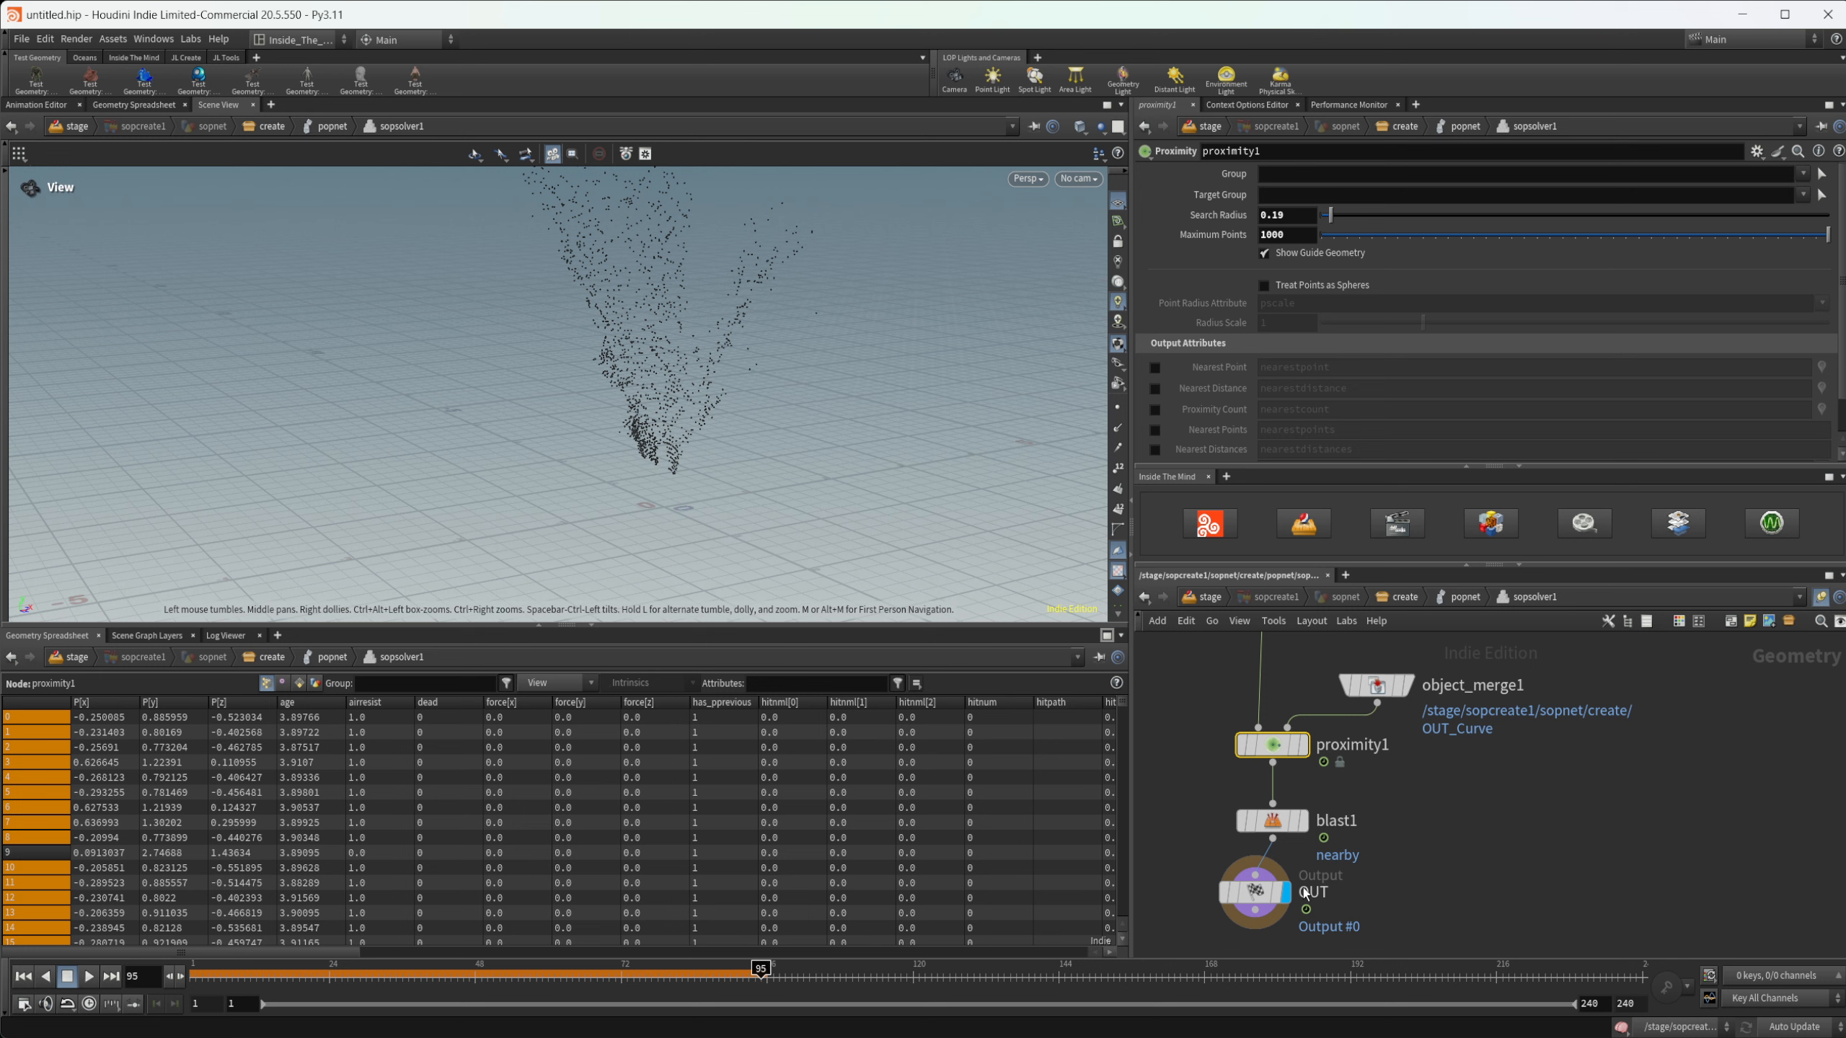
- Enable Delete Non Selected on blast1 so that only the nearby points are kept
click(1273, 821)
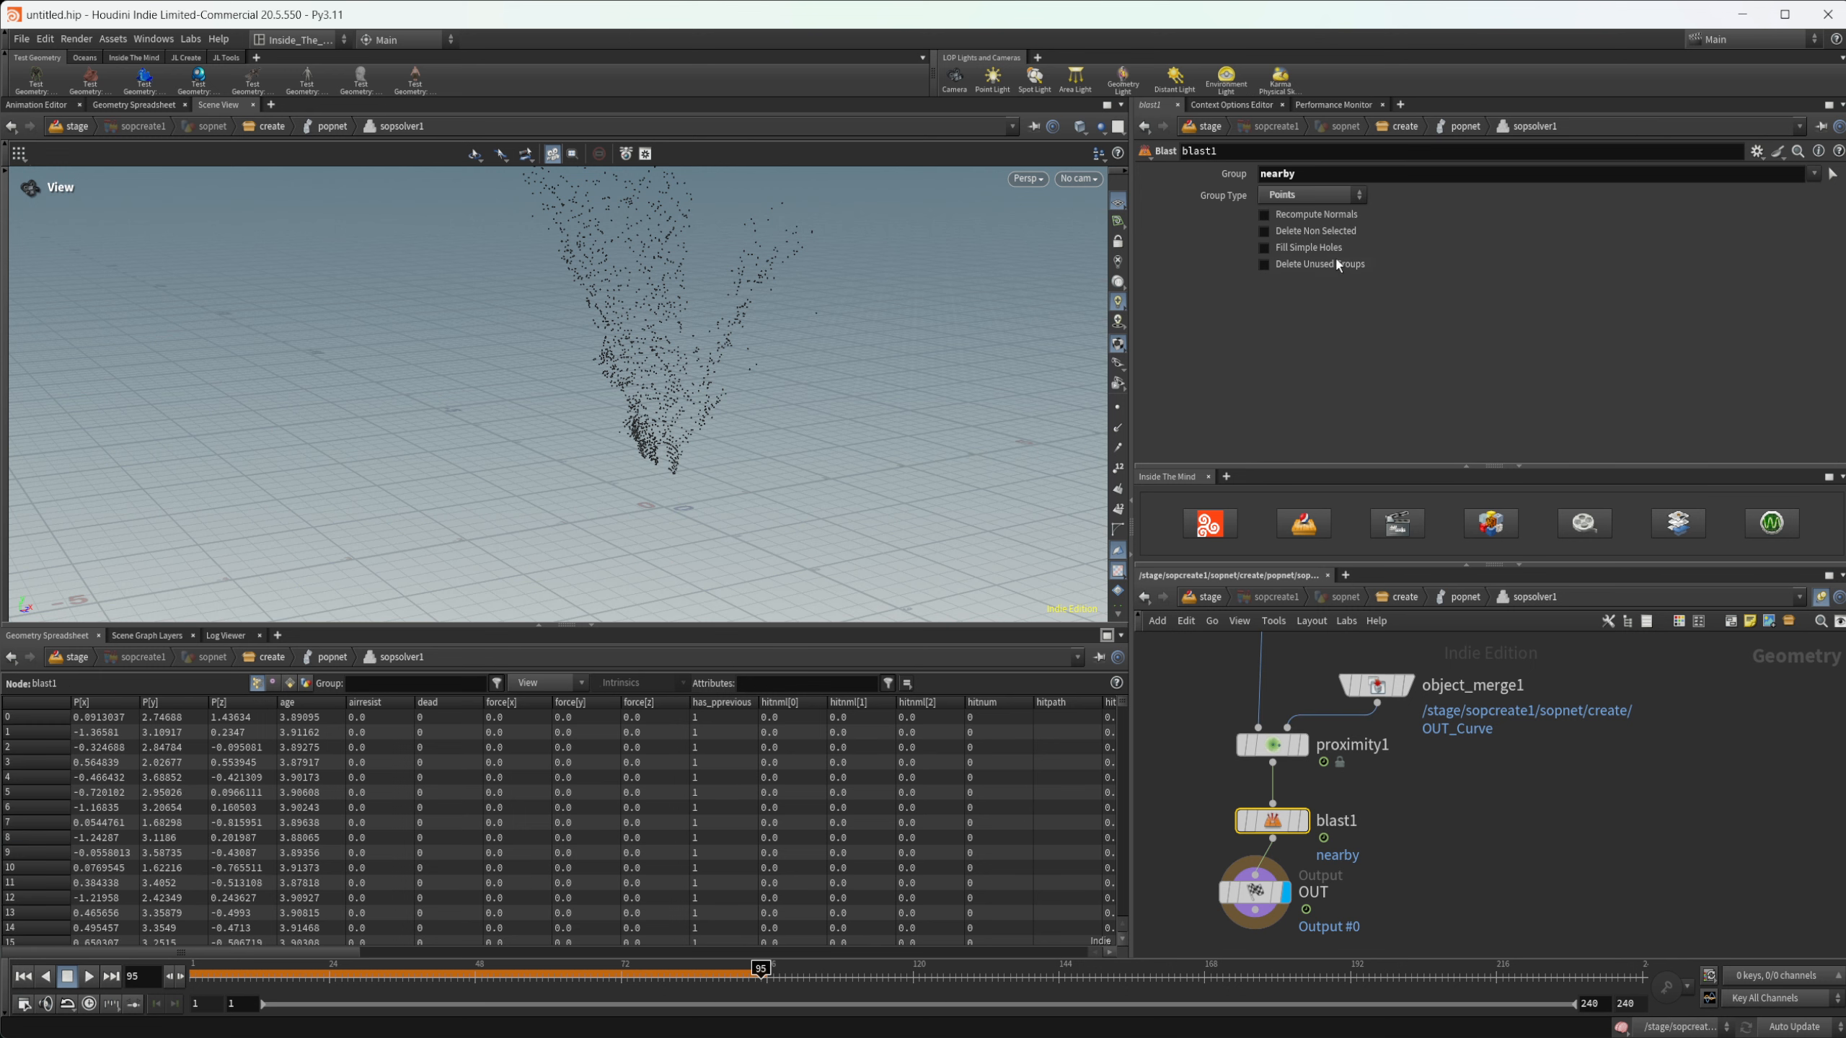
click(1321, 231)
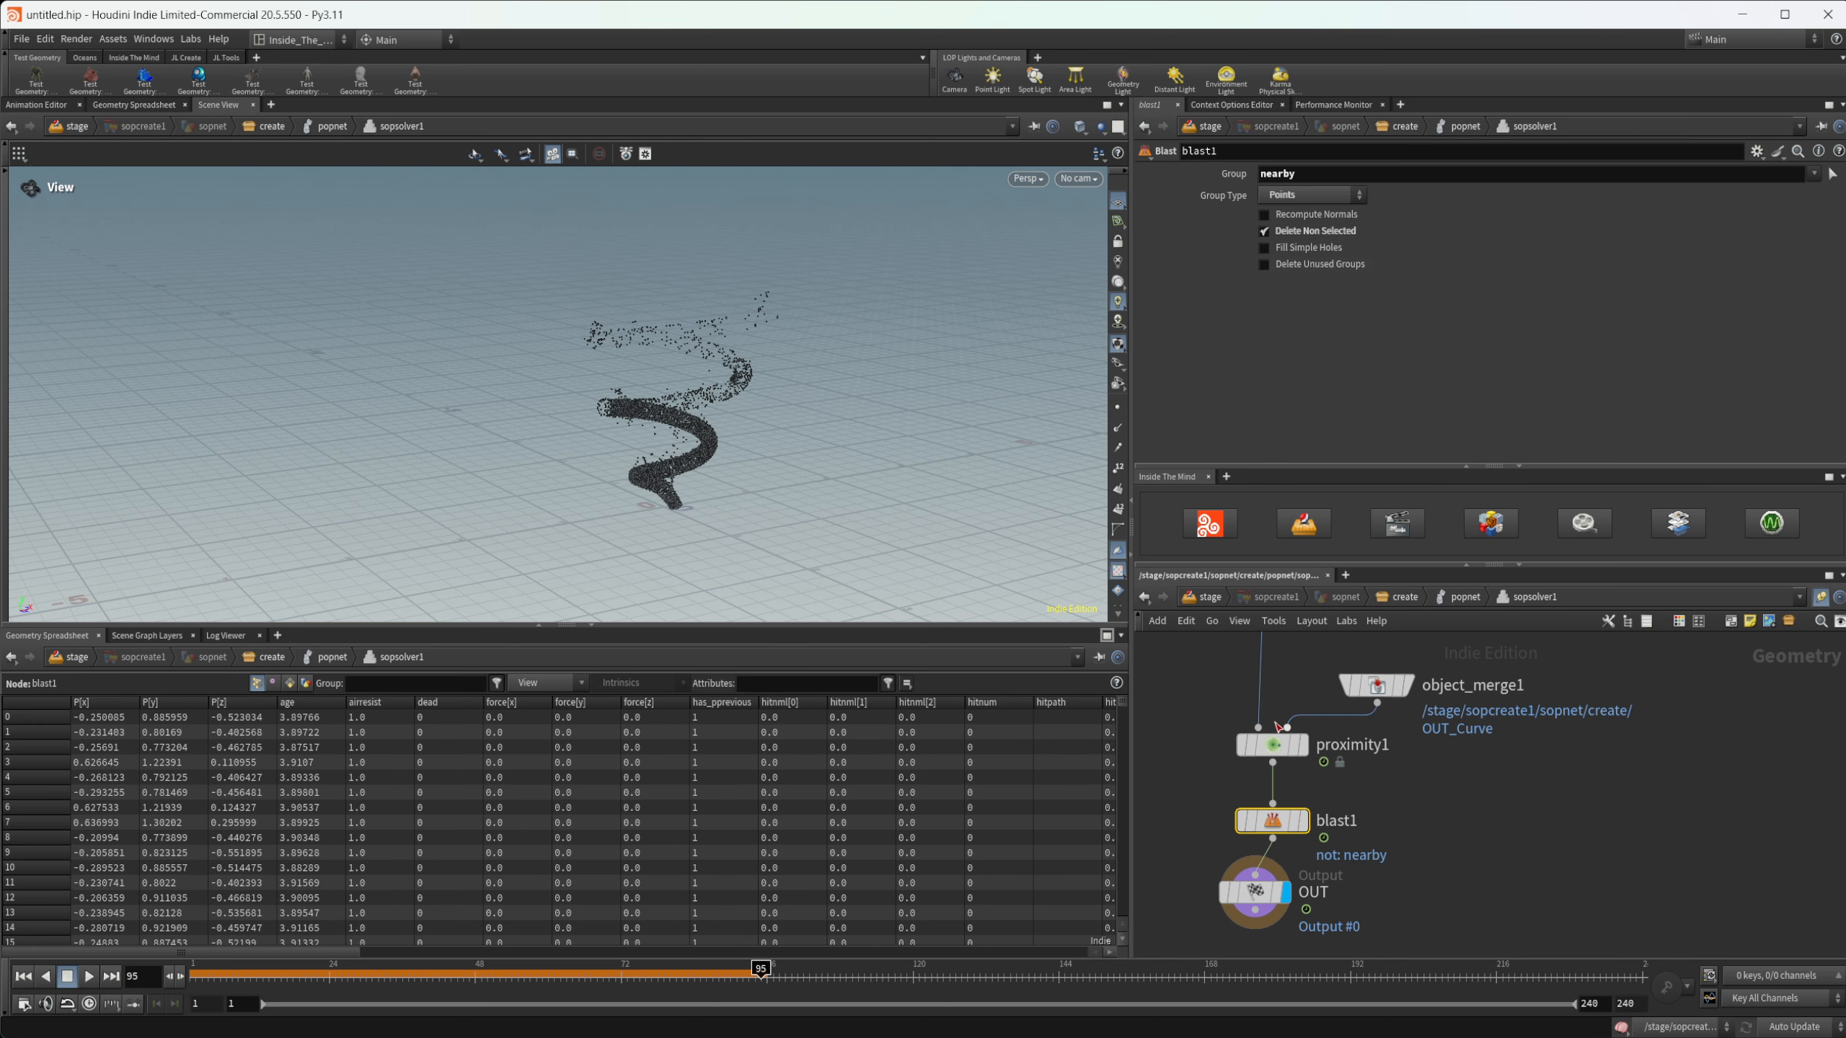
- Lower proximity1's Search Radius to 0.09
middle_drag(1295, 676, 1293, 785)
click(1277, 824)
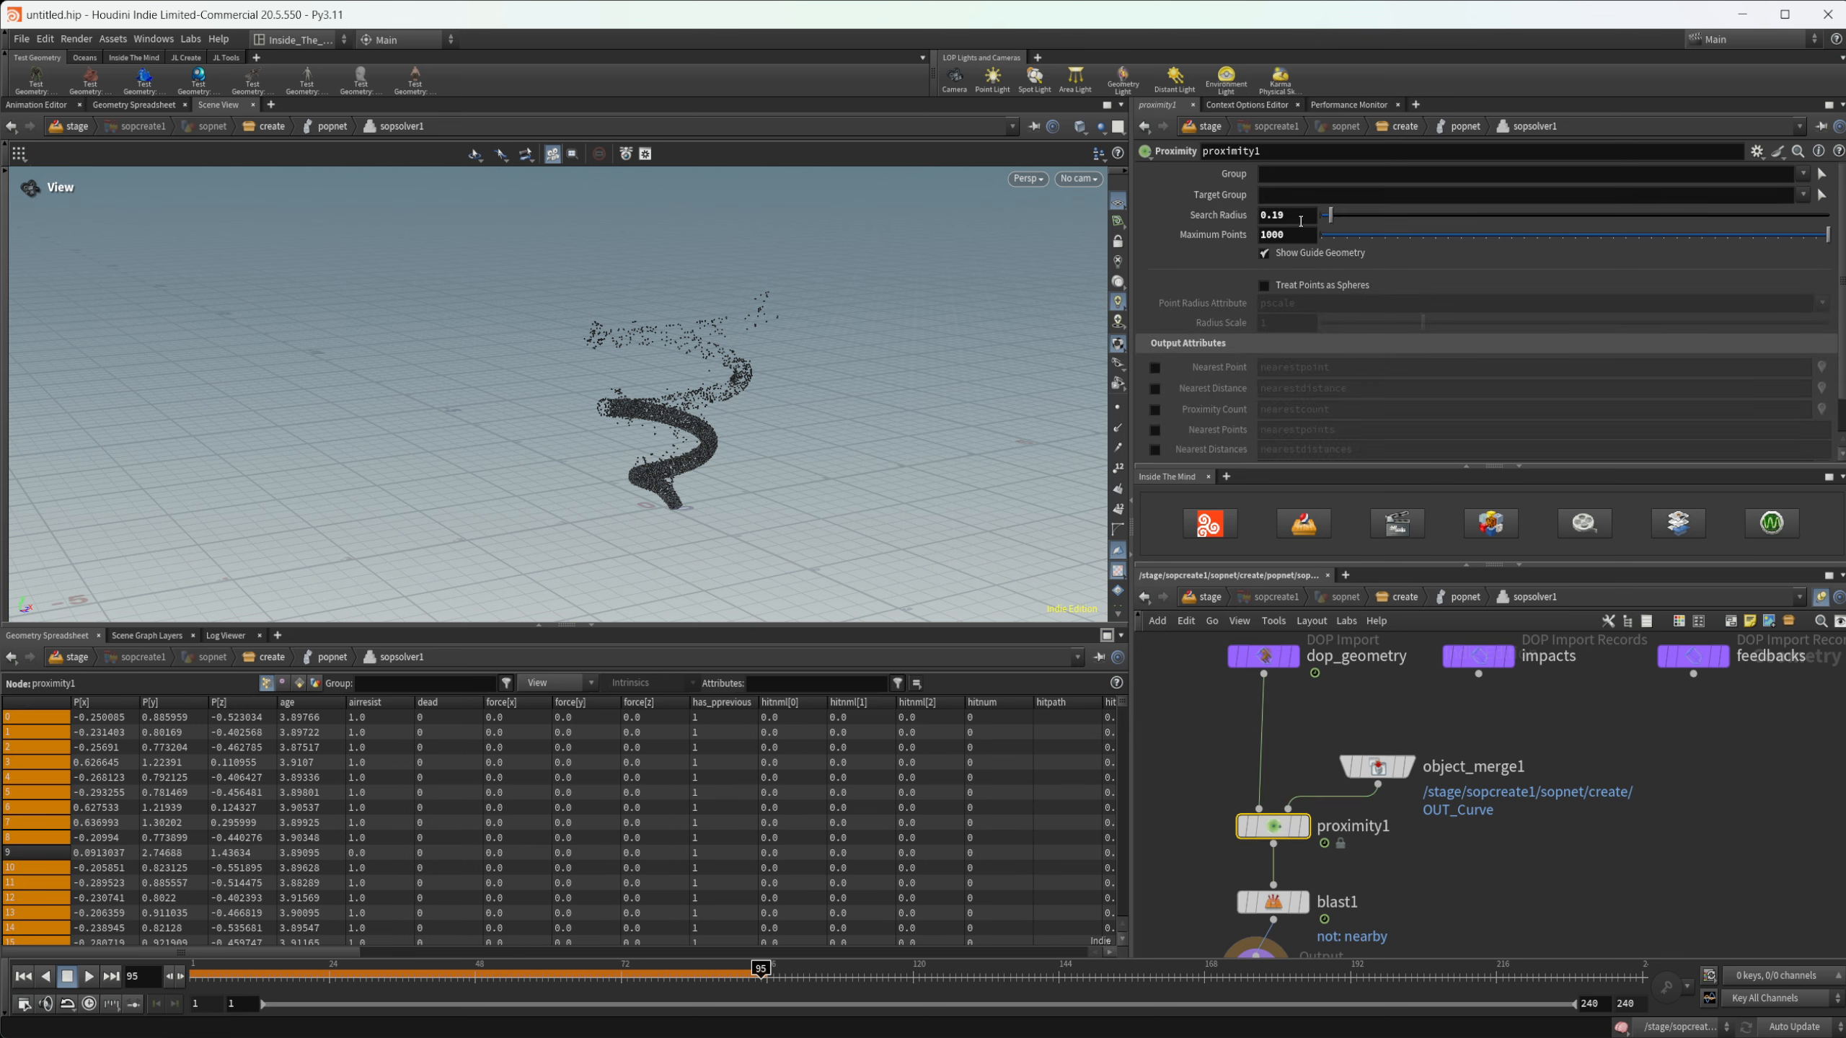
scroll(637, 485, up, 8)
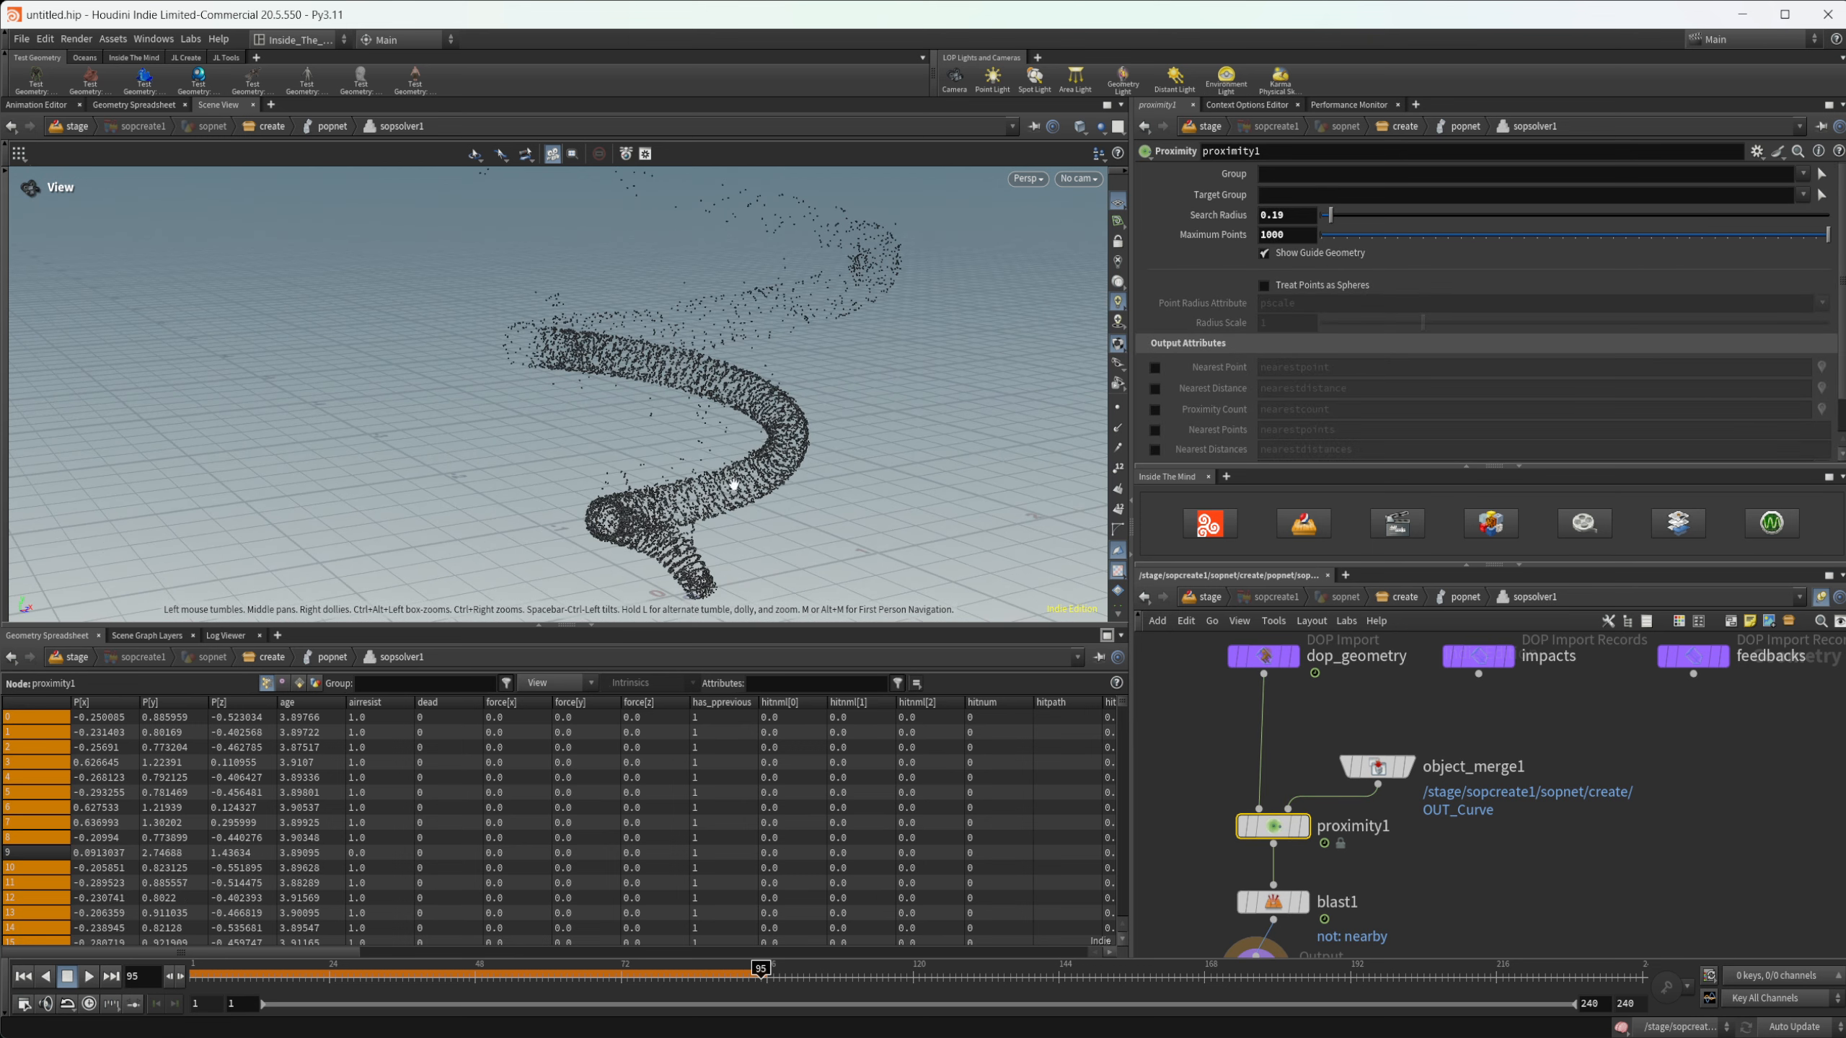
drag(637, 486, 867, 393)
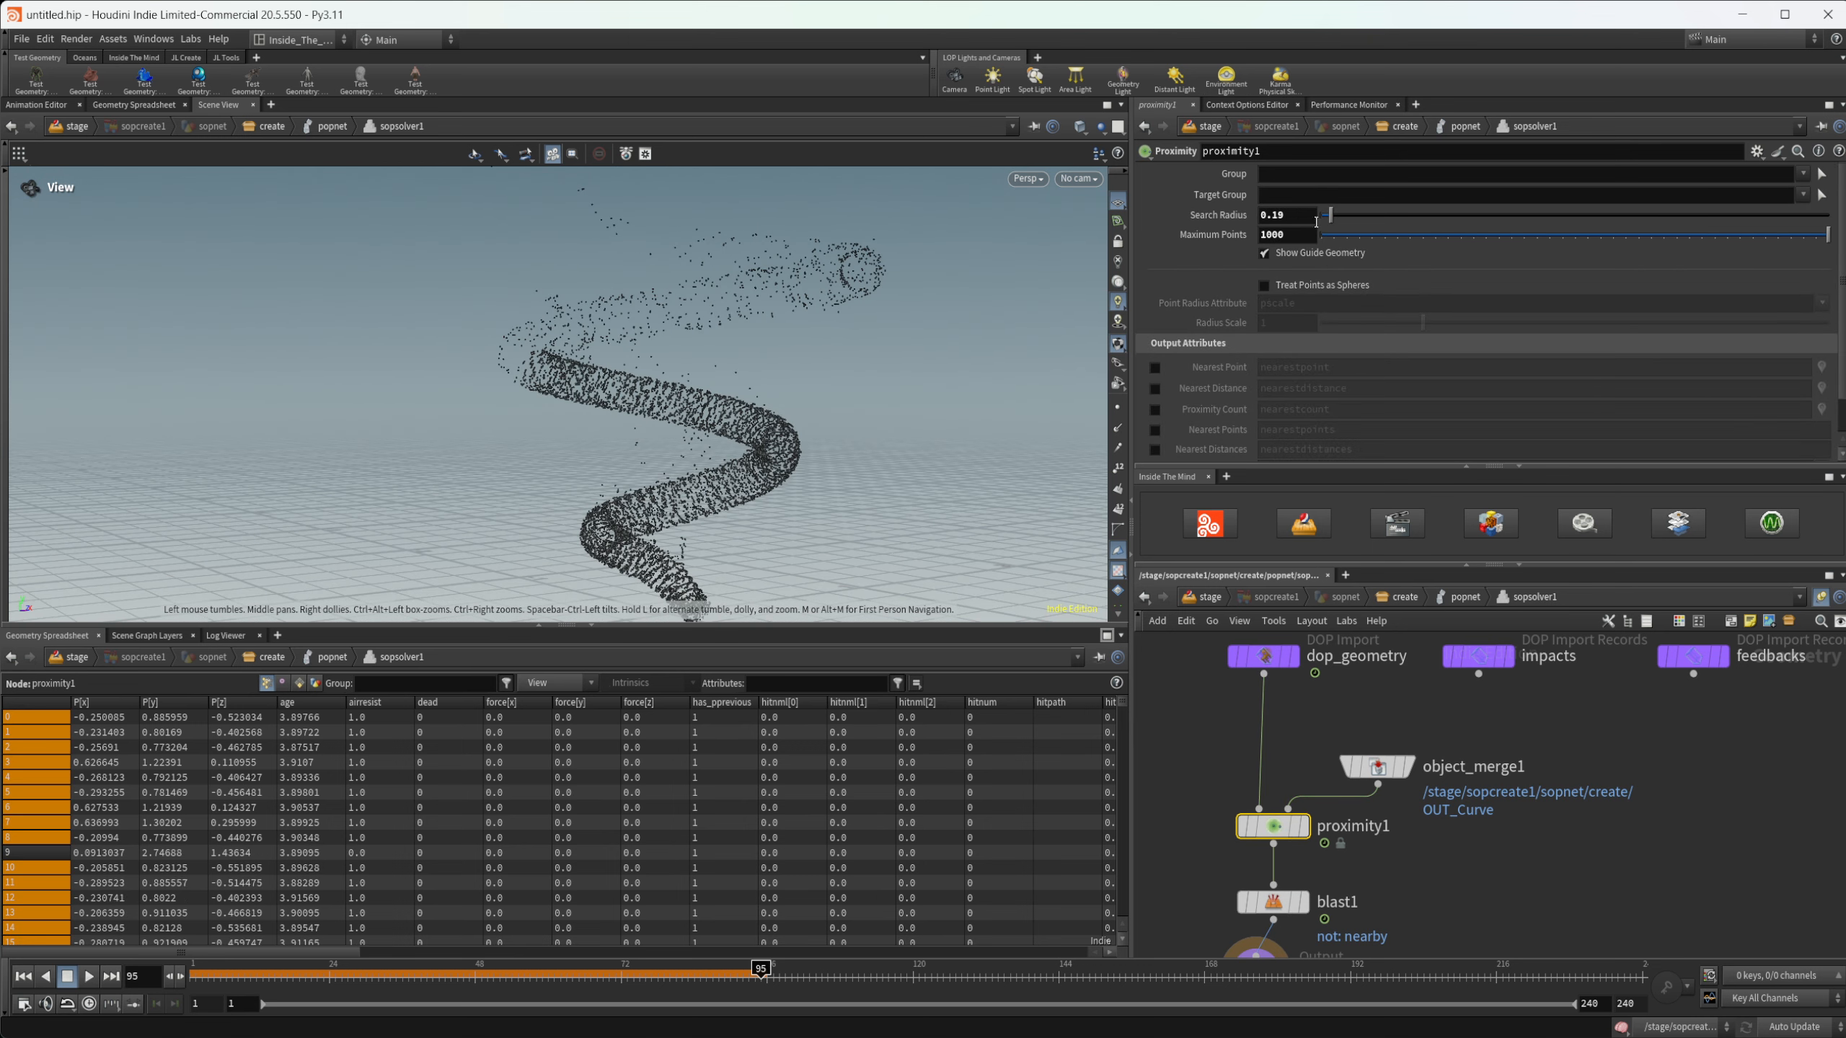
middle_drag(1304, 217, 1220, 256)
drag(836, 478, 865, 498)
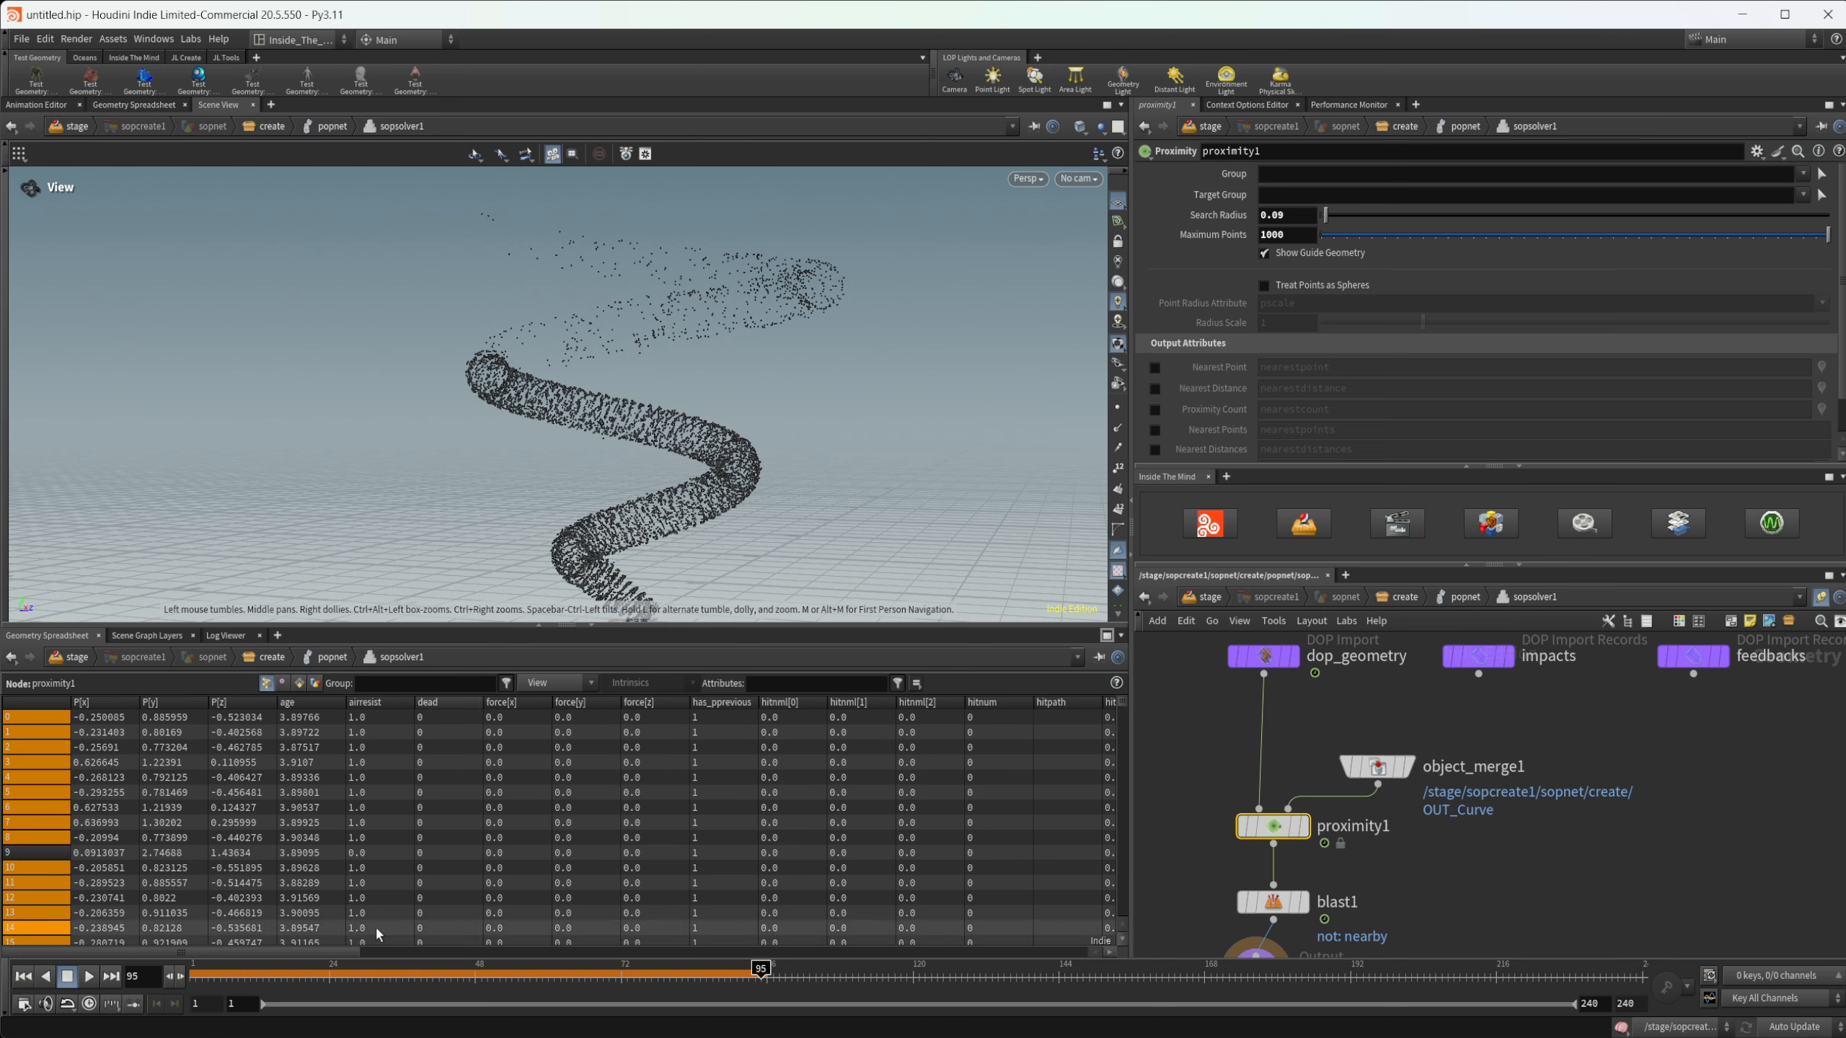
- Return the timeline to frame 1, go up to the create network, and show popnet's simulation settings
click(23, 977)
click(1384, 598)
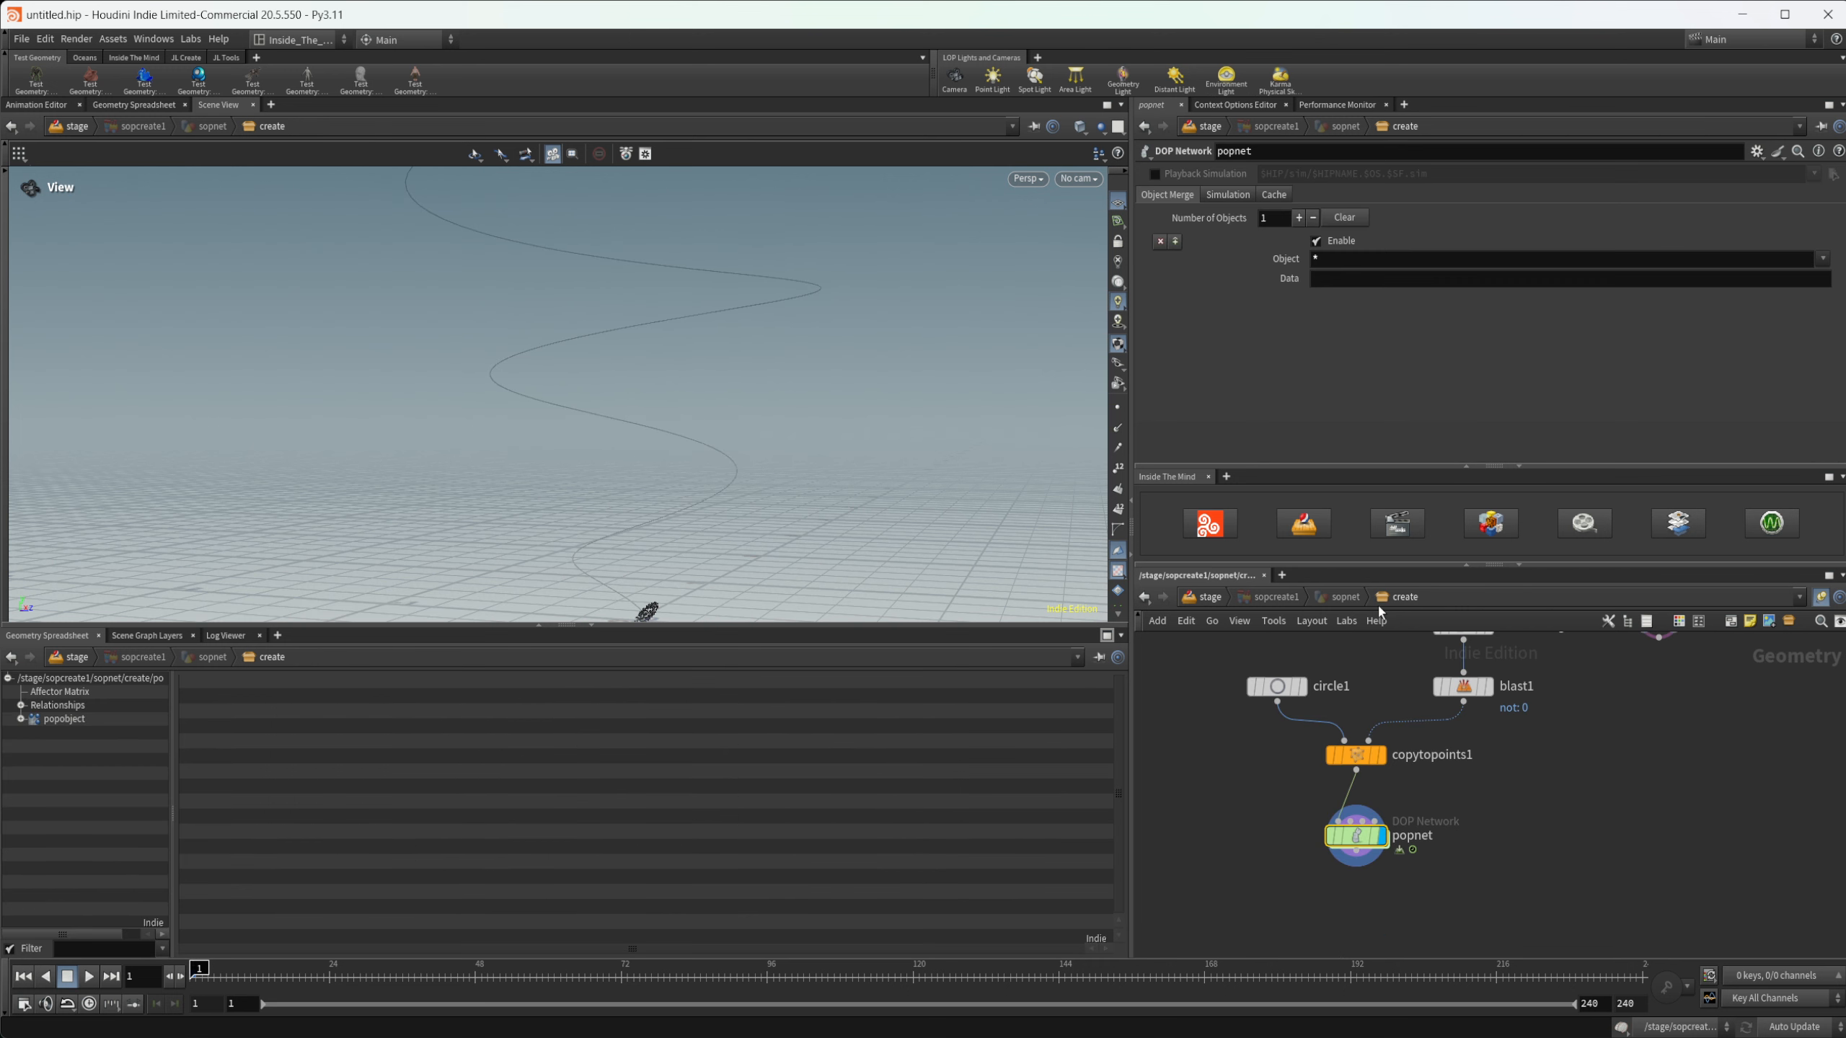
click(1227, 195)
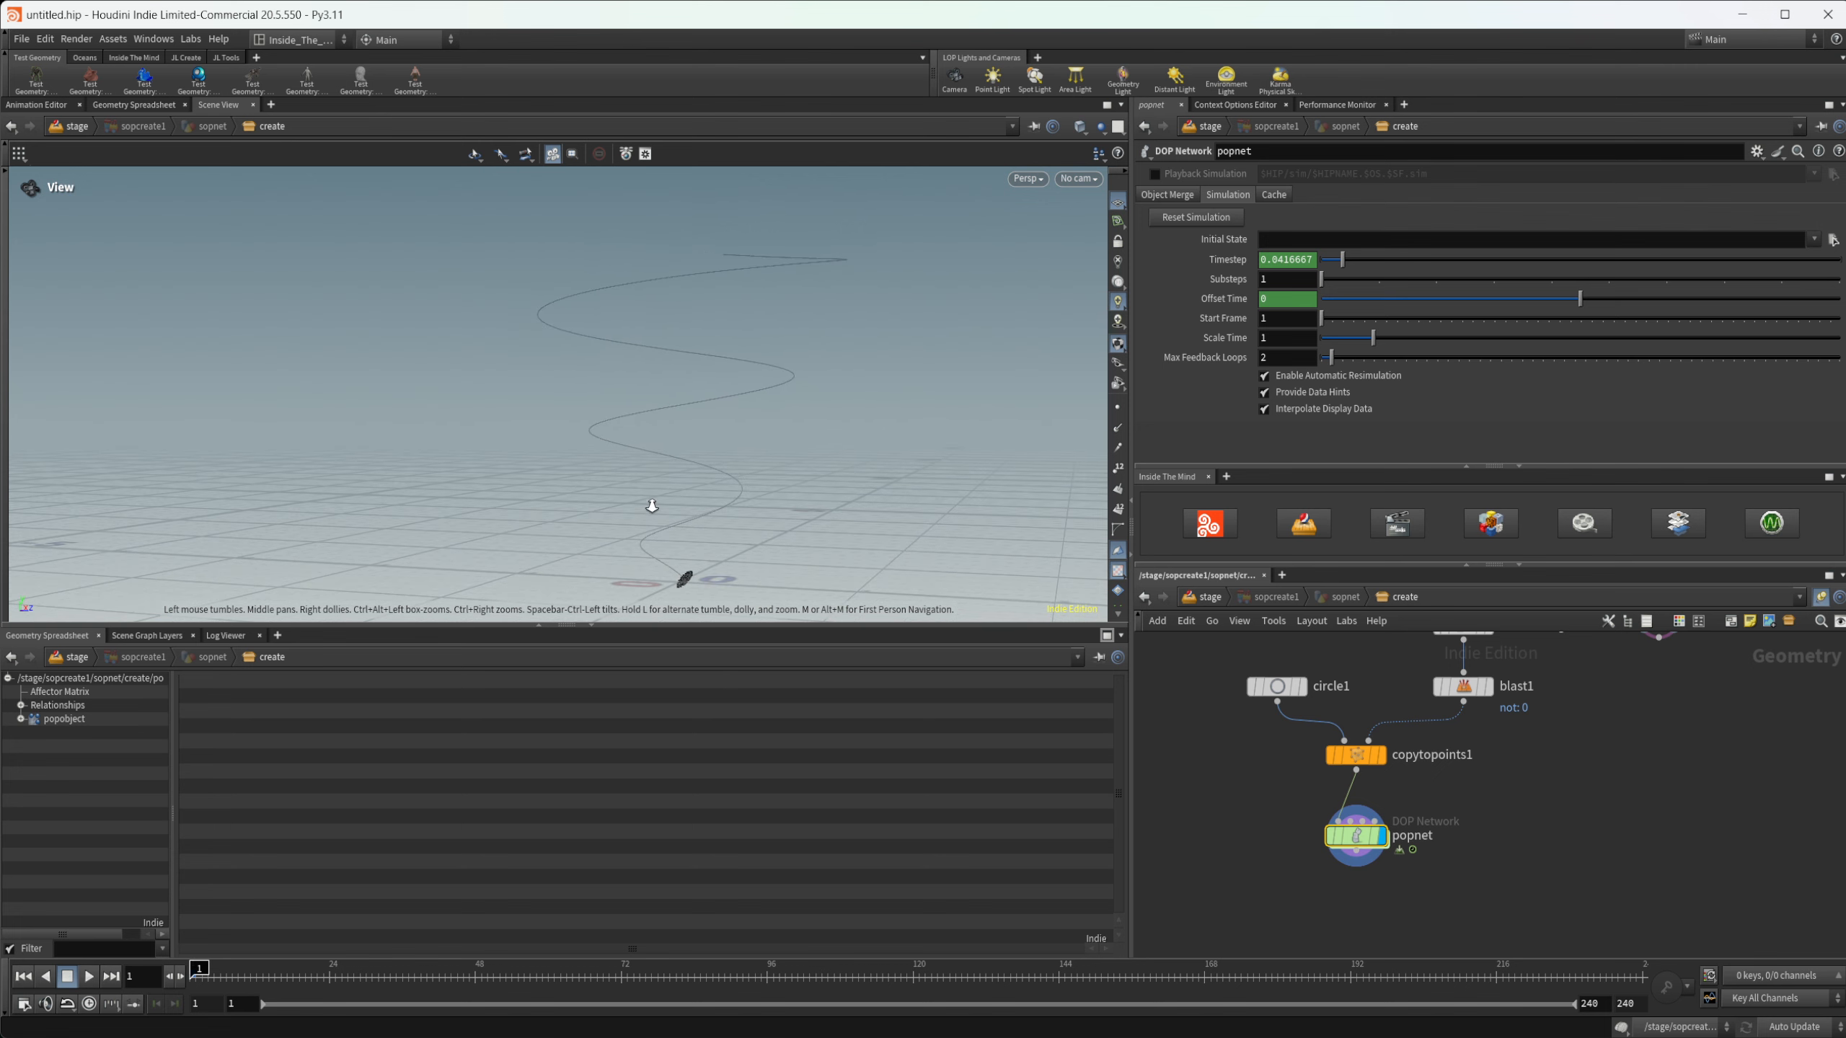
- Play the popnet simulation up to frame 218 and examine how the particles follow the spiral curve
click(88, 976)
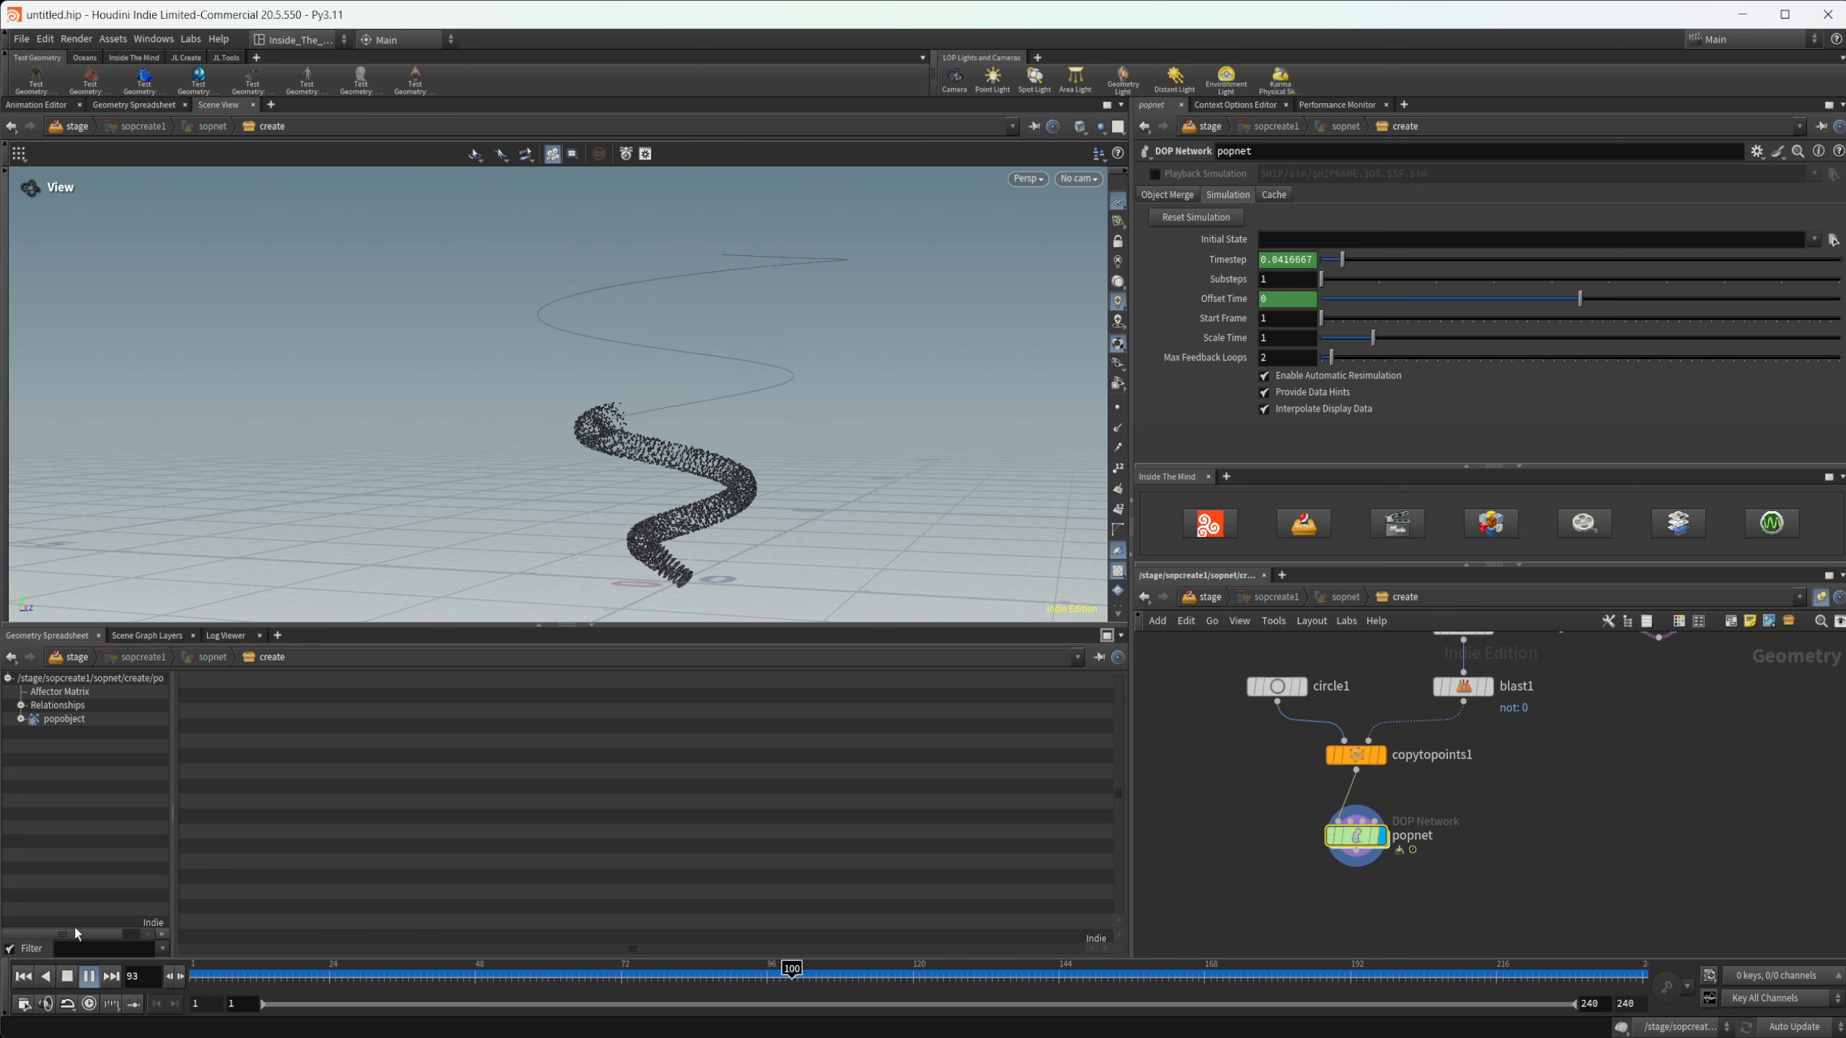
click(89, 976)
mouse_move(645, 379)
mouse_down()
mouse_move(694, 375)
mouse_move(634, 349)
mouse_up()
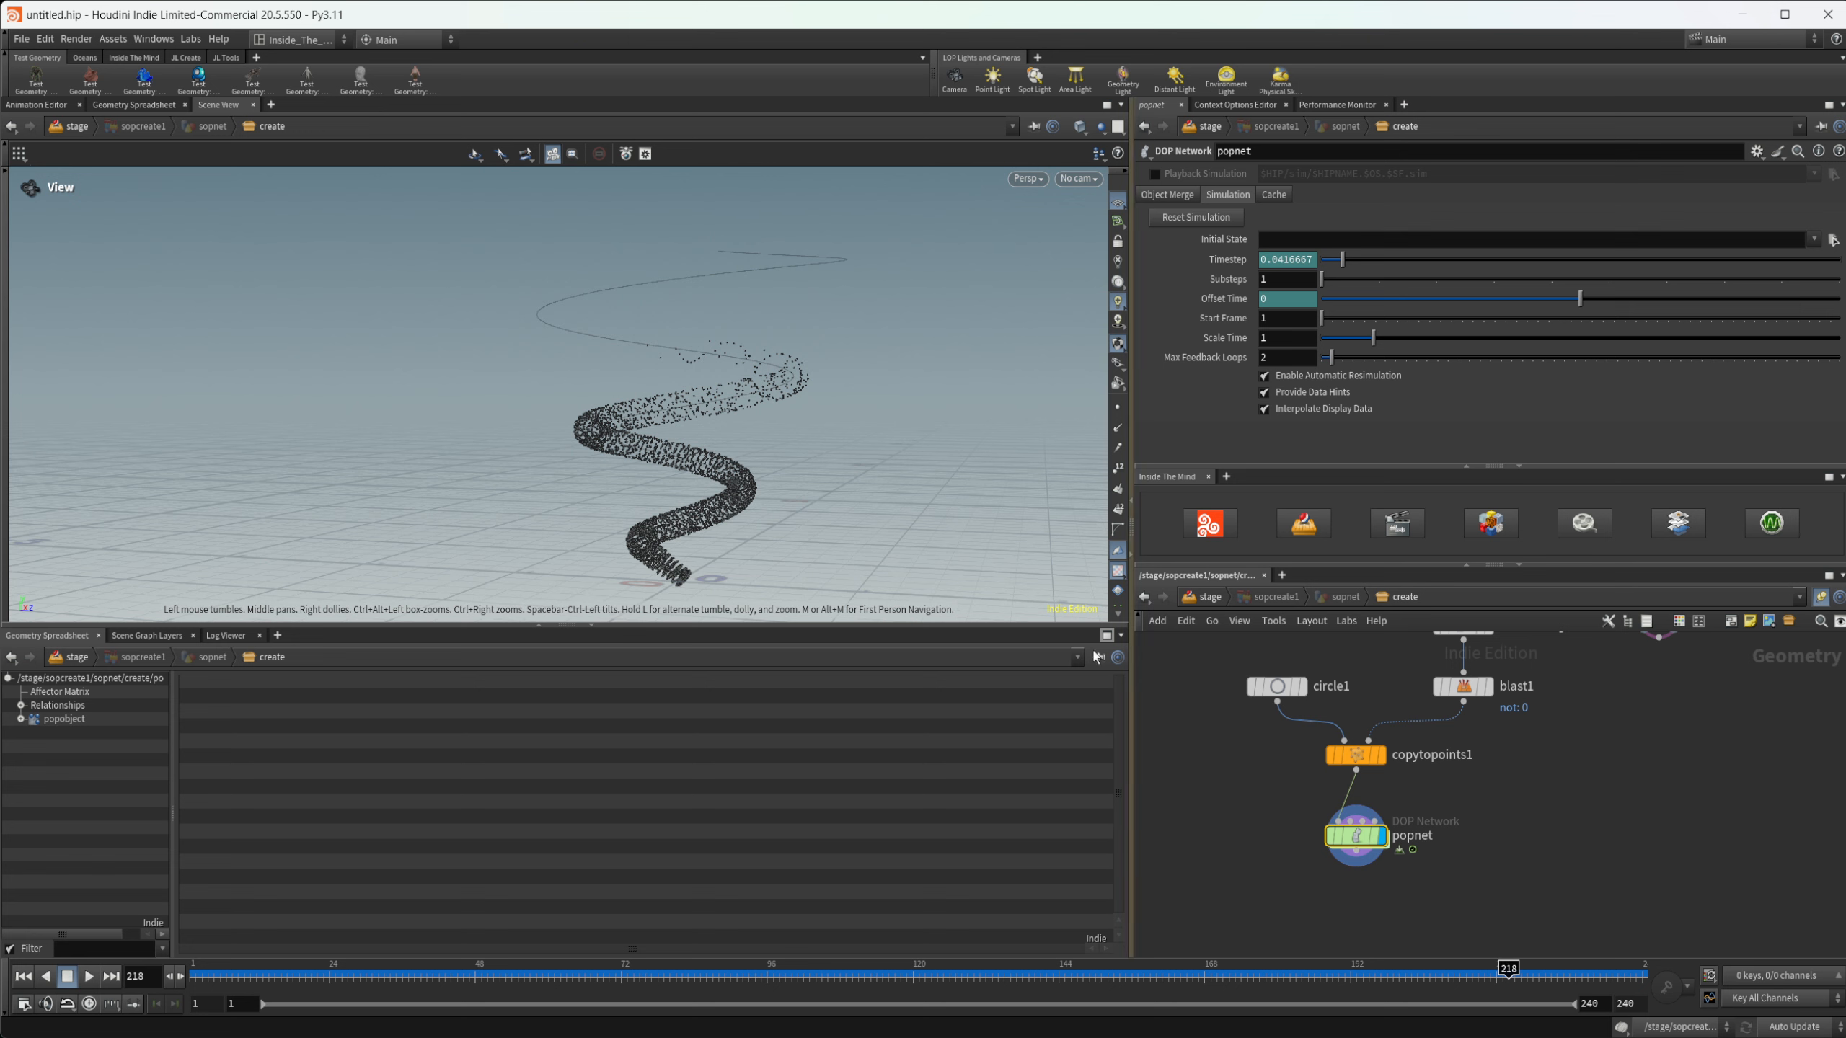
- Re-enter the sopsolver1 network through popnet and review proximity1's search and output attribute settings
double_click(1356, 837)
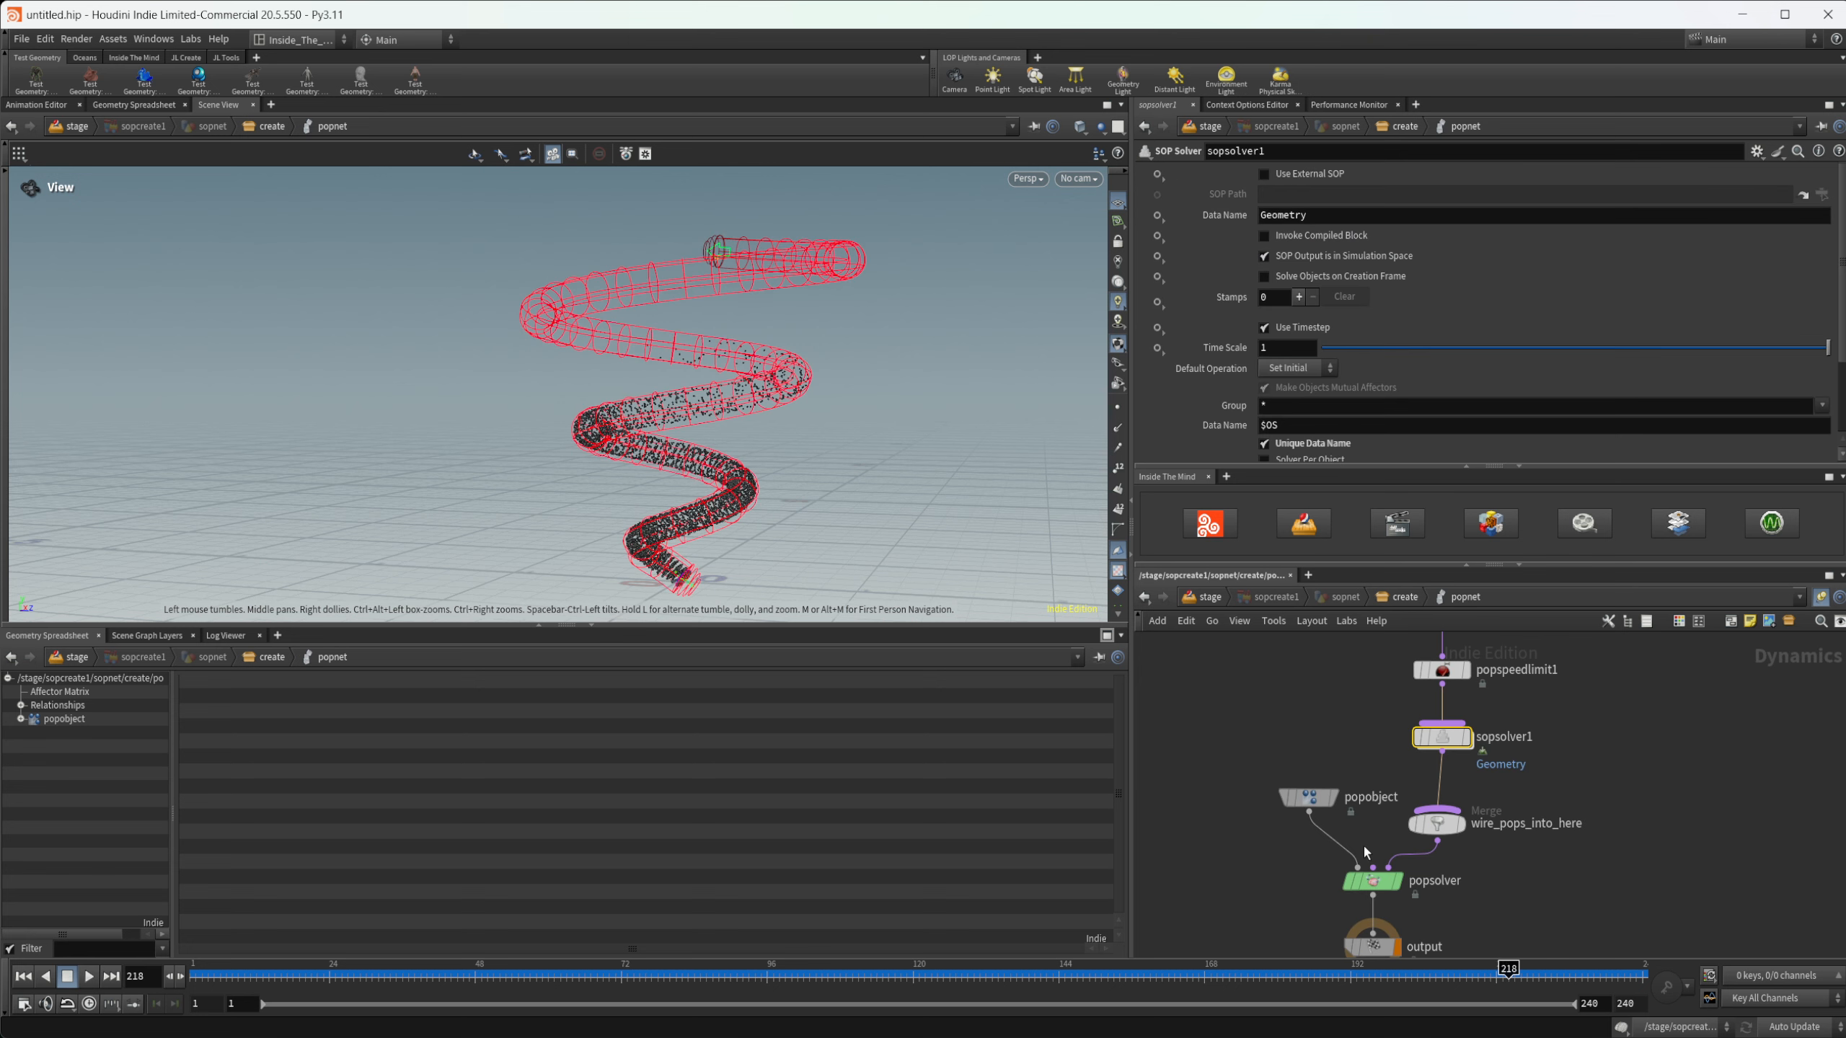
double_click(1439, 738)
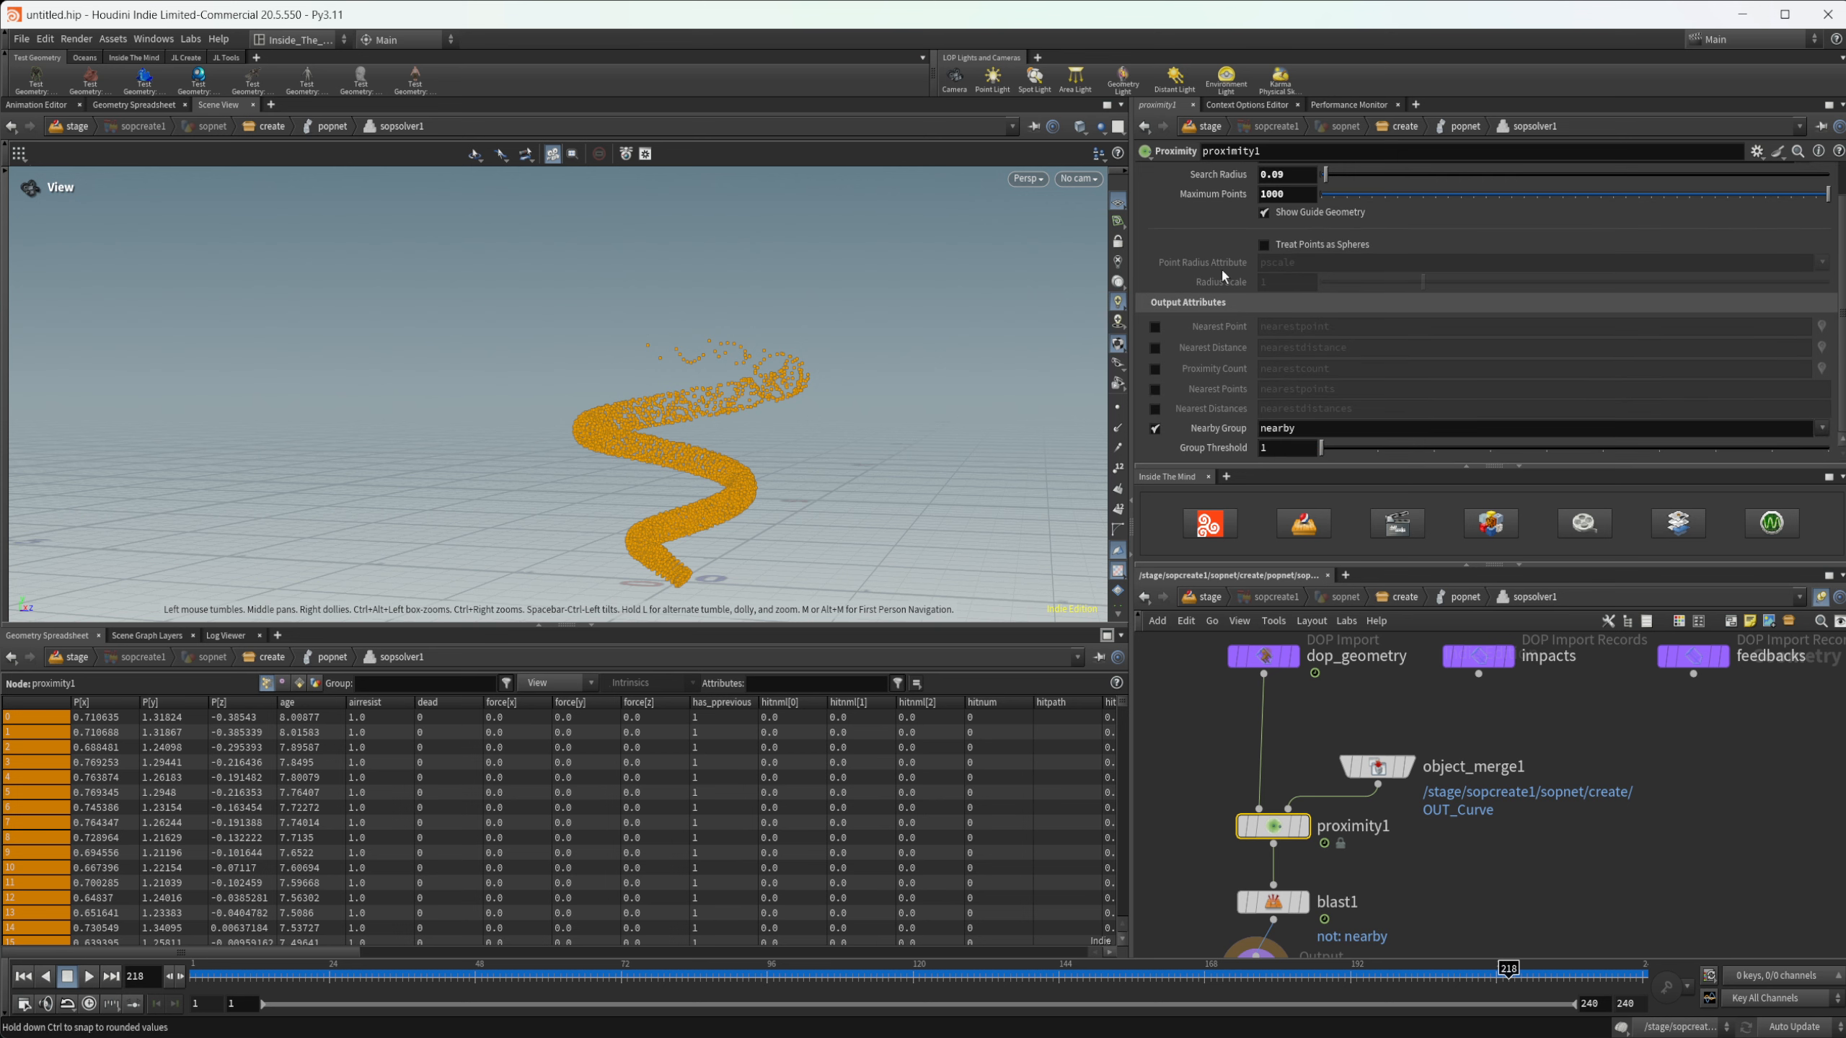
scroll(1279, 411, down, 2)
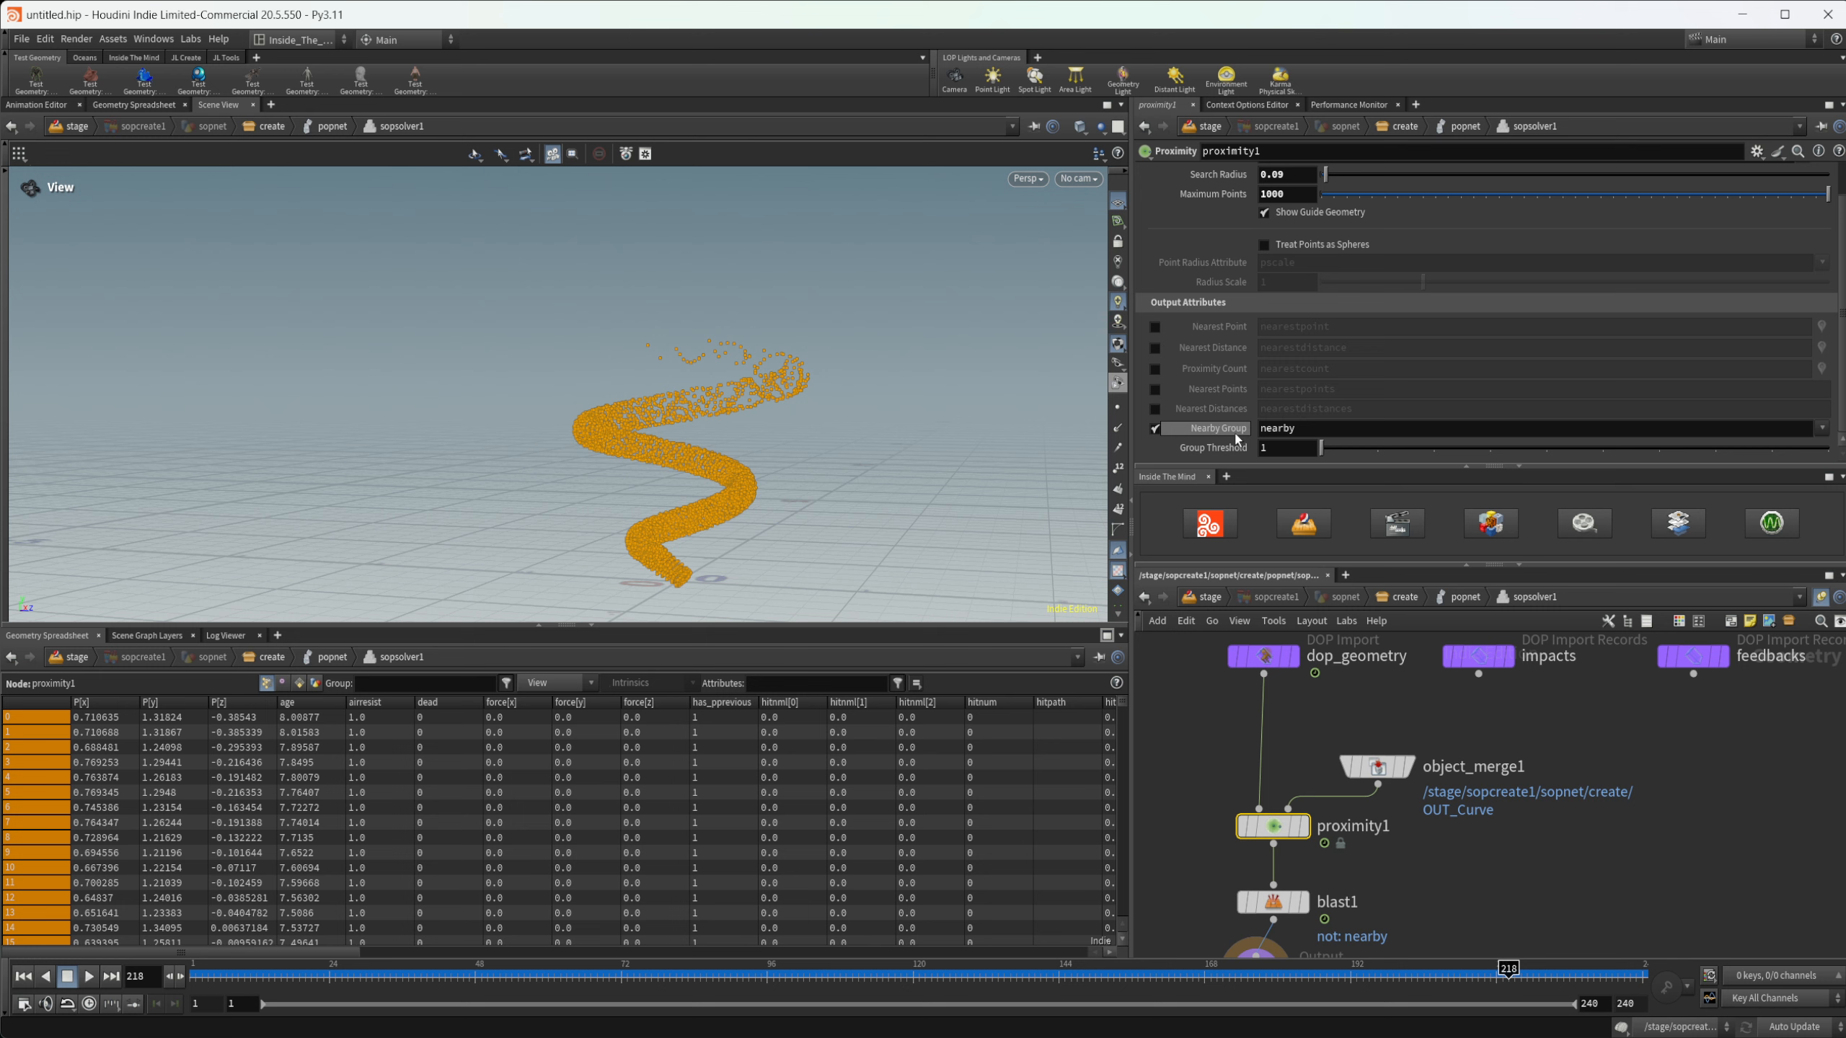
scroll(1229, 374, up, 2)
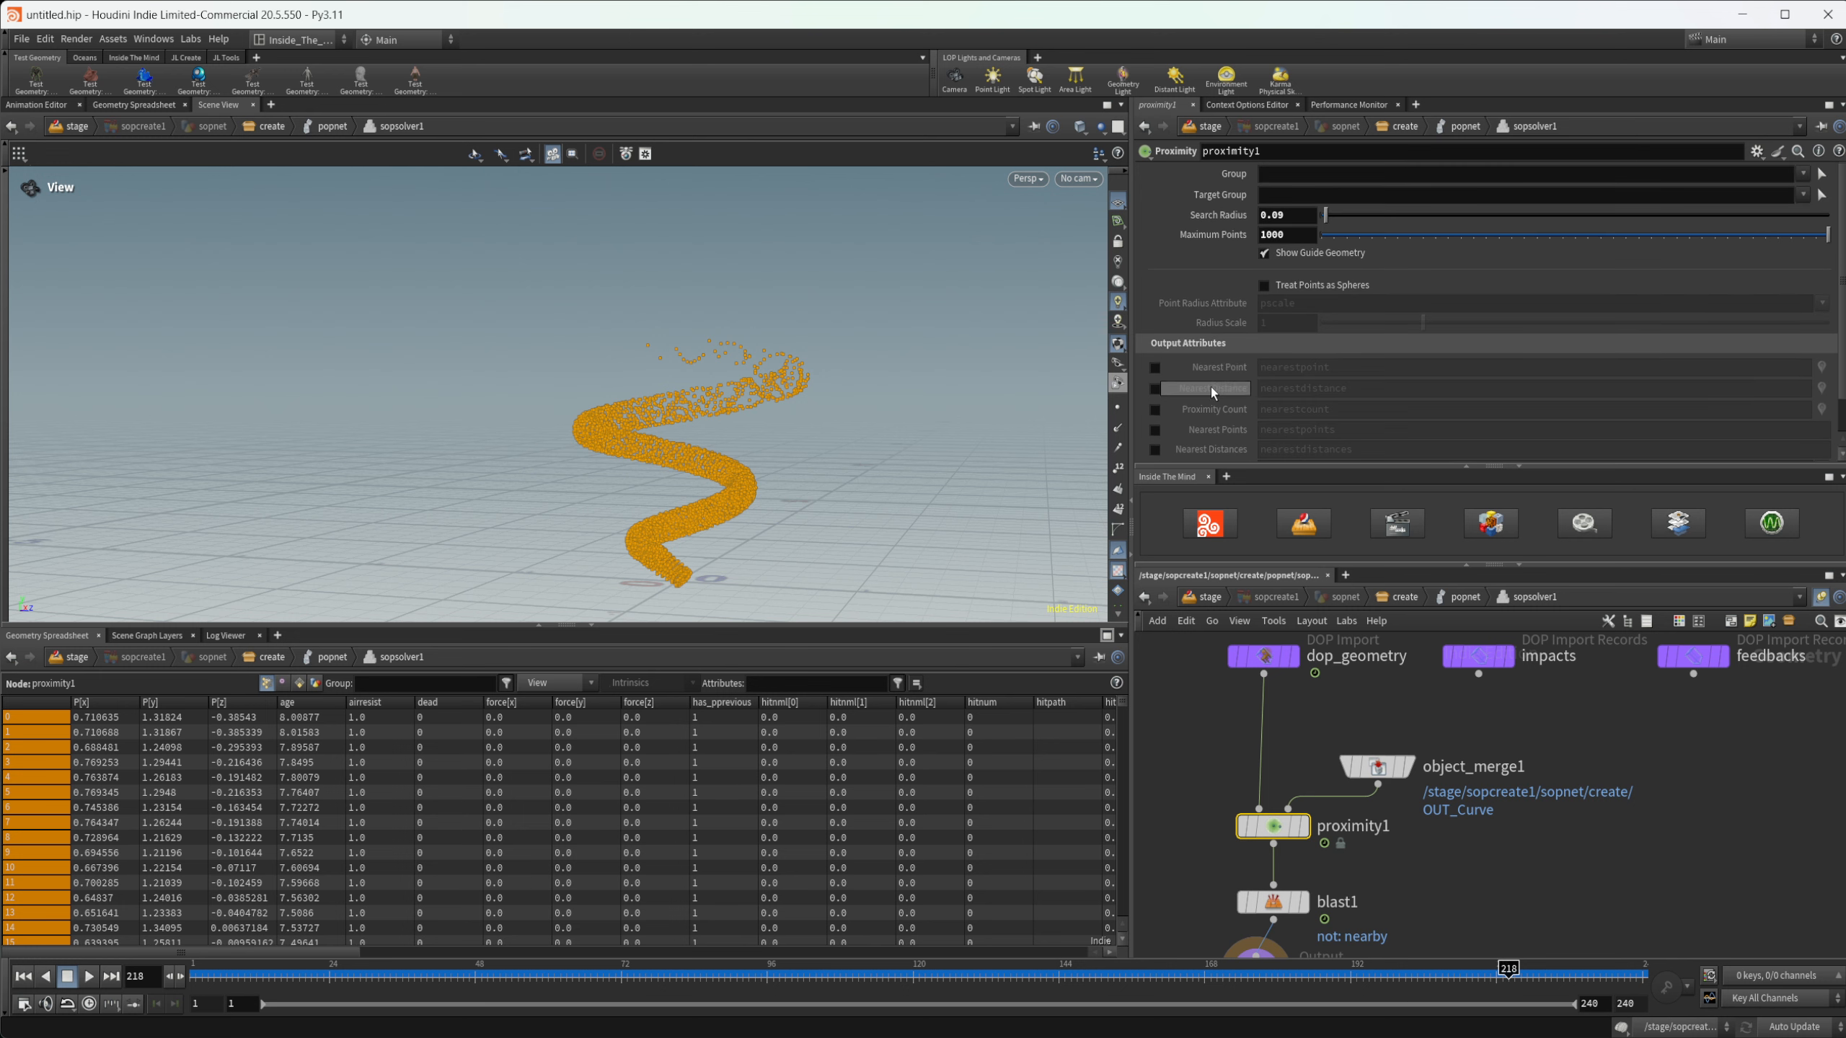
mouse_move(1212, 392)
- Move object_merge1 slightly farther from proximity1 and show its parameters
drag(1377, 772, 1390, 756)
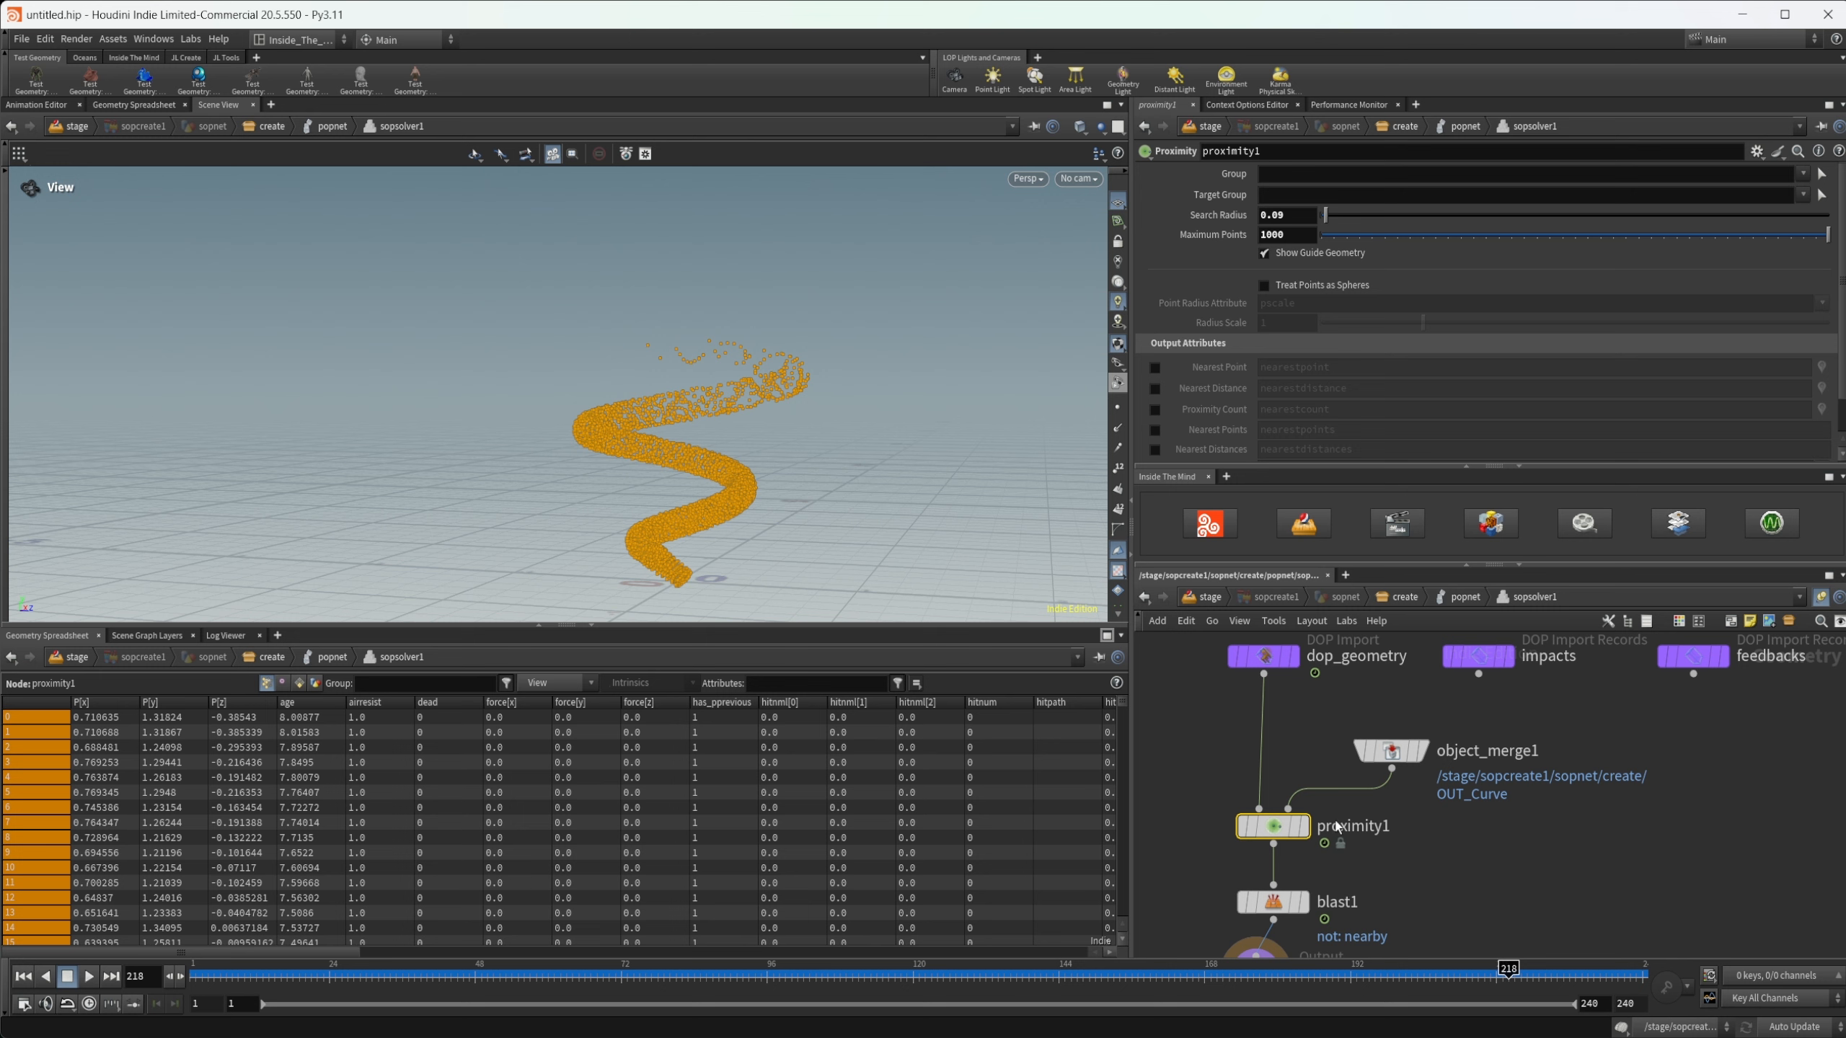
click(1394, 755)
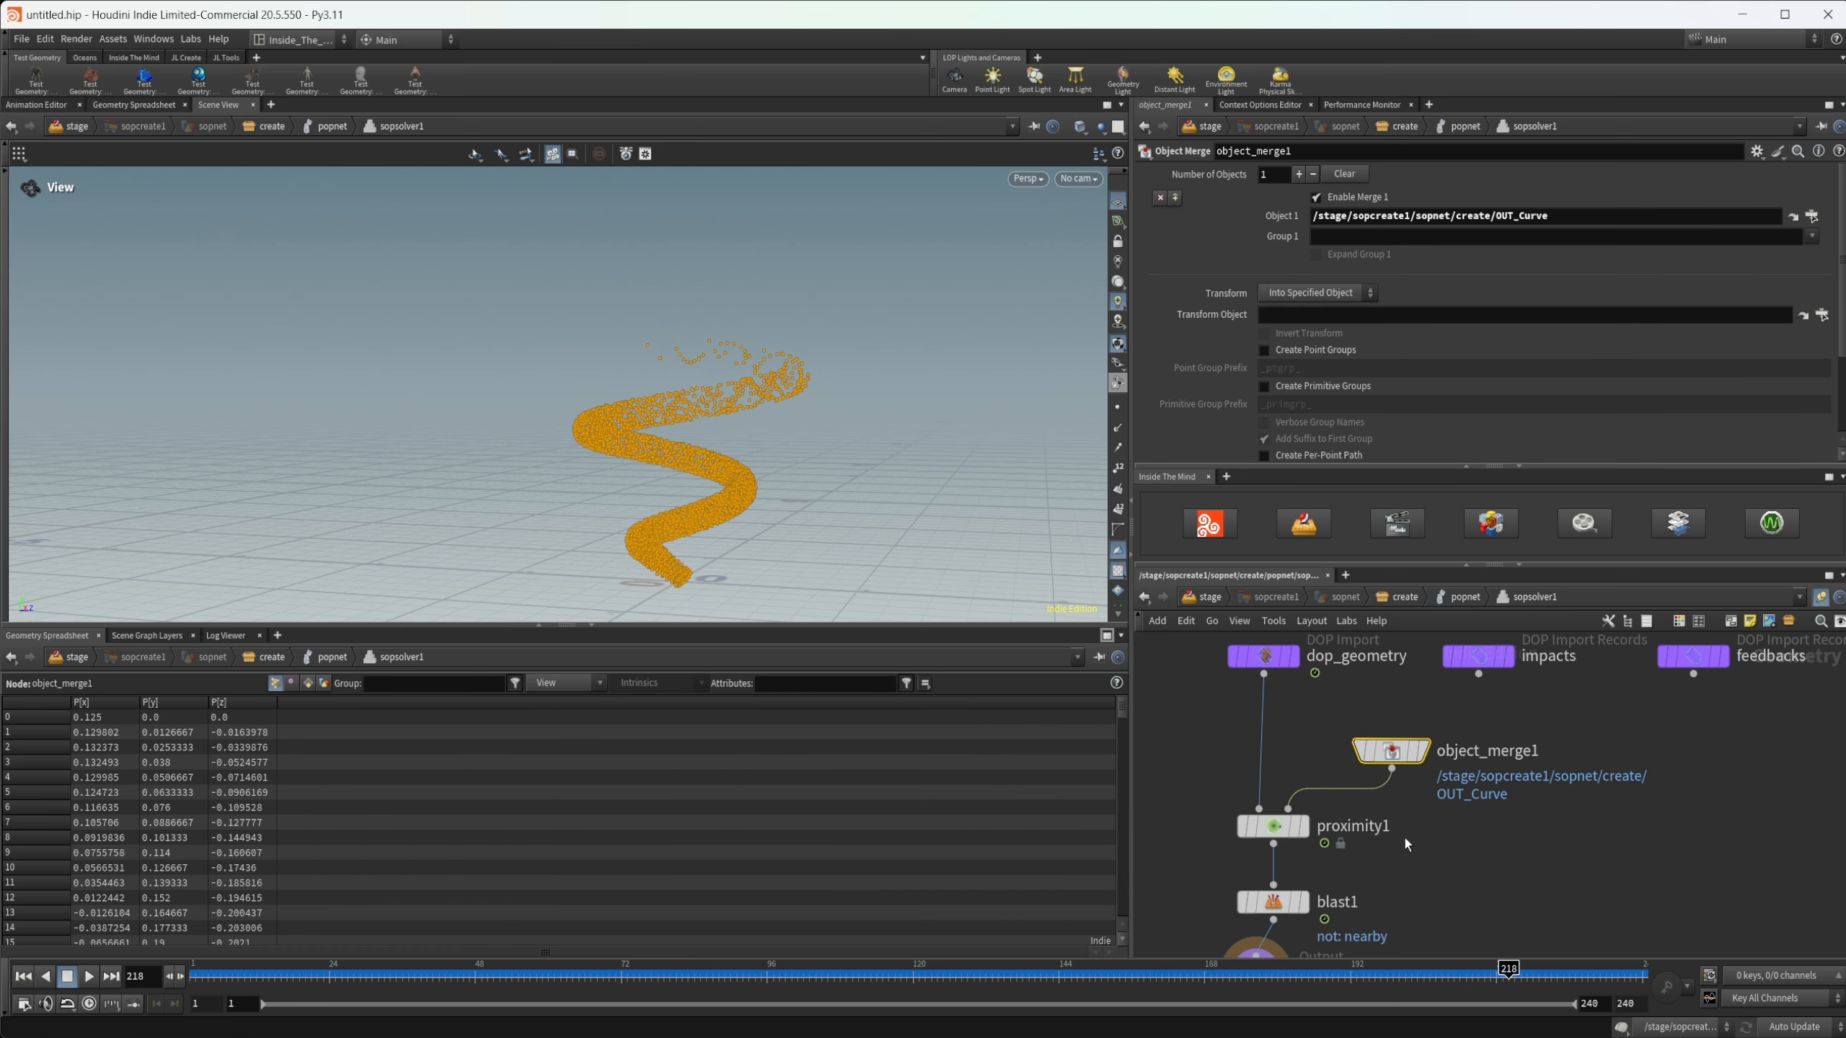